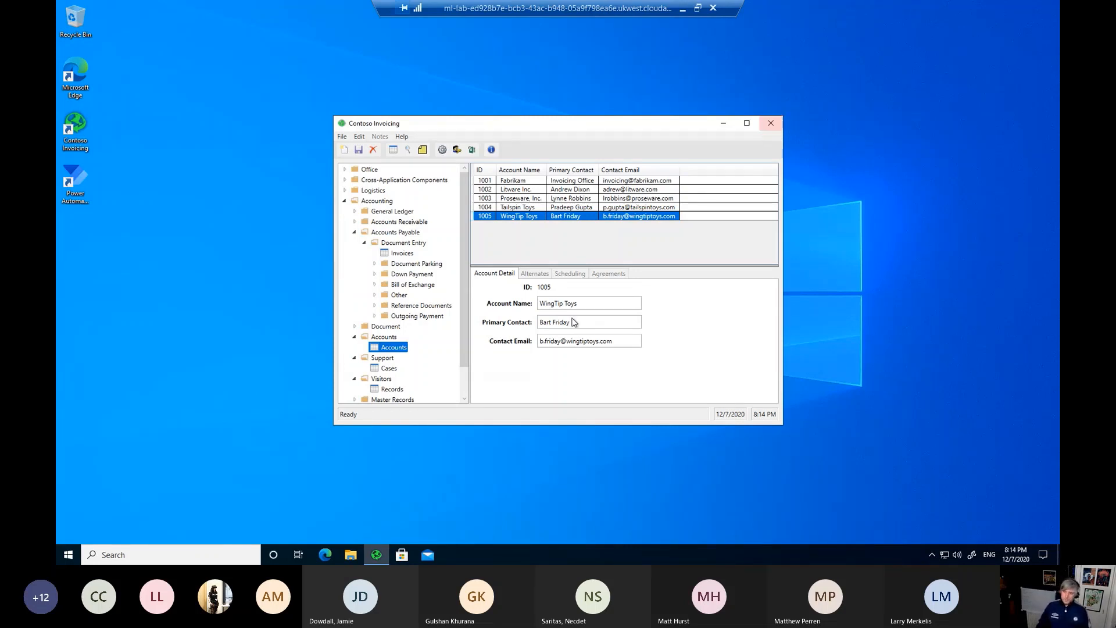
# Step: Review the Invoices list under Document Entry, then close Contoso Invoicing
pyautogui.click(401, 254)
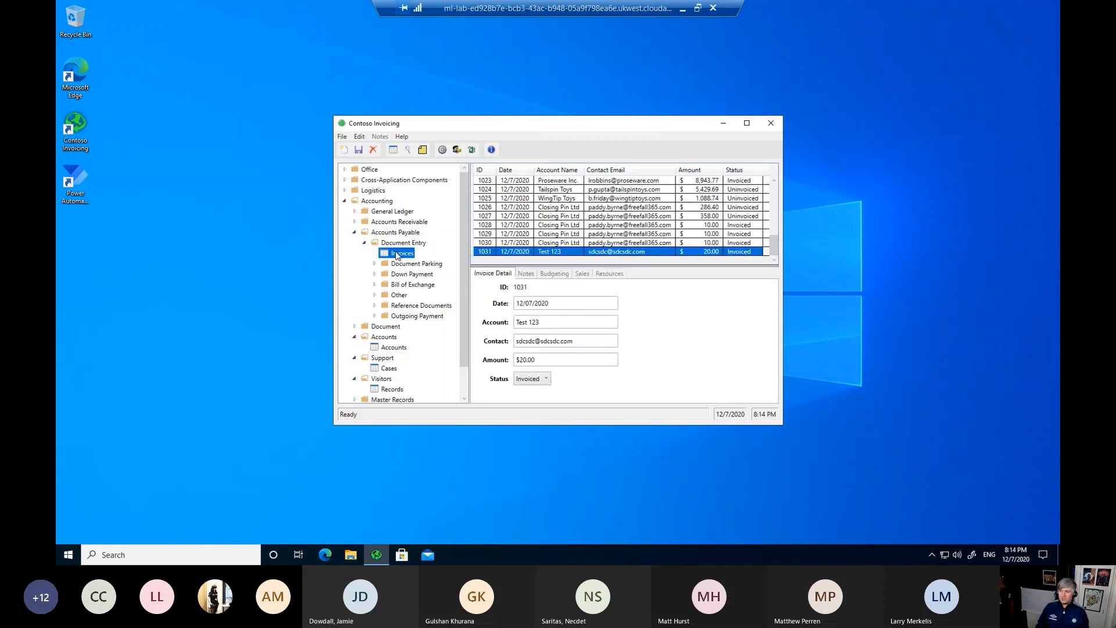
pyautogui.scroll(-1, 421, 280)
pyautogui.scroll(1, 421, 279)
pyautogui.click(773, 123)
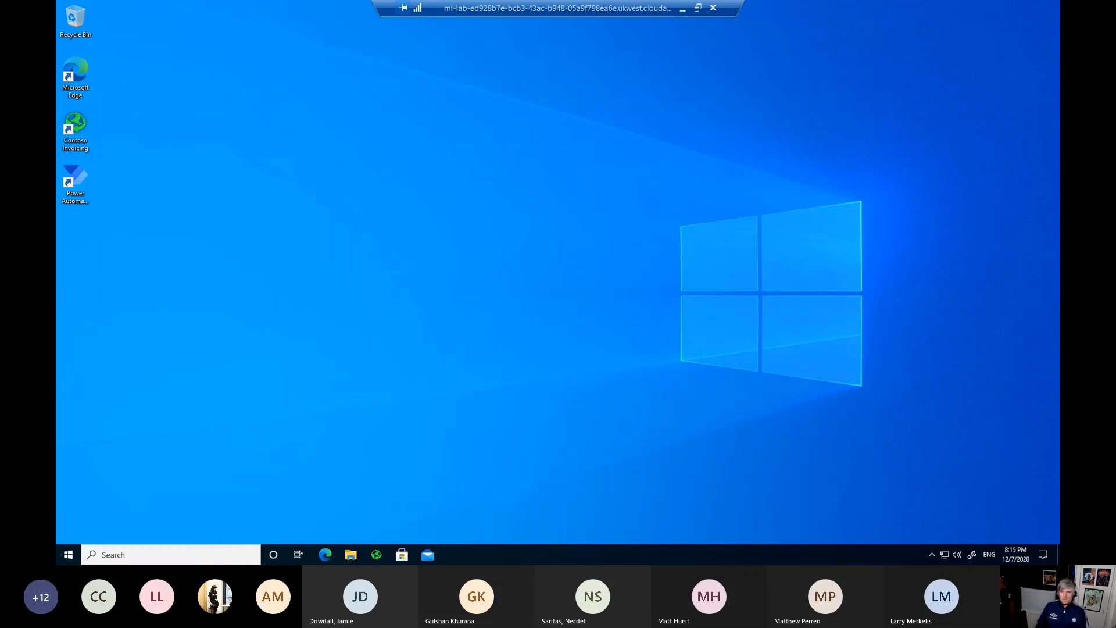
# Step: Cycle through the open windows until the Edge Teams chat is over the remote desktop
pyautogui.hotkey('alt', 'Tab')
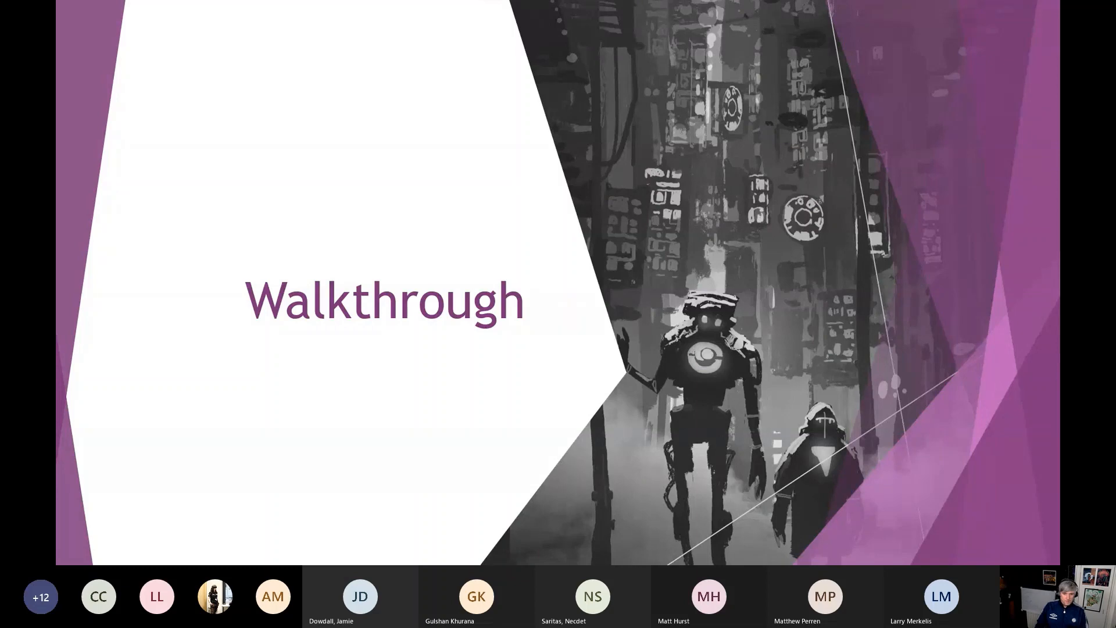
pyautogui.hotkey('alt', 'Tab')
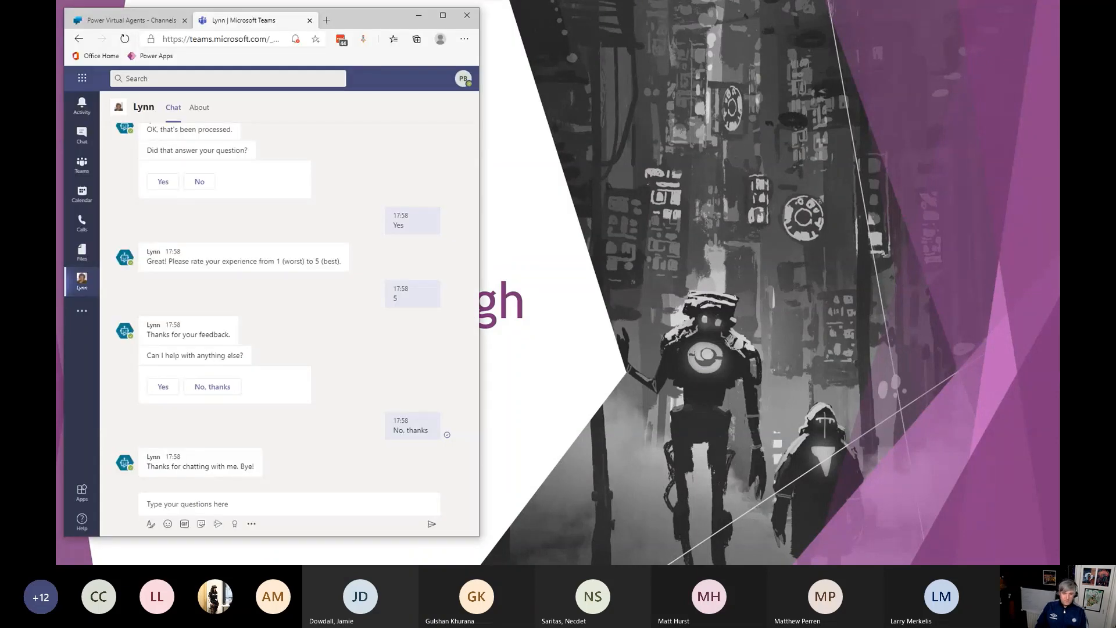
pyautogui.hotkey('alt', 'Tab')
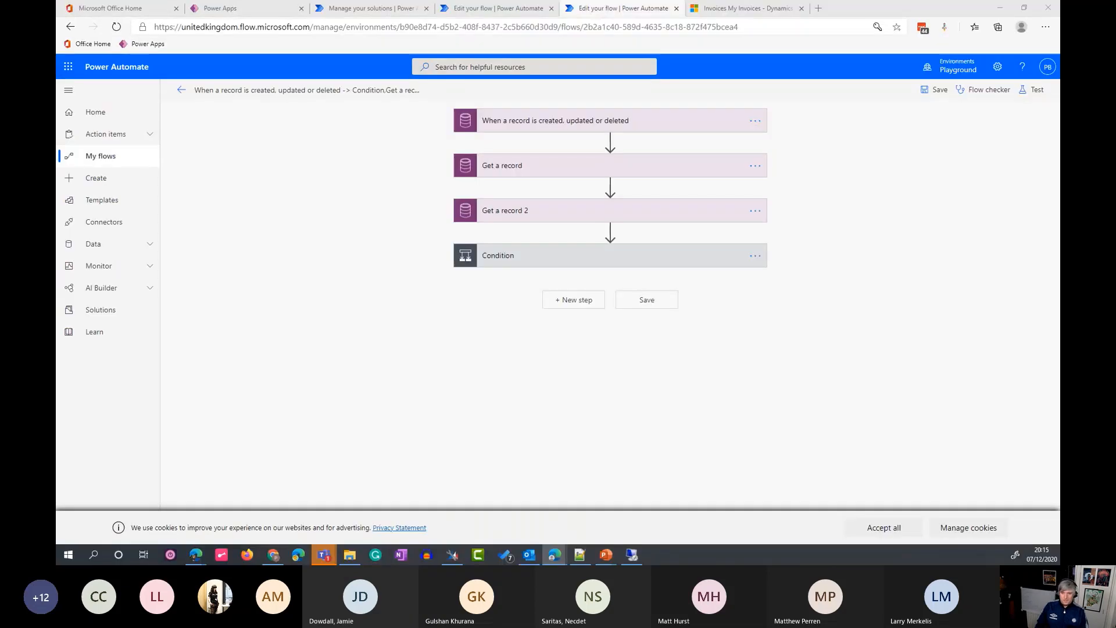
pyautogui.hotkey('alt', 'Tab')
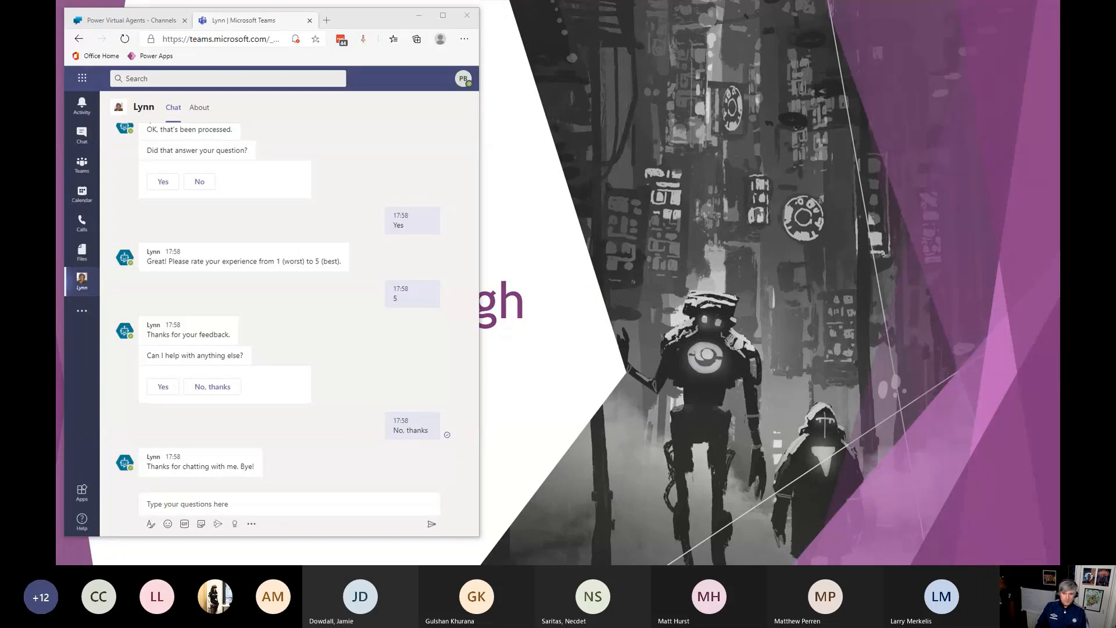
pyautogui.hotkey('alt', 'Tab')
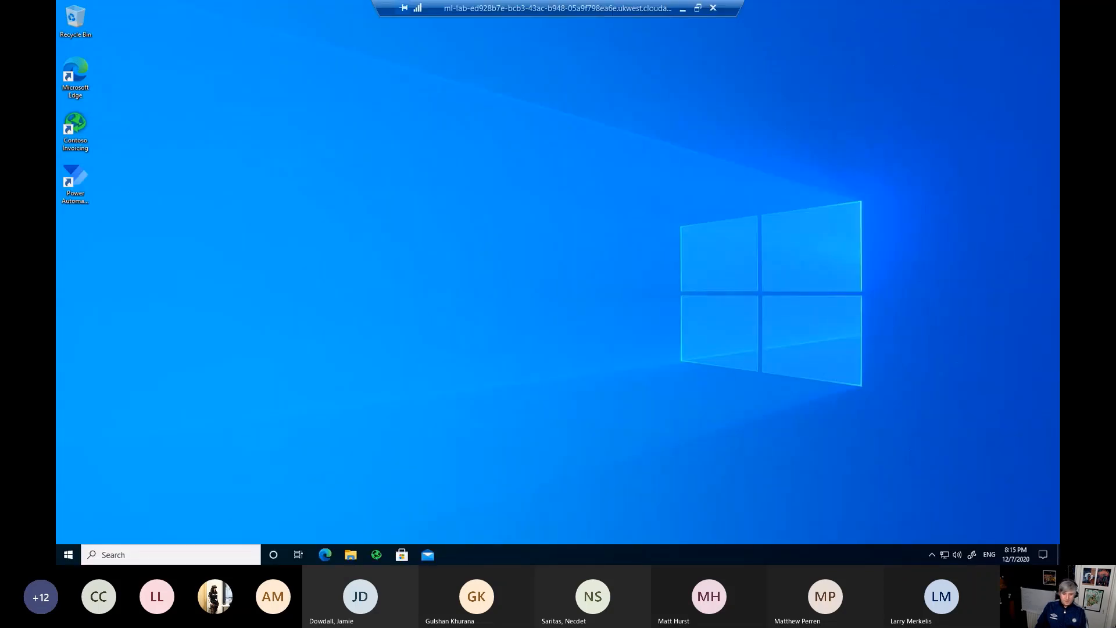
pyautogui.hotkey('alt', 'Tab')
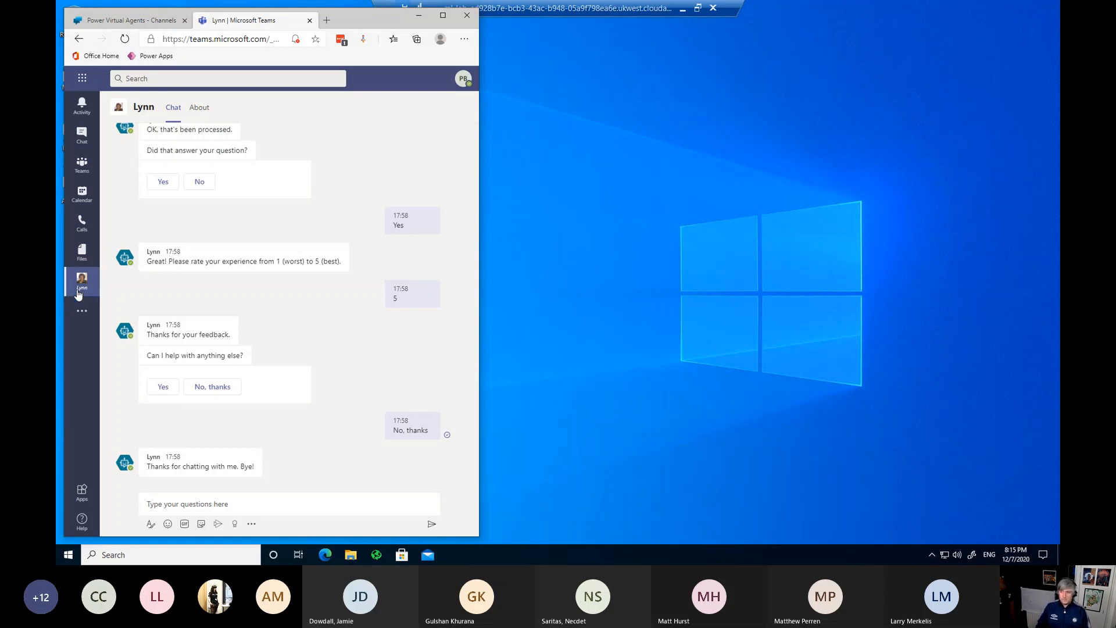
# Step: Send the agent the prepared request 'Can you order some licences for me?'
pyautogui.click(246, 504)
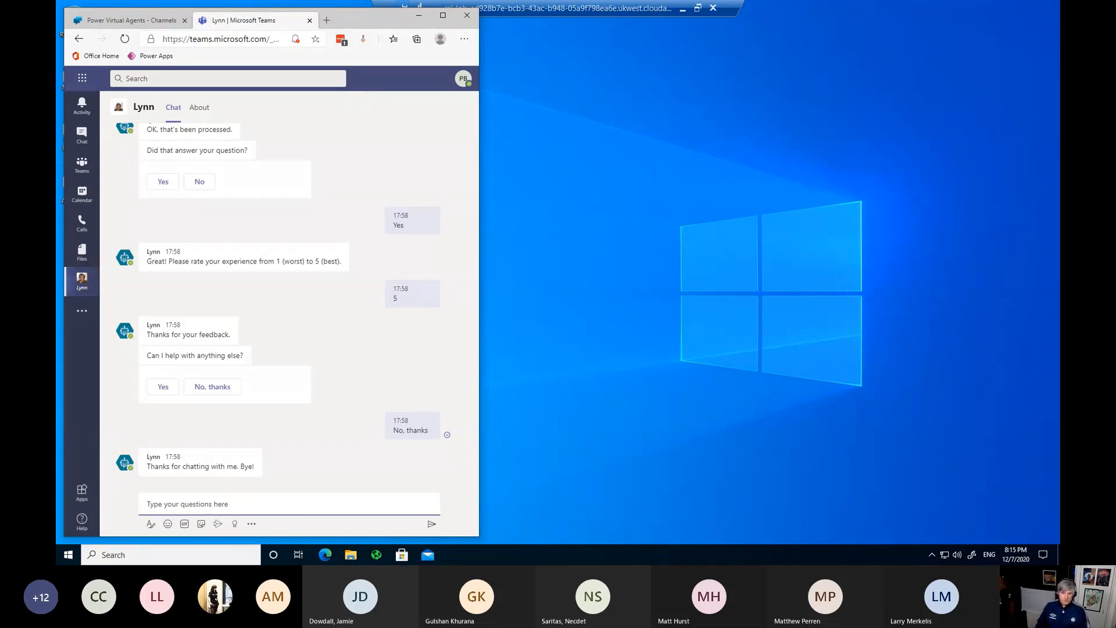
pyautogui.hotkey('alt', 'Tab')
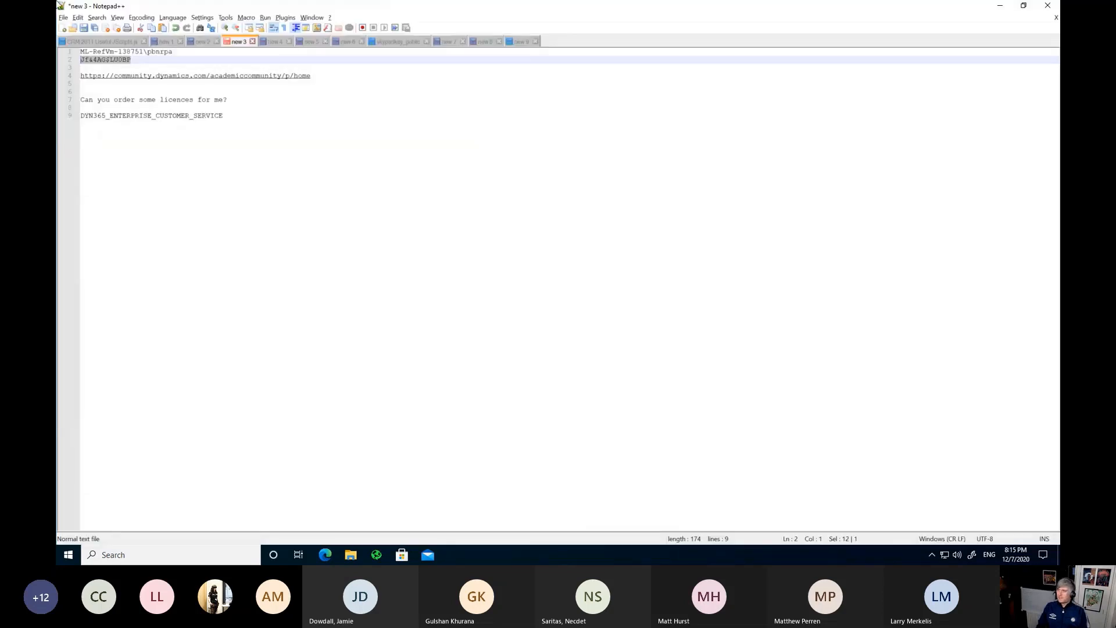
pyautogui.hotkey('alt', 'Tab')
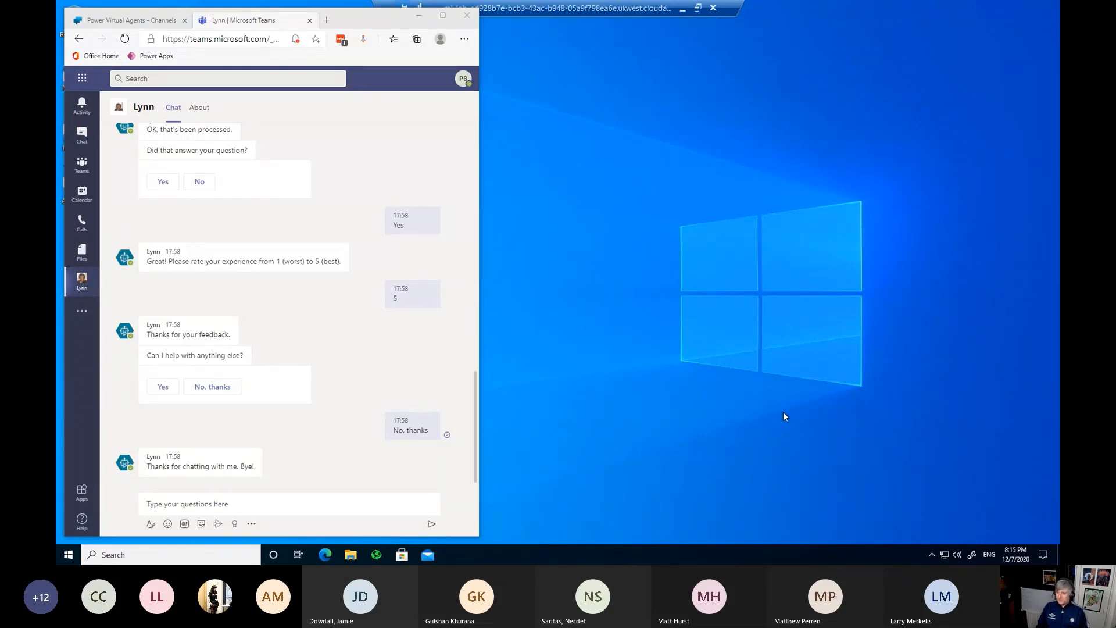
pyautogui.click(216, 504)
pyautogui.click(216, 503)
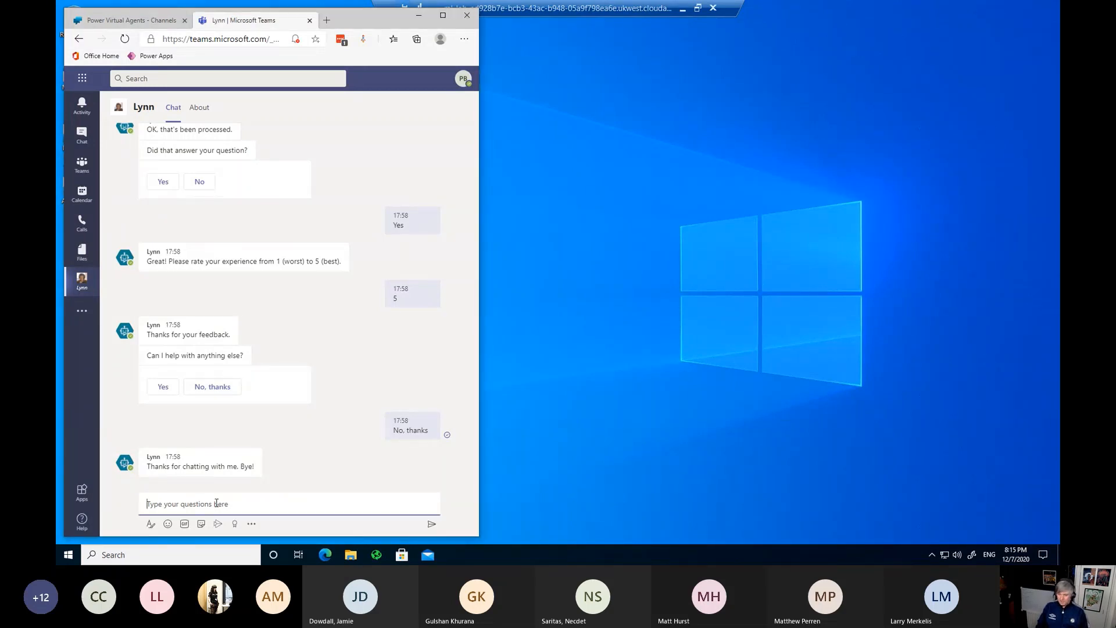
pyautogui.hotkey('ctrl', 'v')
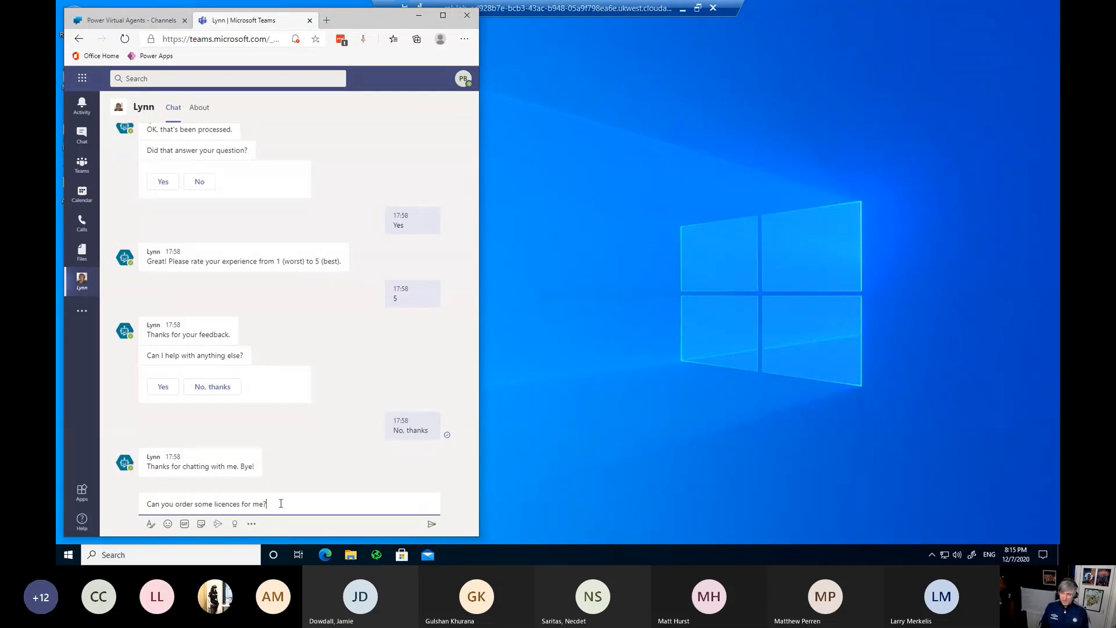
pyautogui.press('Return')
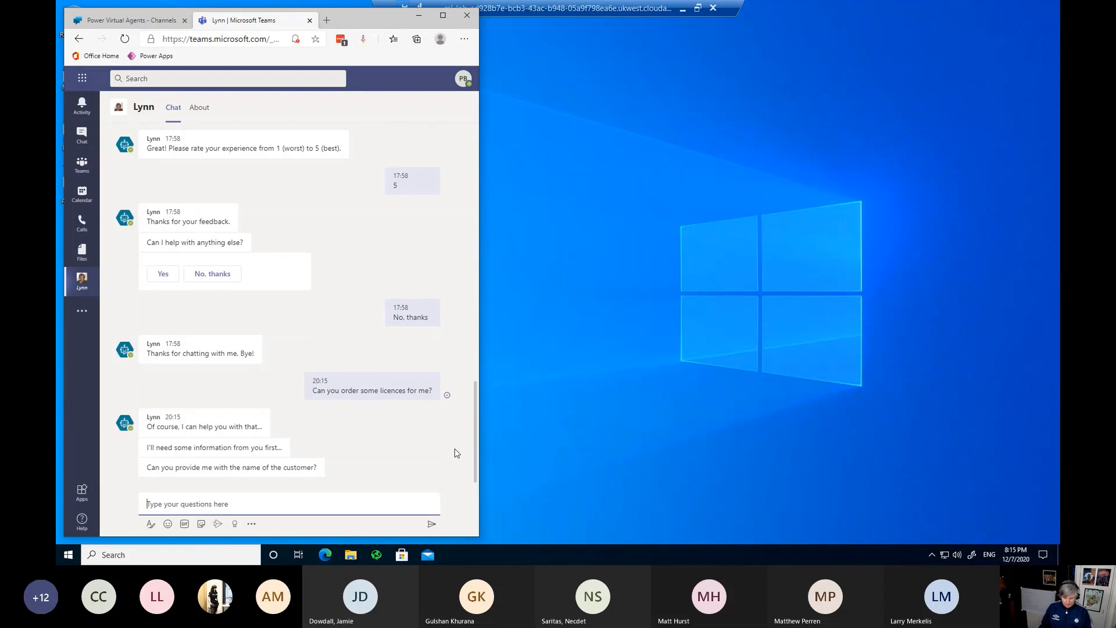
# Step: Reply with customer Closing Pin Ltd, SKU DYN365_ENTERPRISE_CUSTOMER_SERVICE, then quantity 50
pyautogui.write('C')
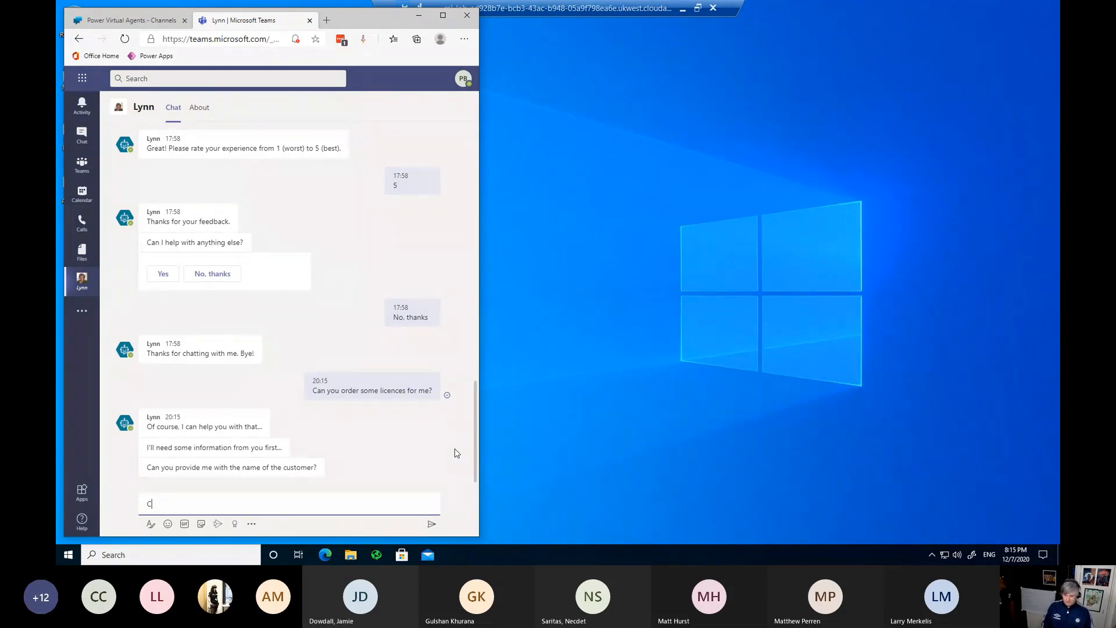
pyautogui.write('losing Pin Ltd')
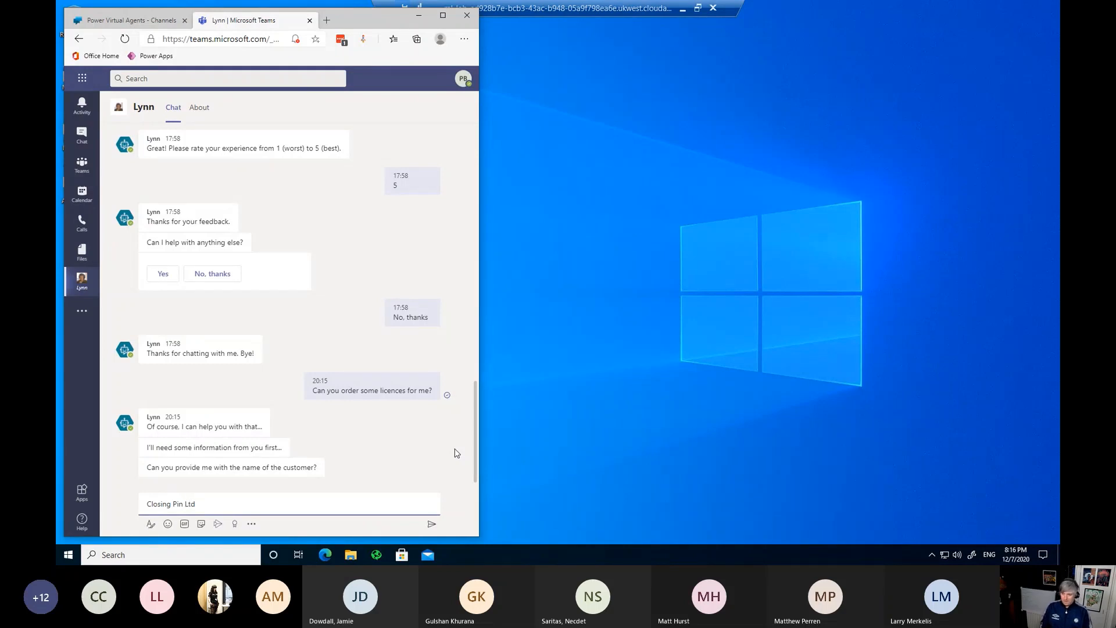
pyautogui.press('Return')
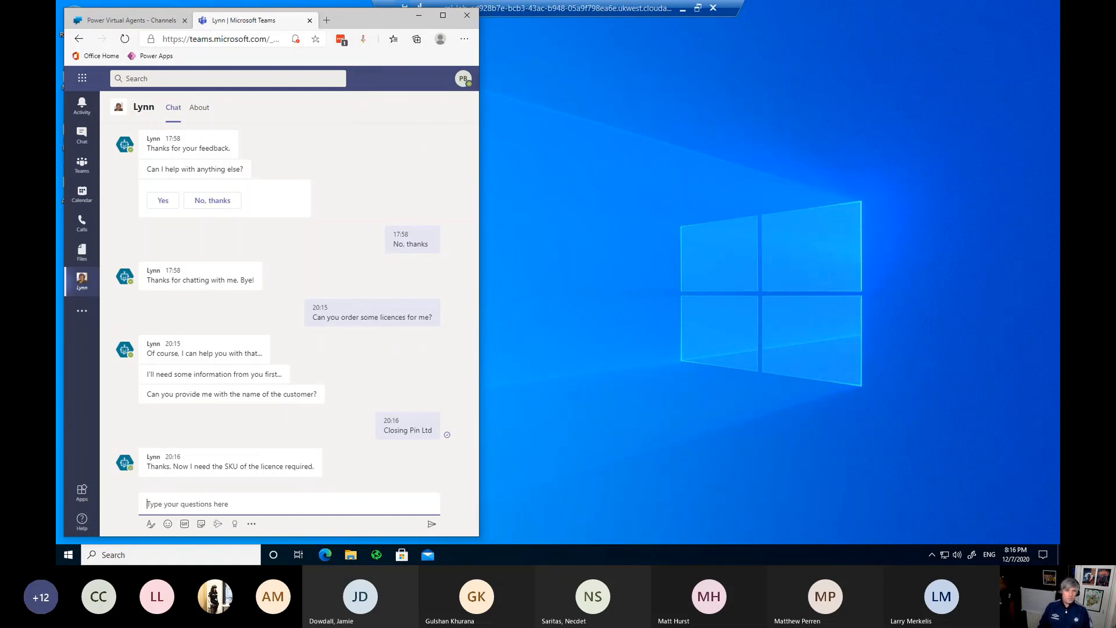
pyautogui.hotkey('alt', 'Tab')
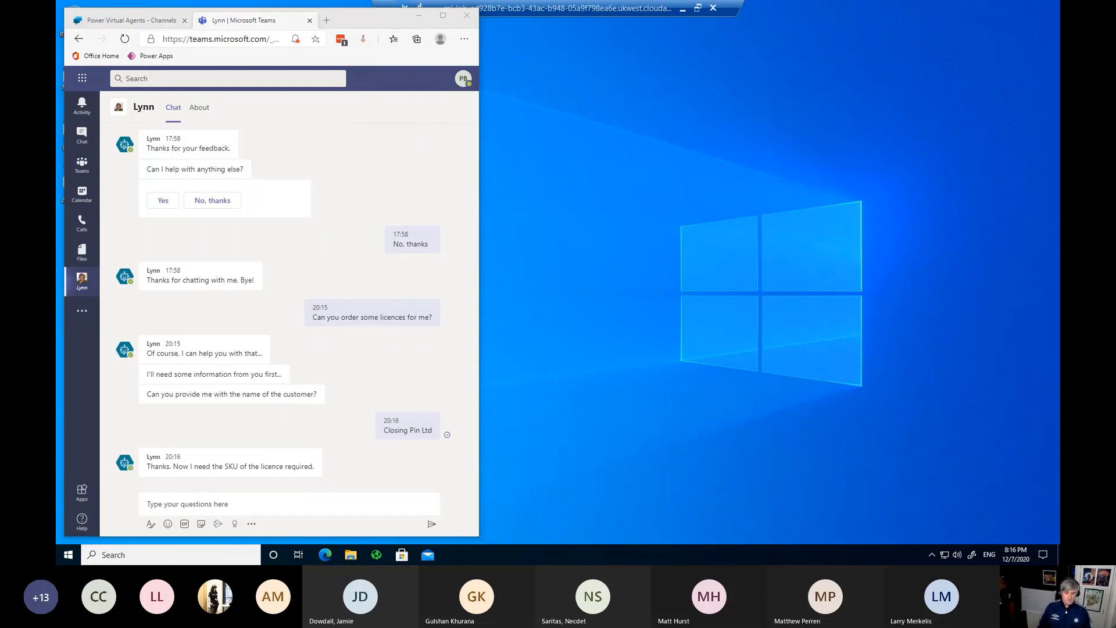
pyautogui.click(199, 503)
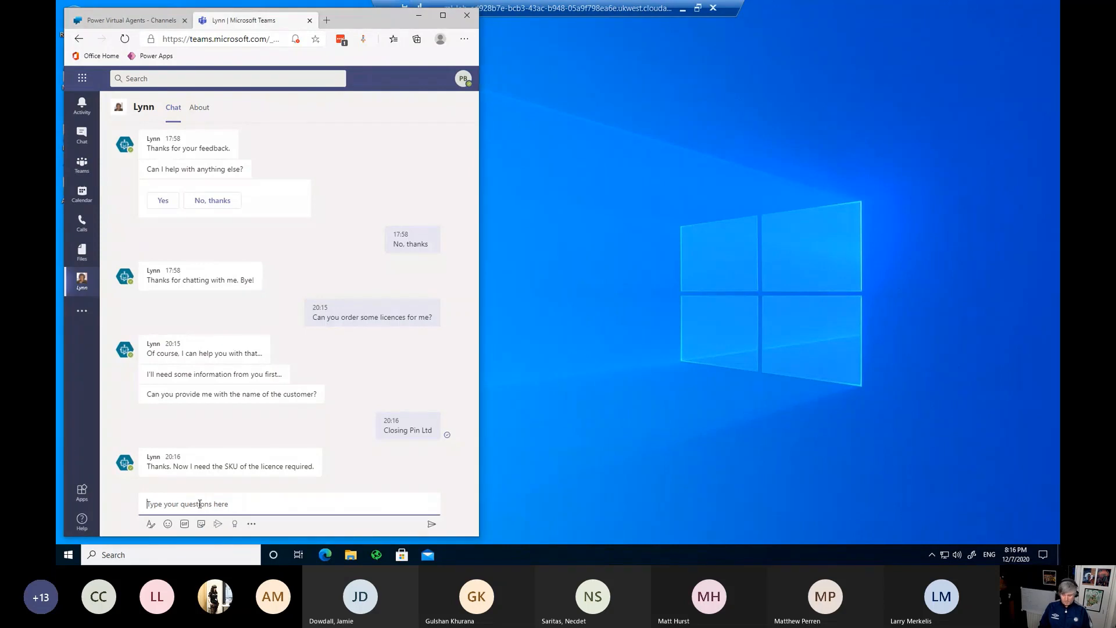
pyautogui.write('DYN365_ENTERPRISE_CUSTOMER_SERVICE')
pyautogui.press('Return')
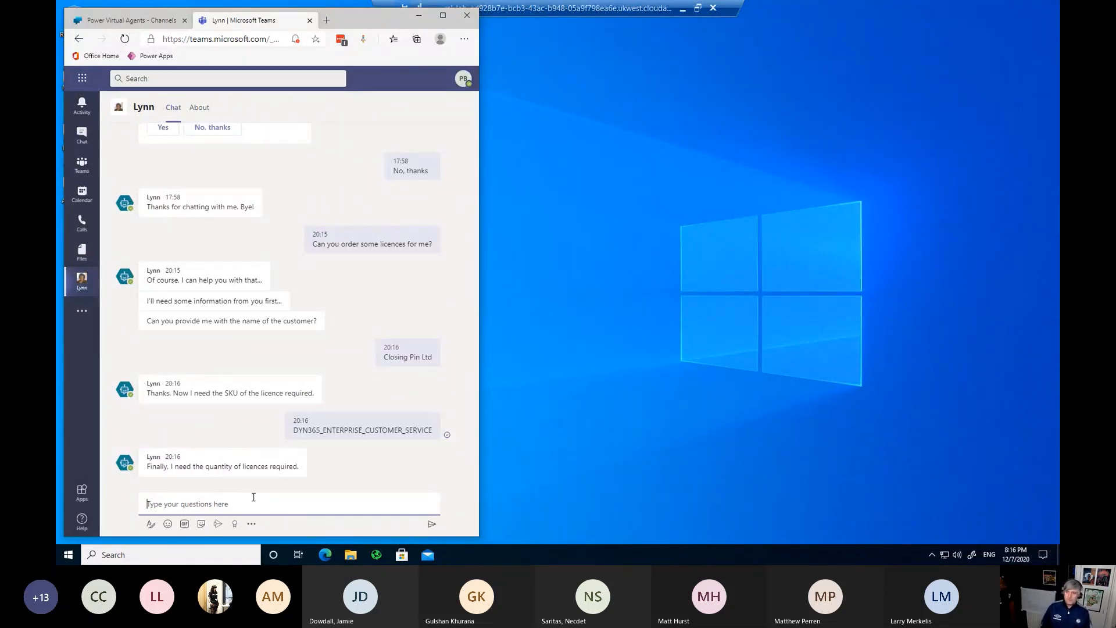
pyautogui.write('50')
pyautogui.press('Return')
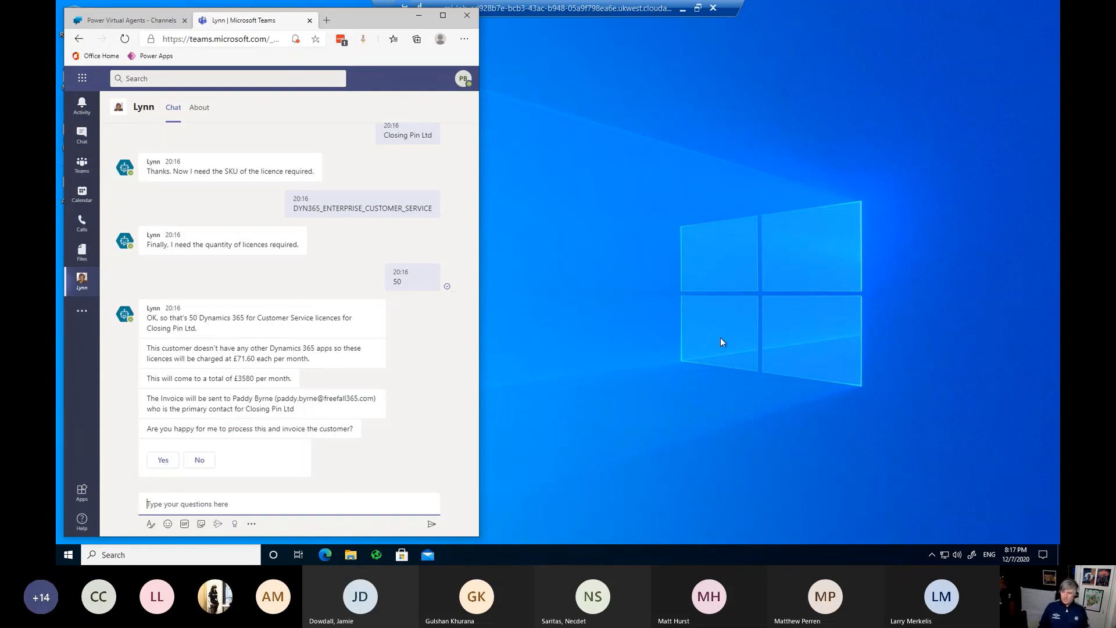
# Step: Approve the order, confirm it helped, send a rating of 5, and decline further help
pyautogui.click(165, 460)
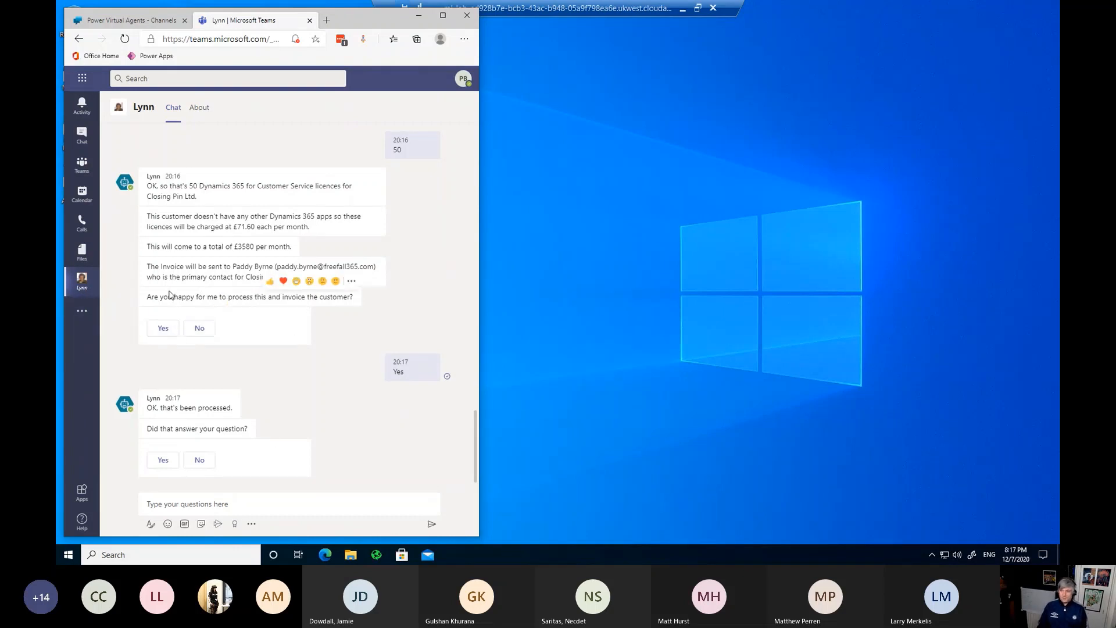
pyautogui.click(166, 461)
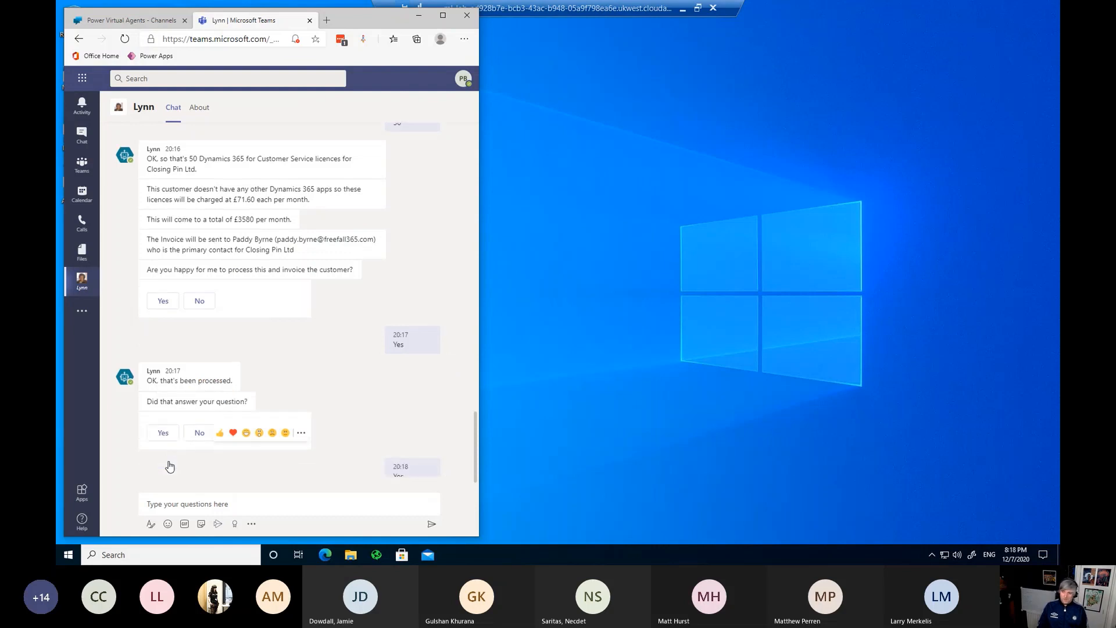
pyautogui.click(179, 503)
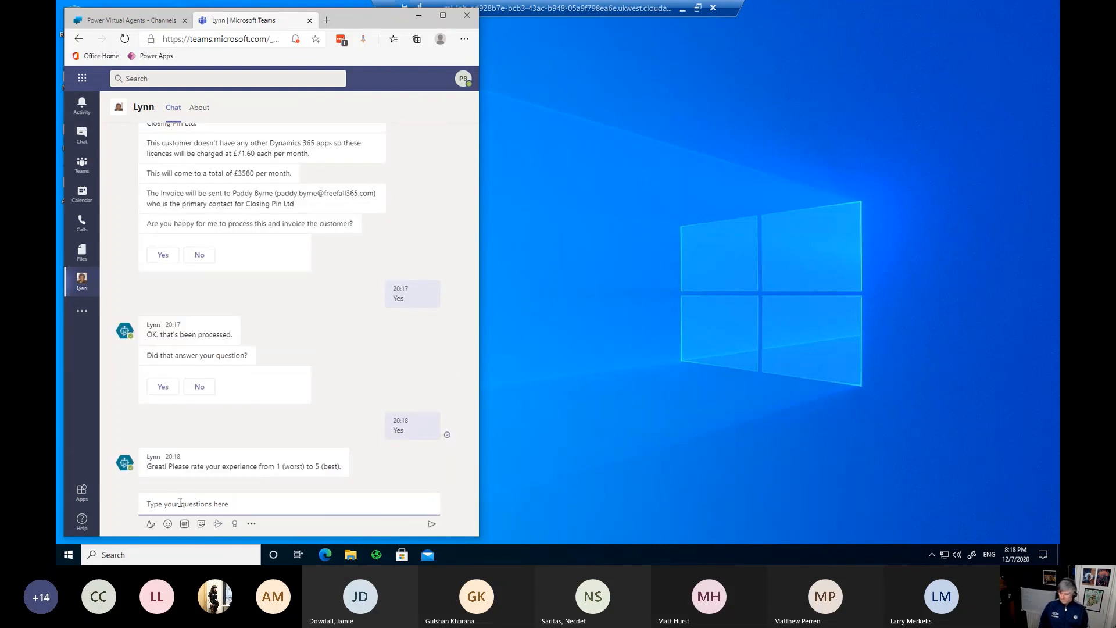
pyautogui.write('5')
pyautogui.press('Return')
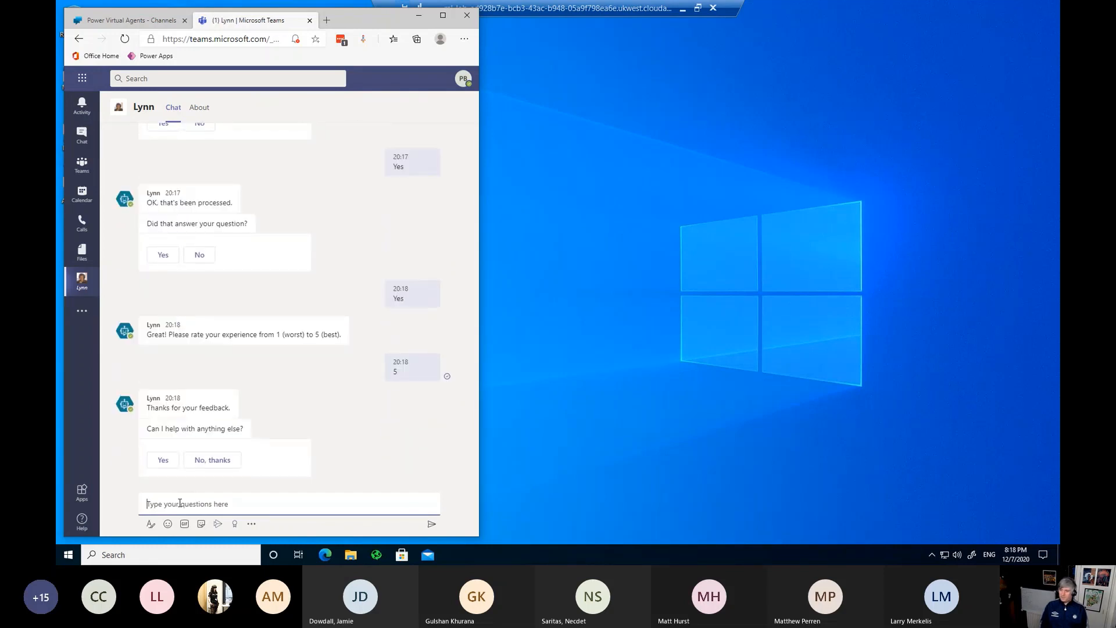
pyautogui.click(200, 461)
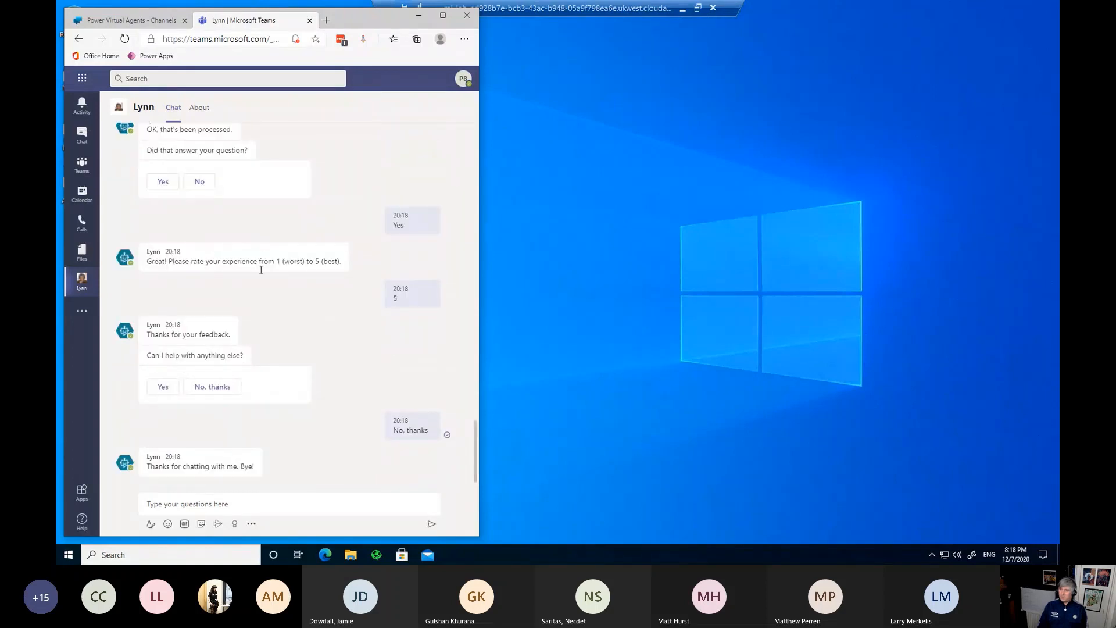
pyautogui.moveTo(225, 256)
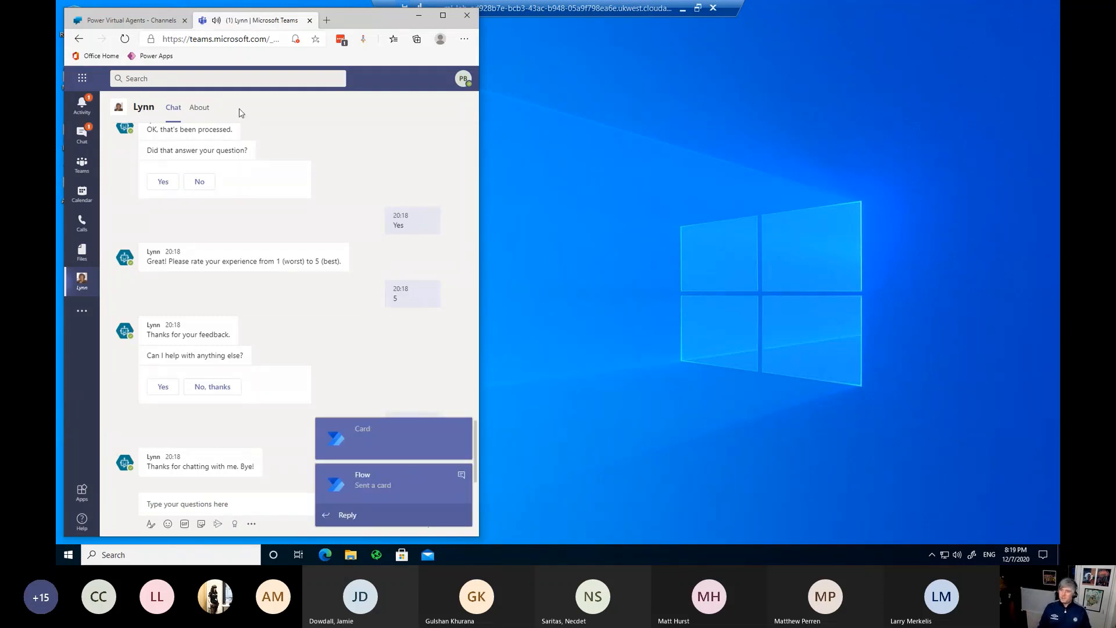
# Step: Open the Flow chat card, select Invoice ID 1032, and switch to the flow editor
pyautogui.click(82, 144)
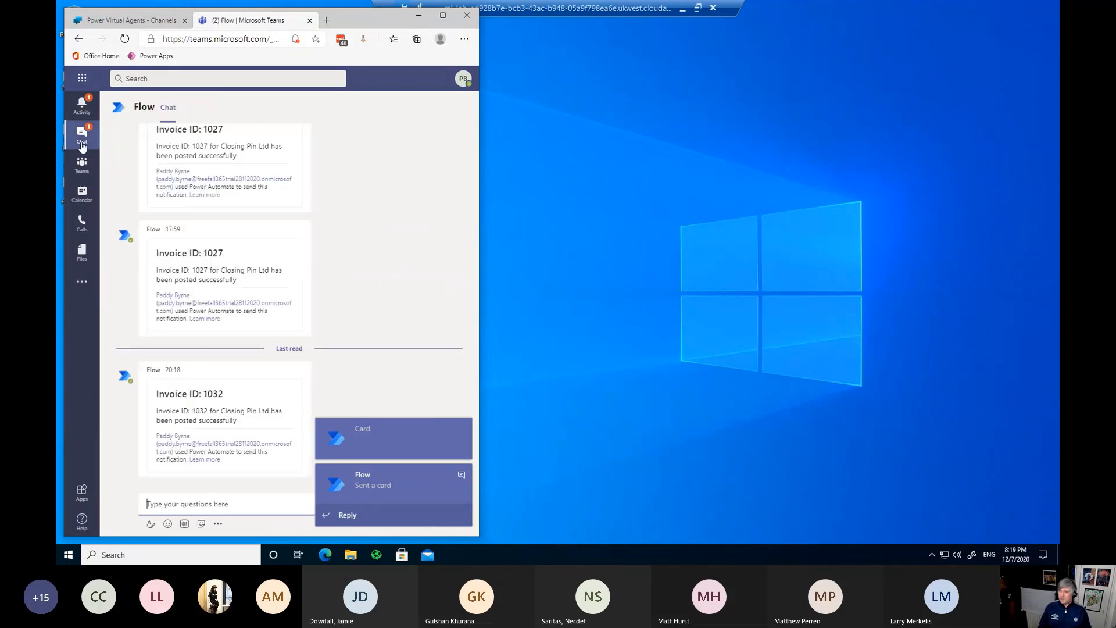
pyautogui.doubleClick(218, 394)
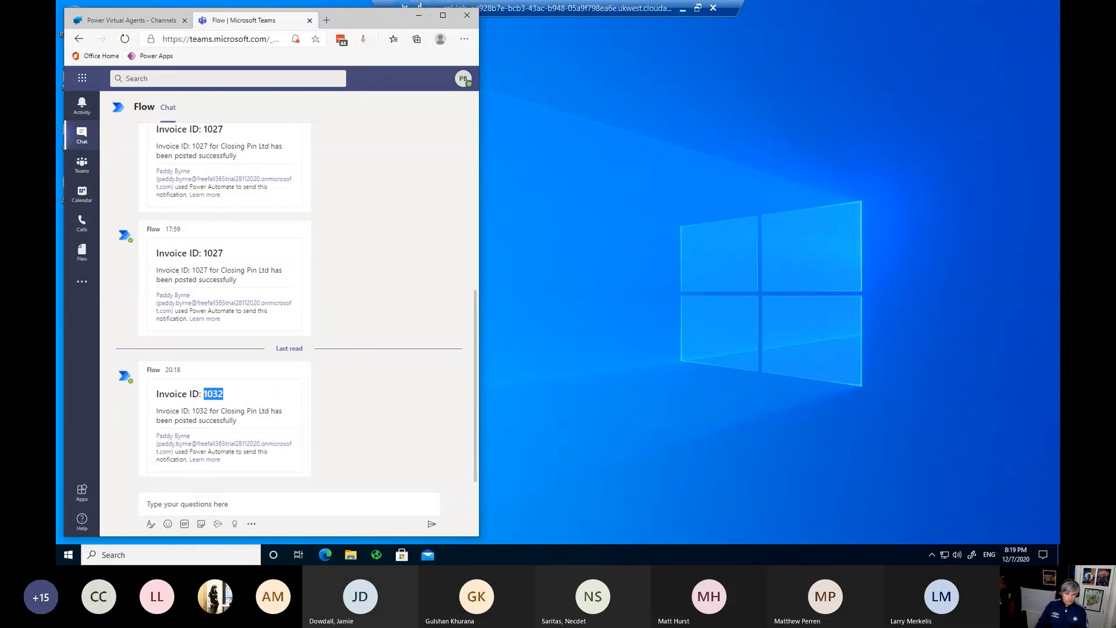
pyautogui.hotkey('alt', 'Tab')
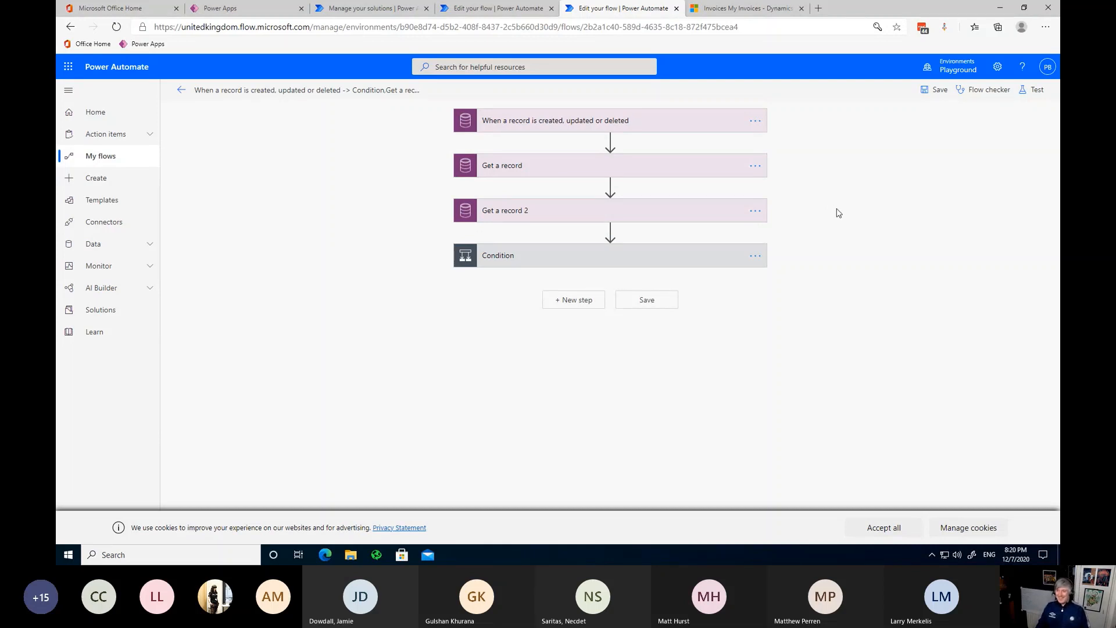
# Step: Expand the Condition and its Power Automate Desktop step to review inputs, then go to Solutions
pyautogui.click(696, 263)
pyautogui.scroll(-1, 389, 351)
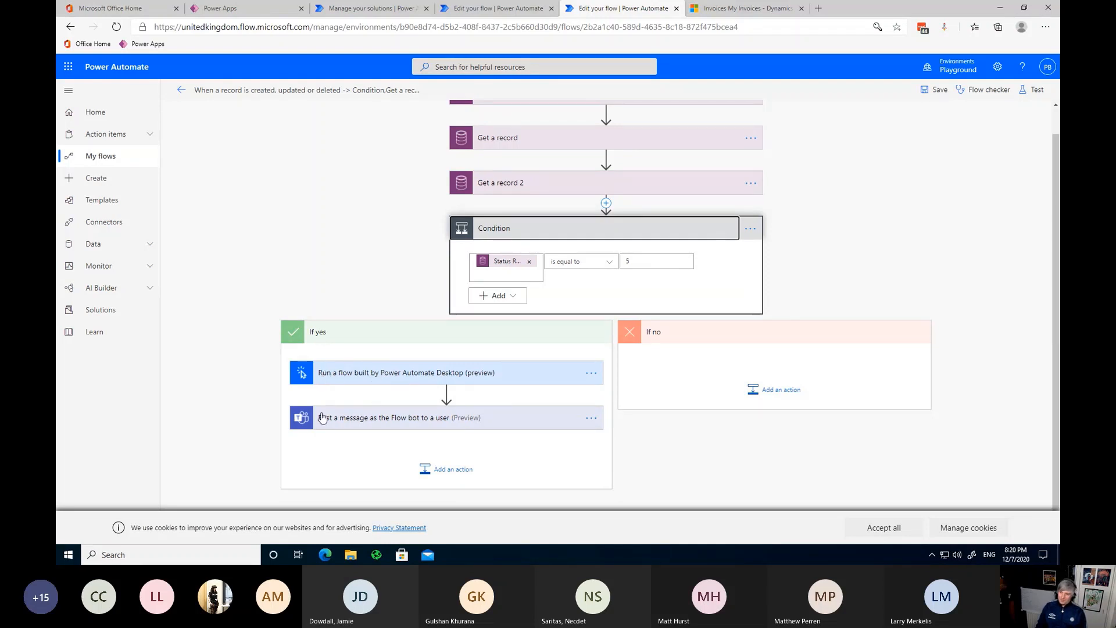
pyautogui.click(521, 383)
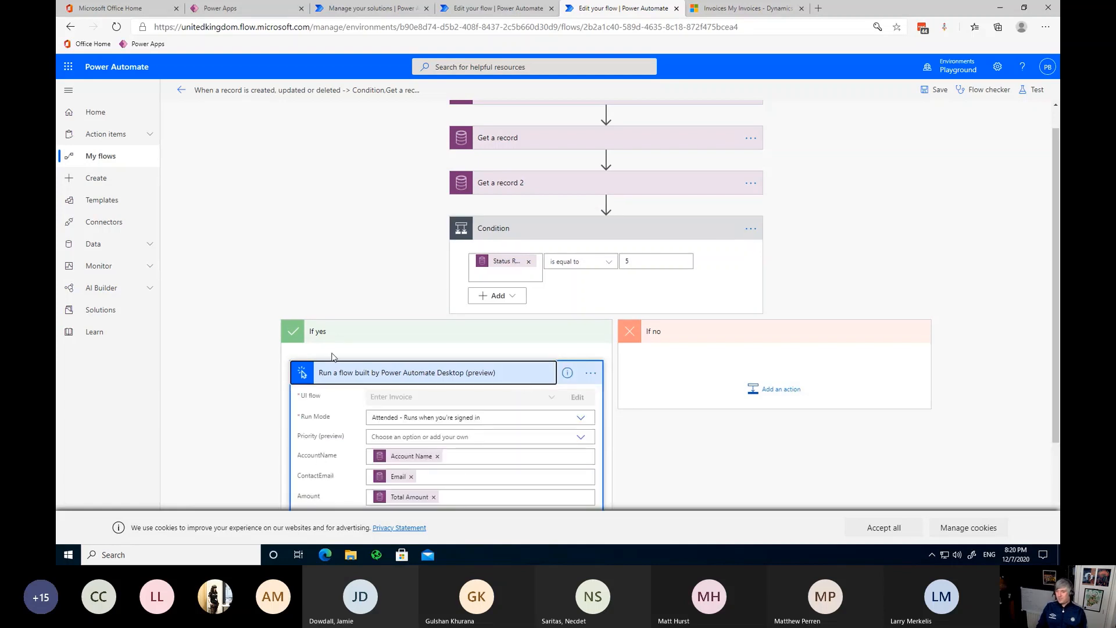
pyautogui.scroll(-2, 335, 358)
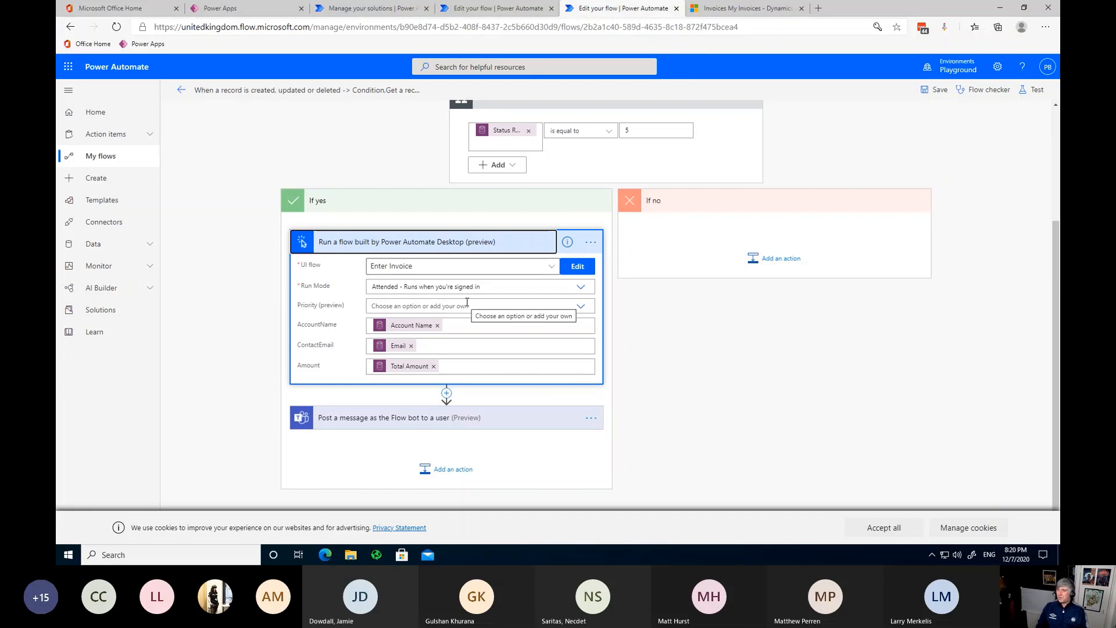
pyautogui.click(370, 8)
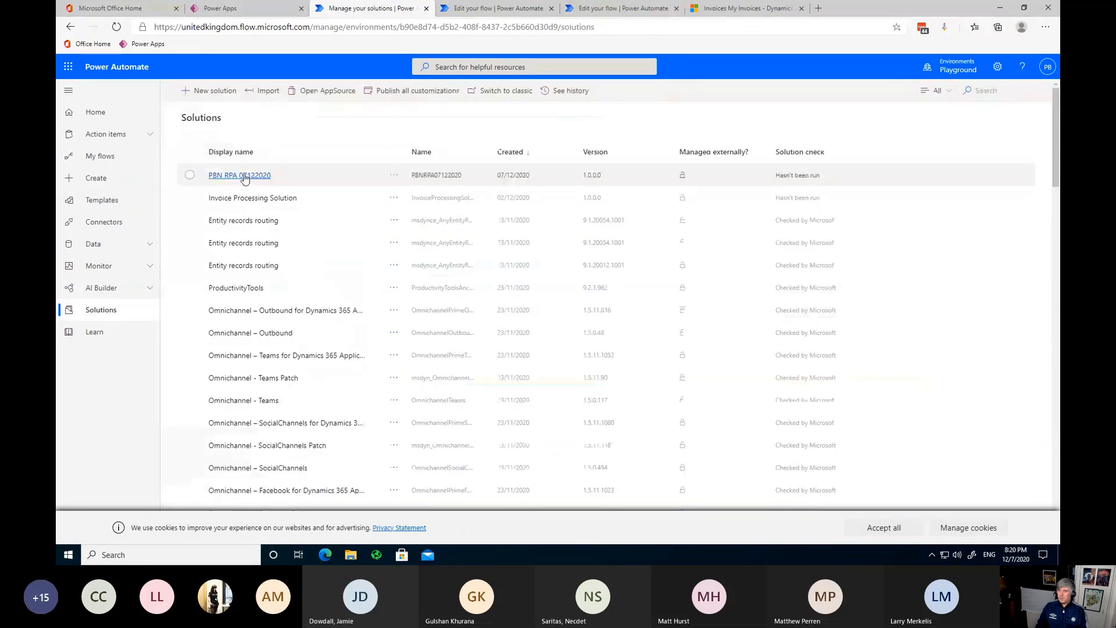
# Step: Start a new UI flow in PBN RPA 07122020, cancel it, and minimise Edge
pyautogui.click(244, 177)
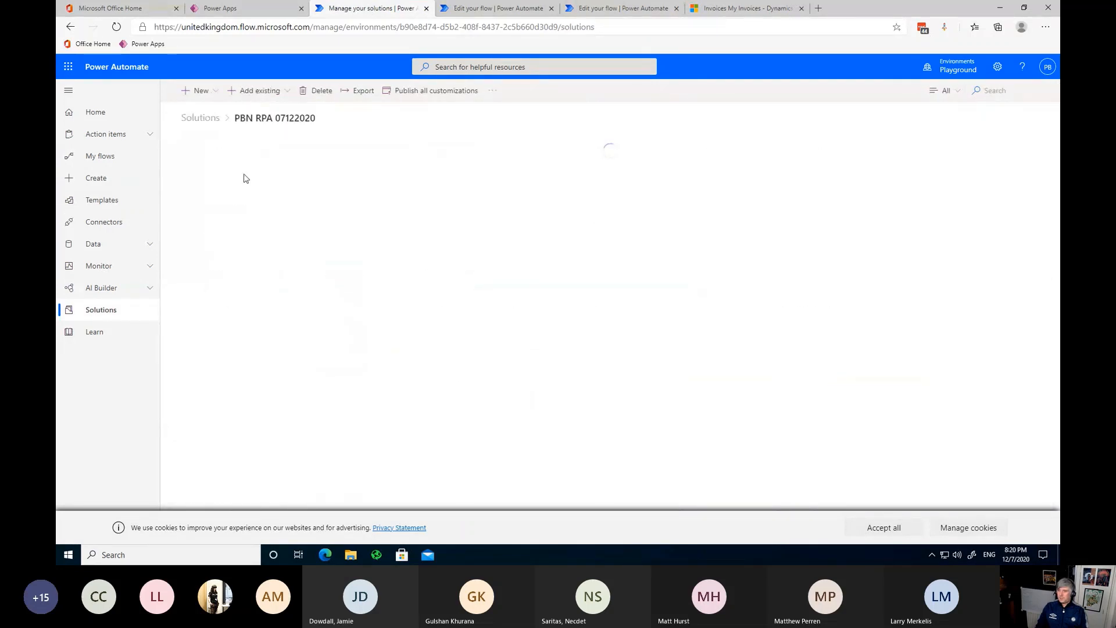
pyautogui.click(214, 92)
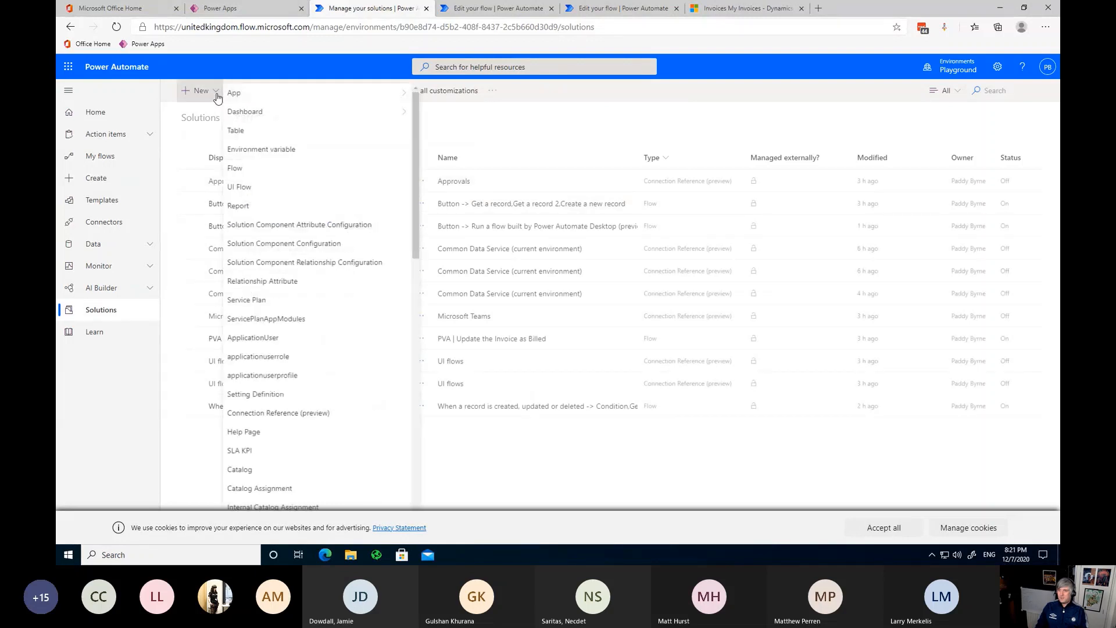
pyautogui.click(289, 189)
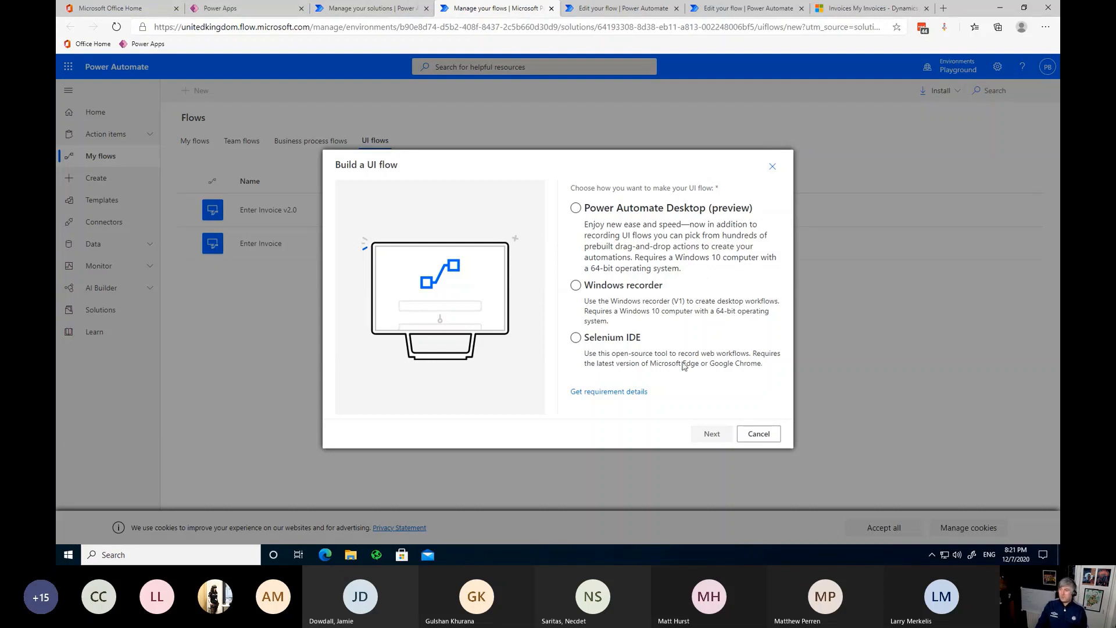
pyautogui.click(753, 439)
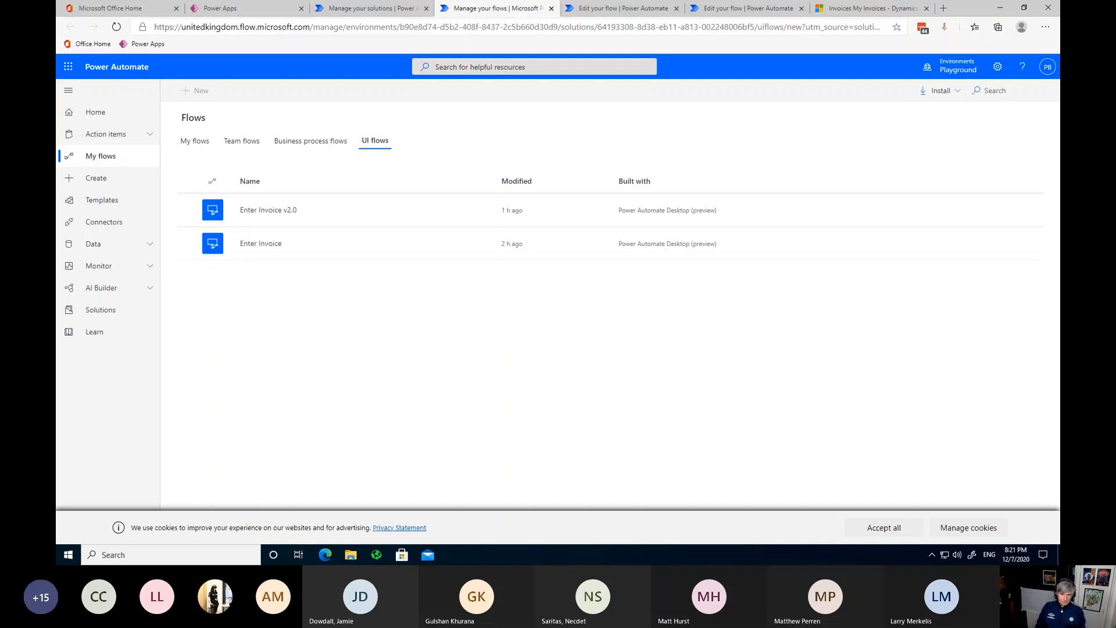
pyautogui.click(1000, 8)
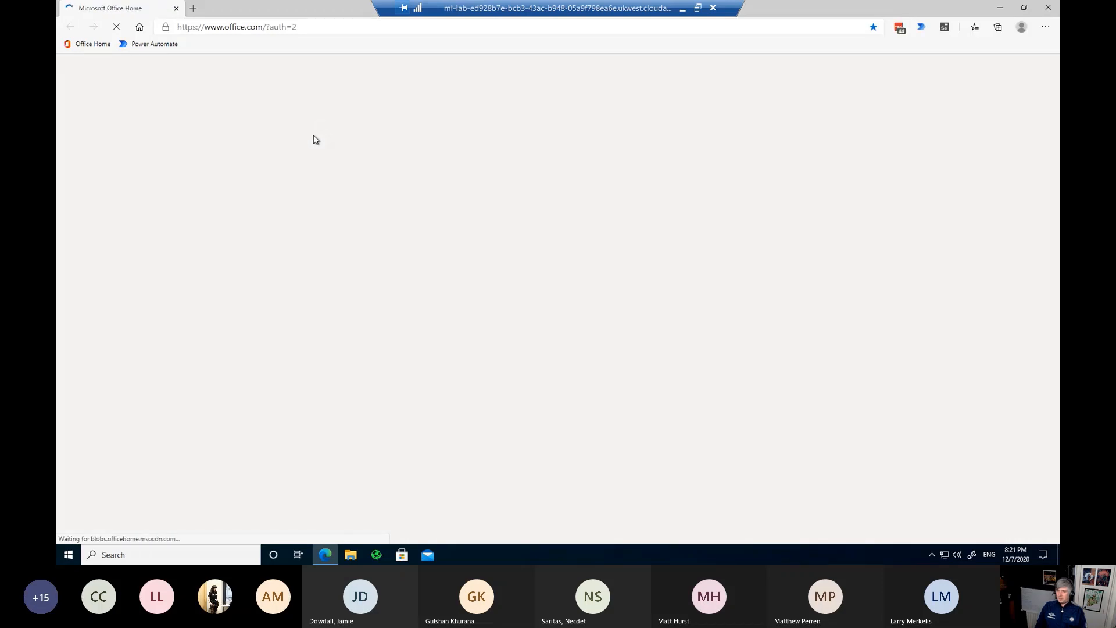
# Step: From the Power Automate bookmark, open solution PBN RPA 07122020 and start a new UI flow
pyautogui.click(145, 47)
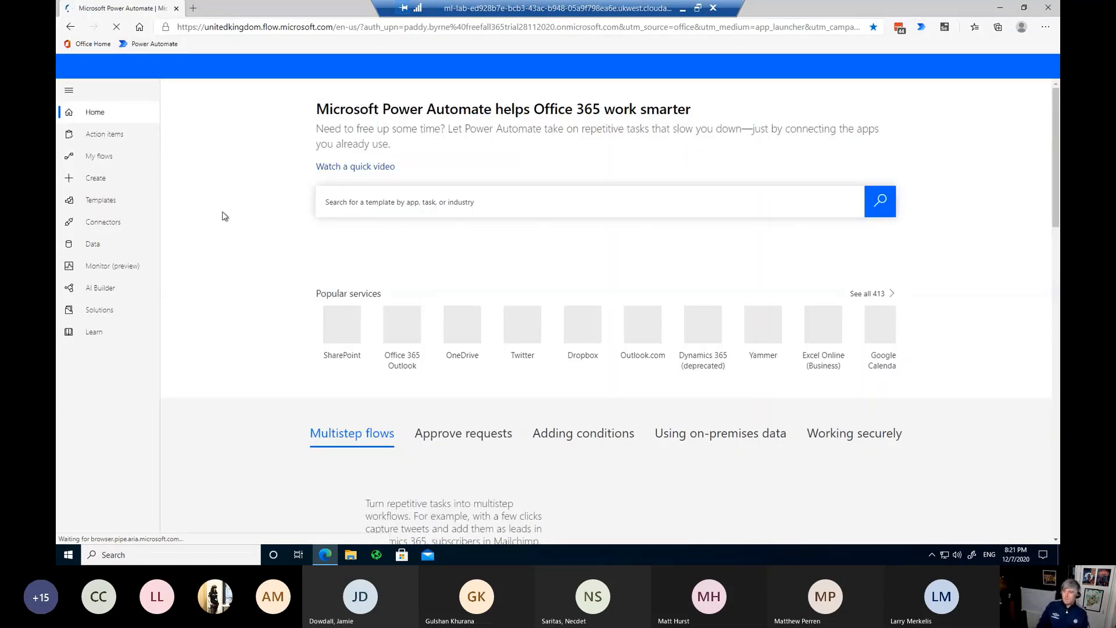
pyautogui.scroll(-1, 230, 264)
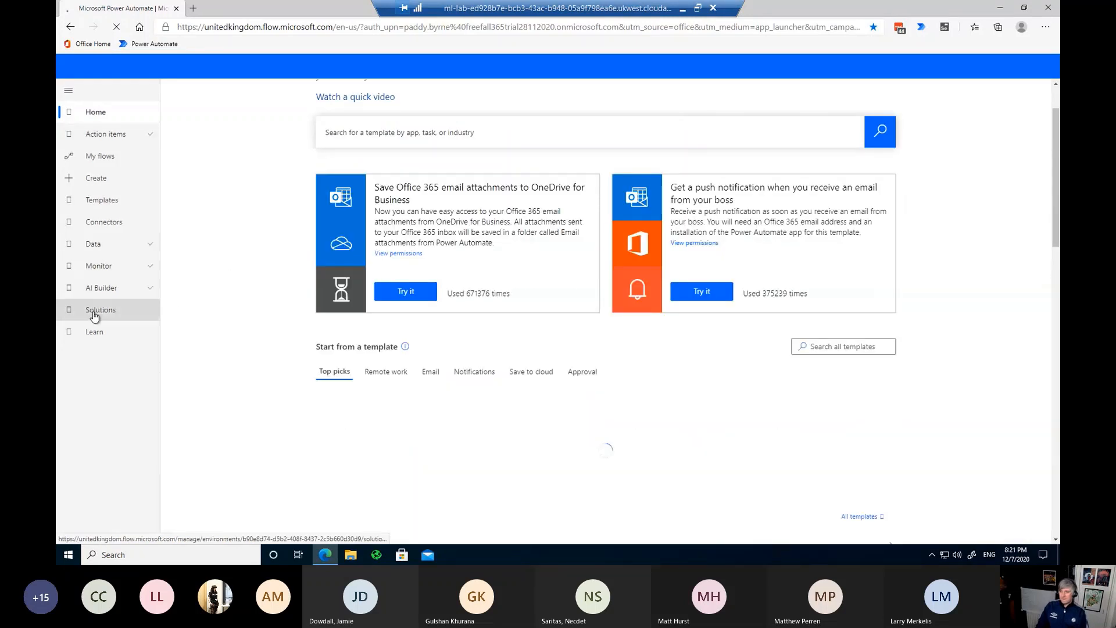
pyautogui.click(94, 315)
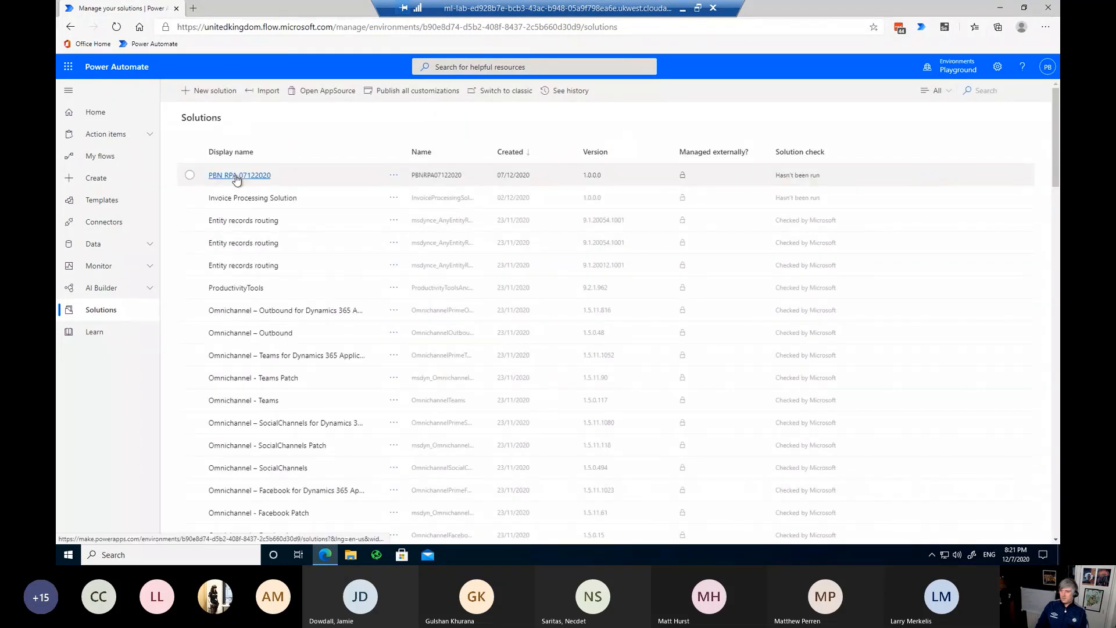
pyautogui.click(236, 176)
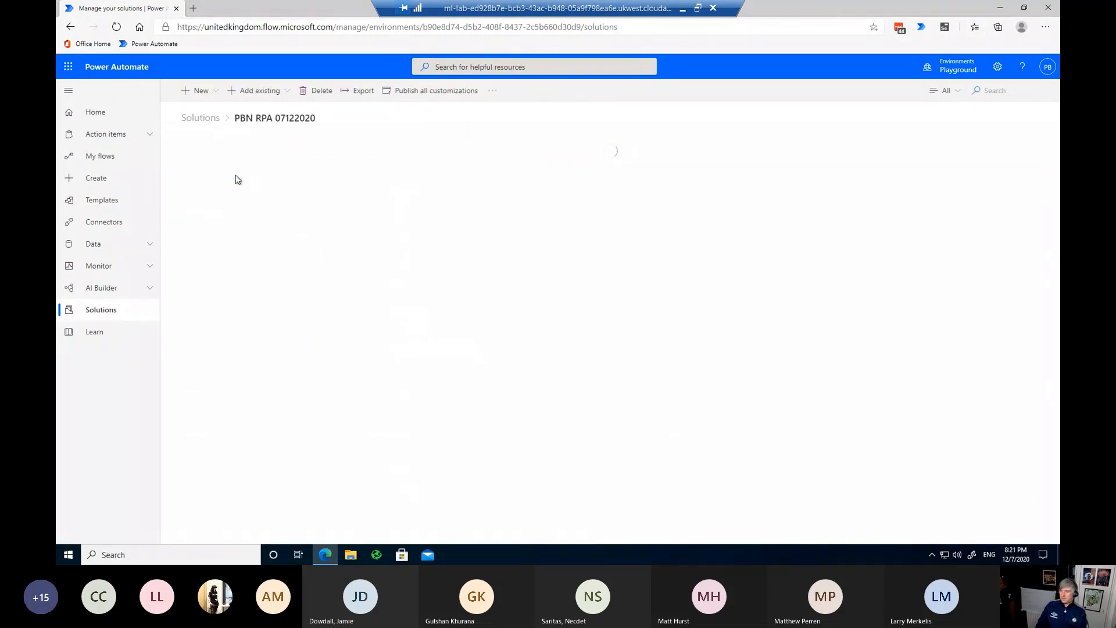
pyautogui.click(212, 91)
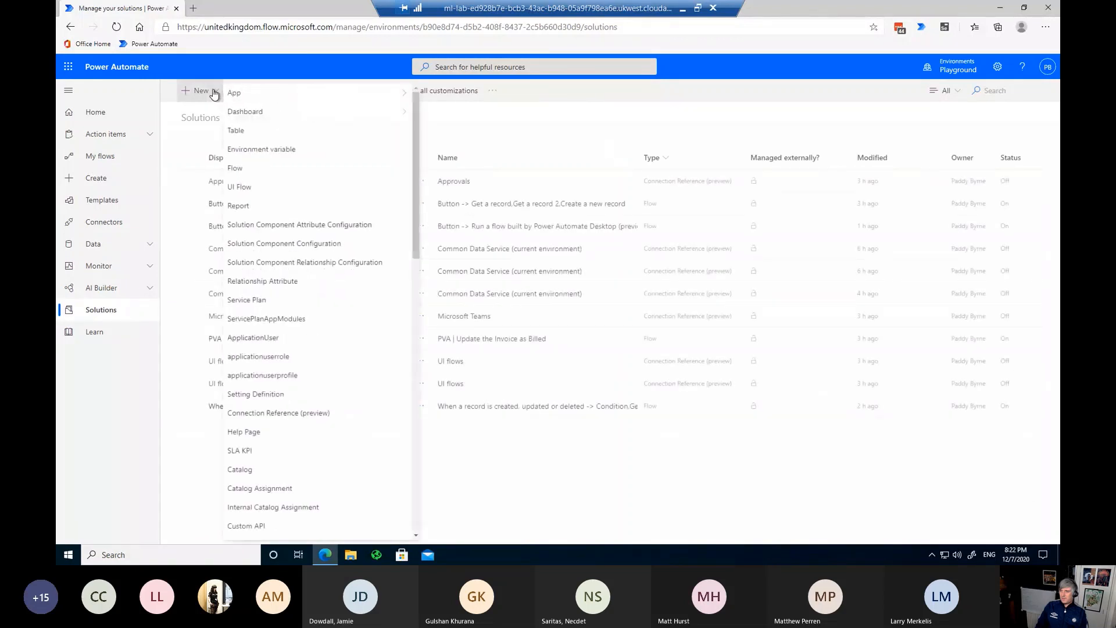
pyautogui.click(253, 188)
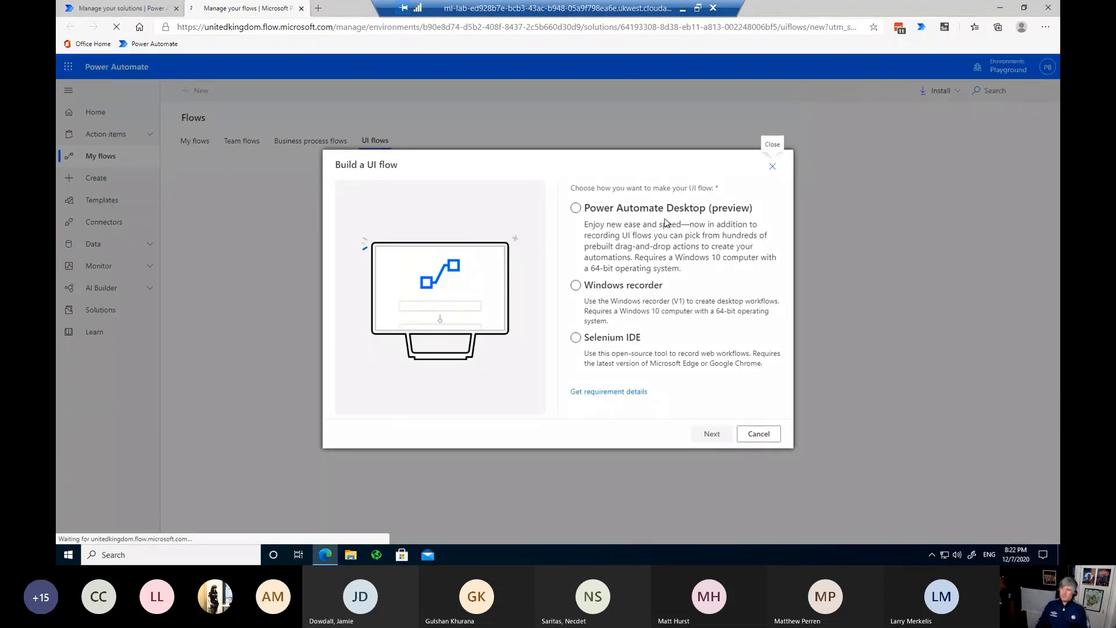
# Step: Create a Power Automate Desktop UI flow named Invoice v3 and launch it
pyautogui.click(575, 209)
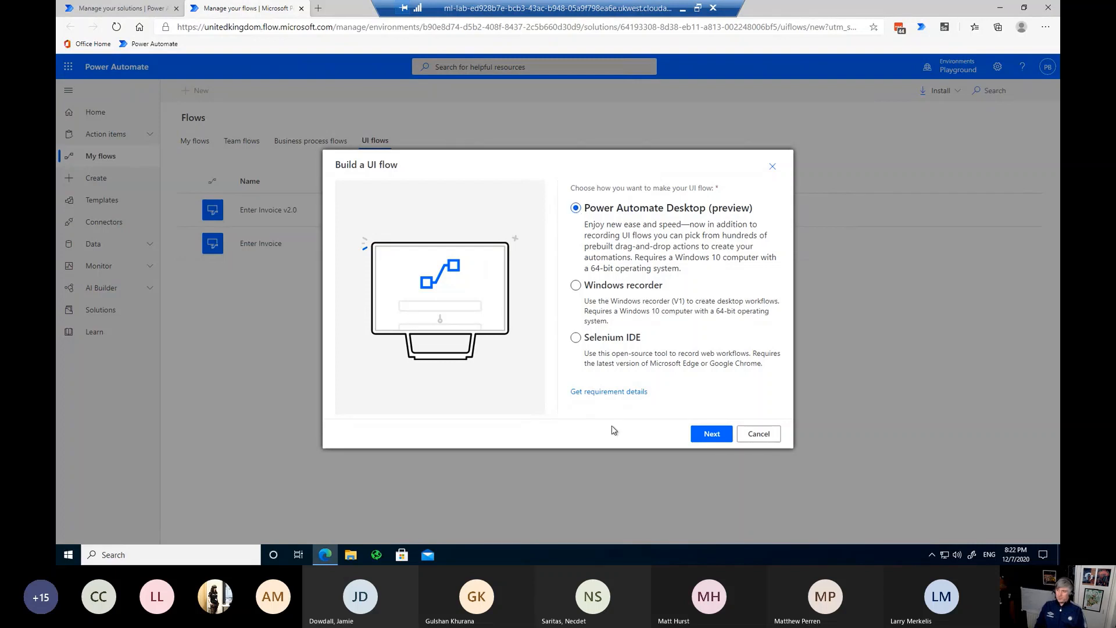
pyautogui.click(718, 438)
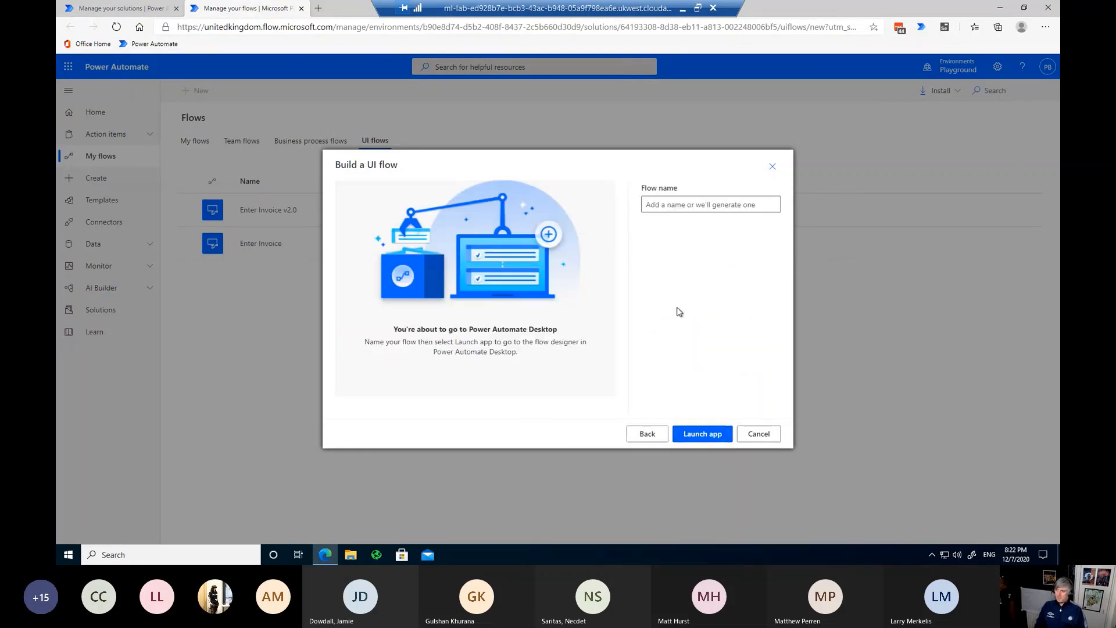
pyautogui.click(672, 209)
pyautogui.write('I')
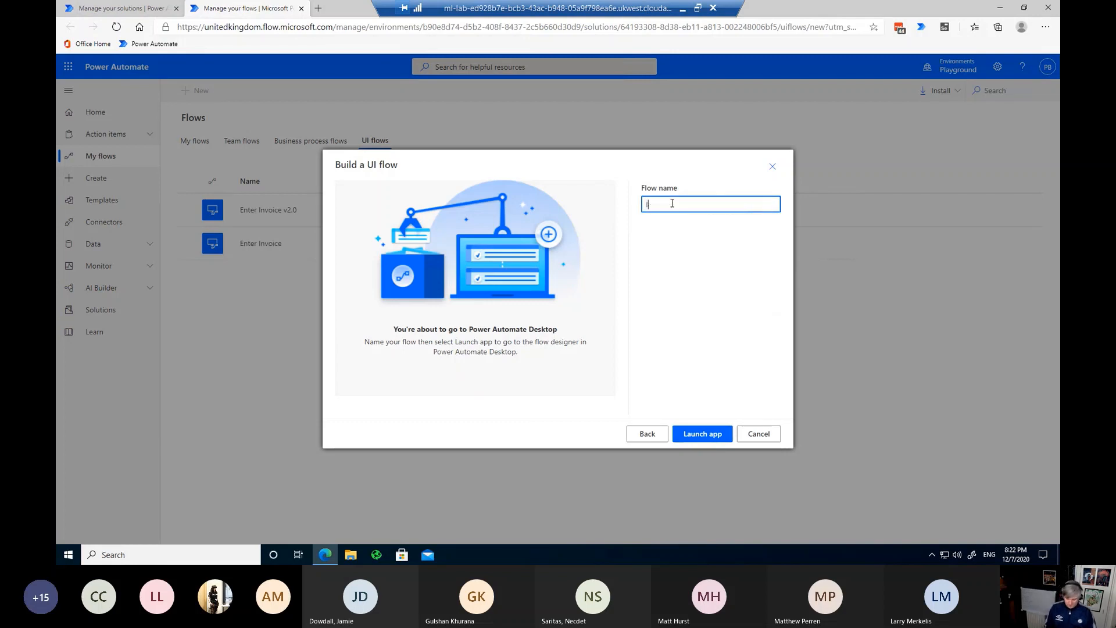
pyautogui.write('nvoice v3')
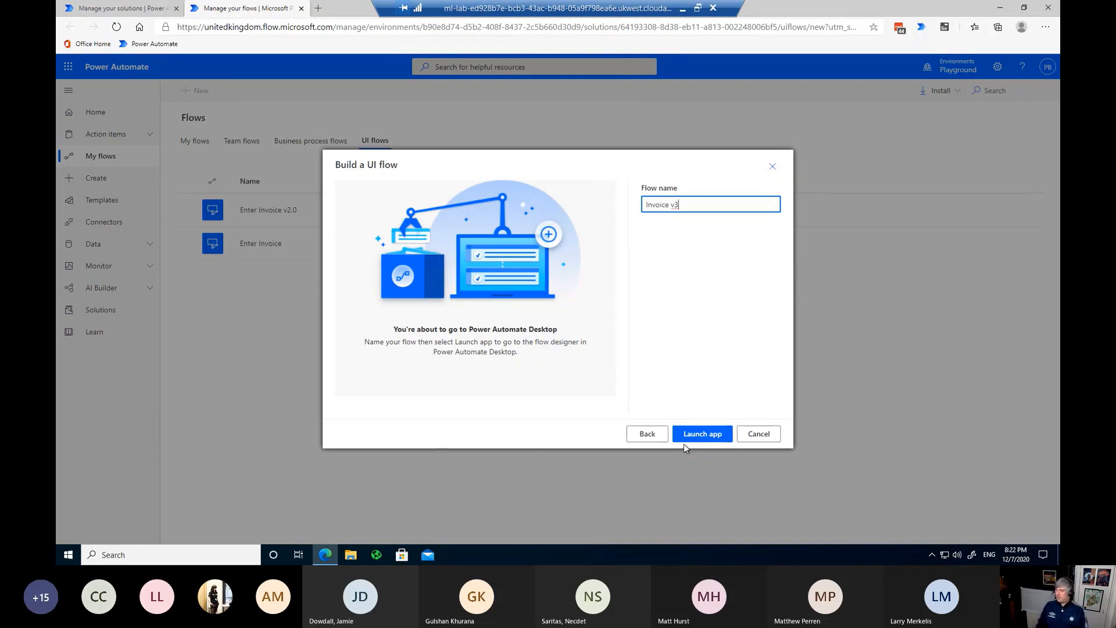
pyautogui.click(687, 437)
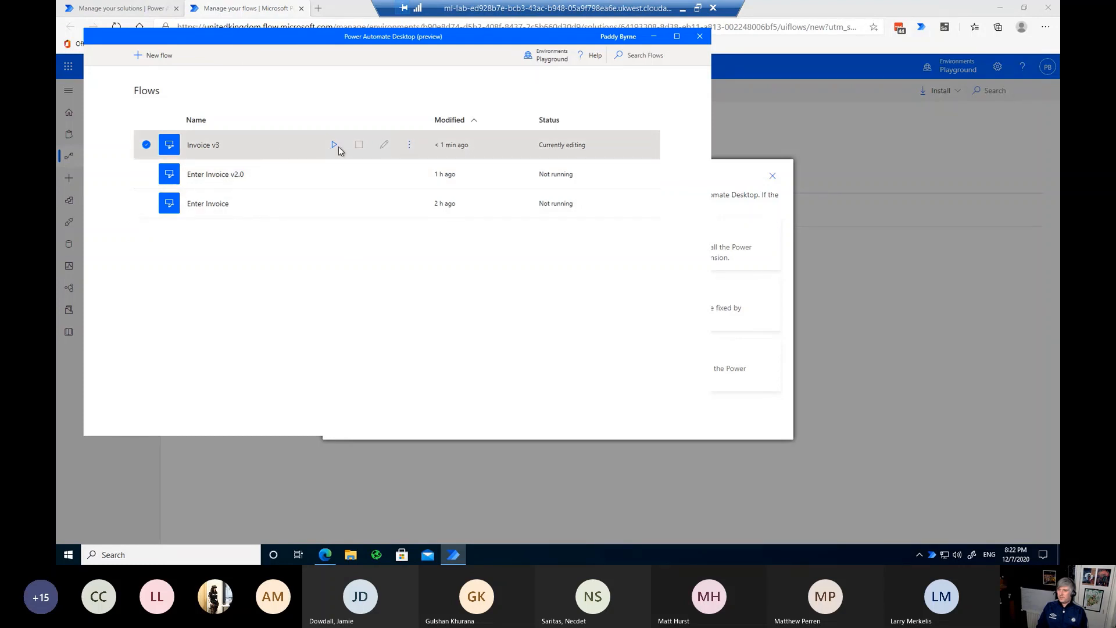
# Step: Open Invoice v3 in the designer and drop a Run application action in as step 1
pyautogui.click(383, 145)
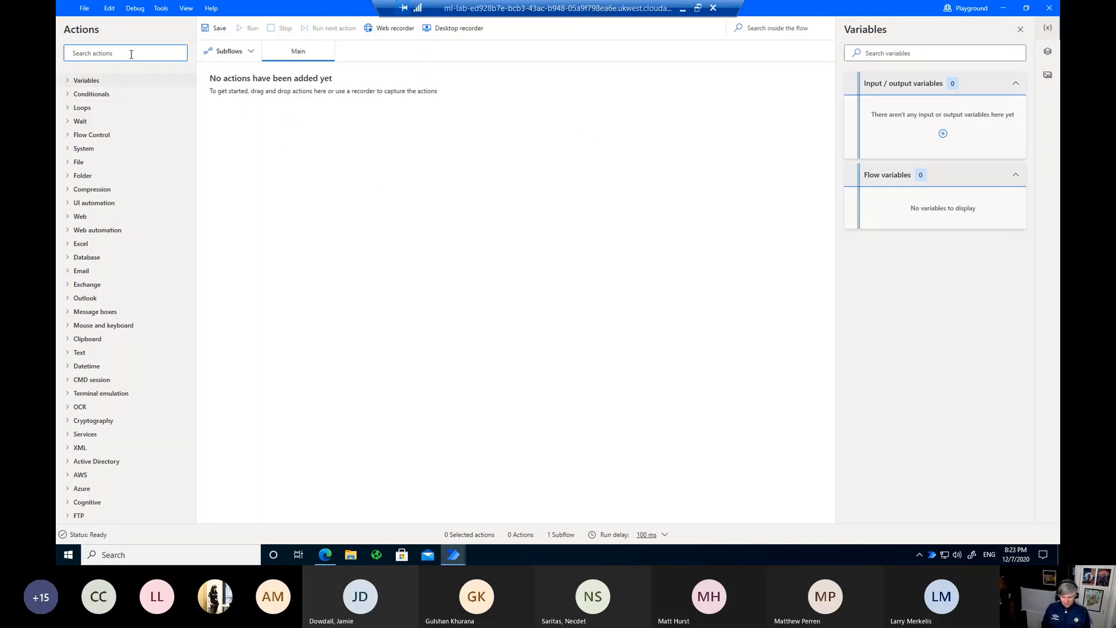
pyautogui.write('r')
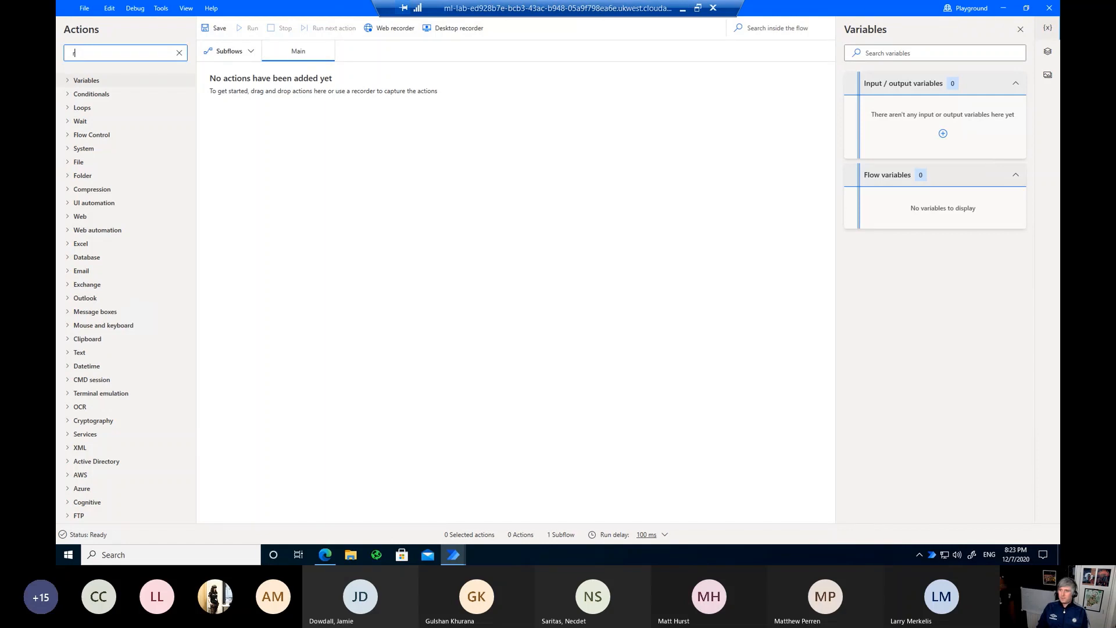
pyautogui.write('un')
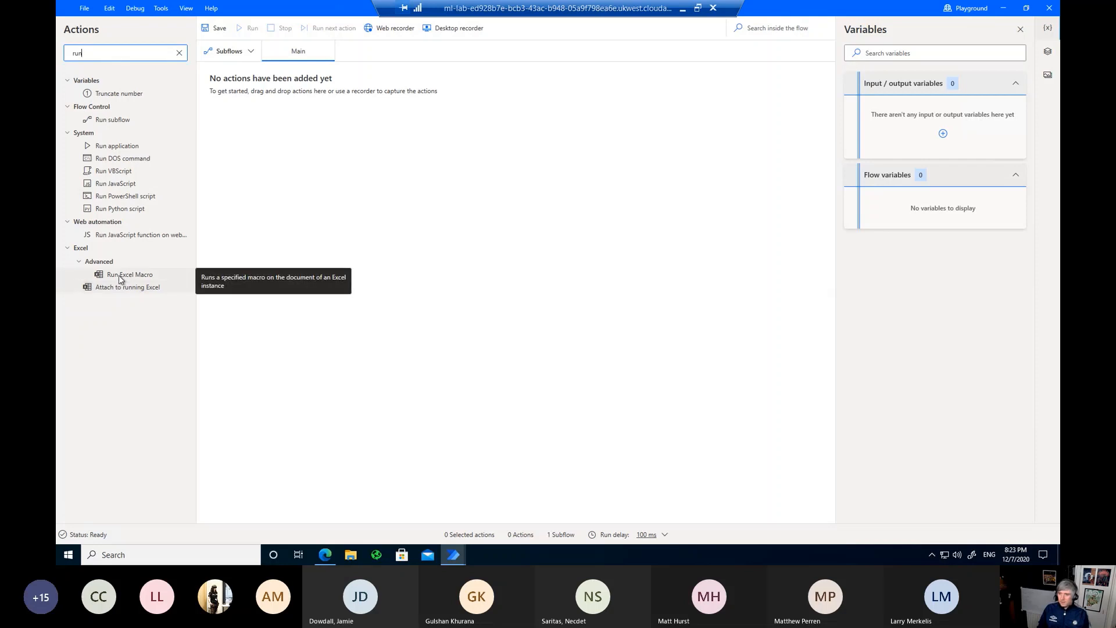
pyautogui.click(113, 150)
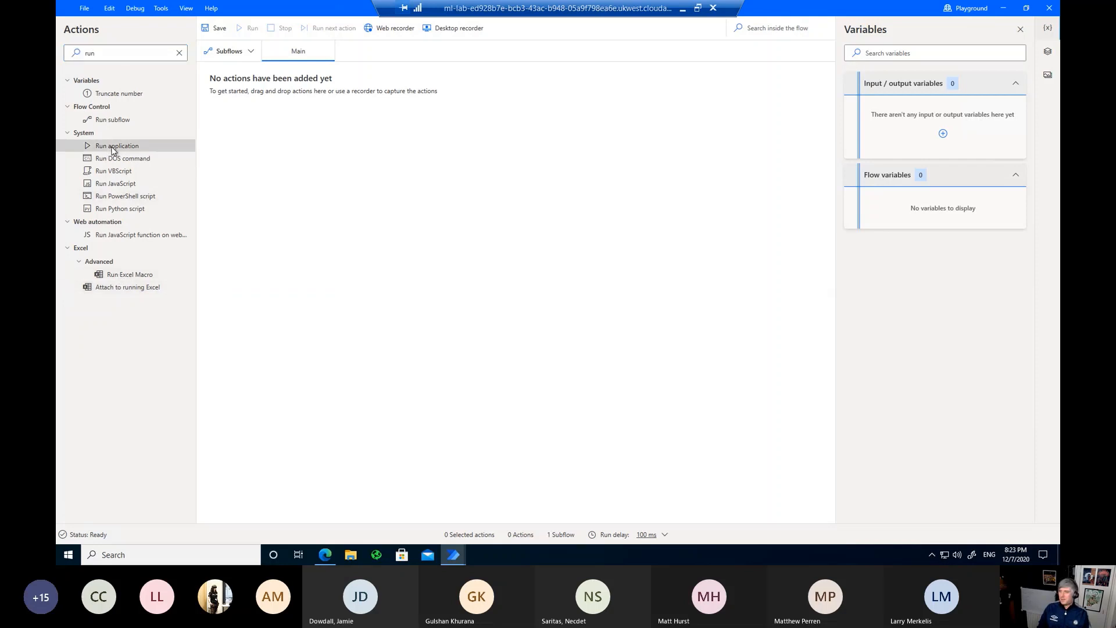
pyautogui.moveTo(114, 150); pyautogui.dragTo(377, 110)
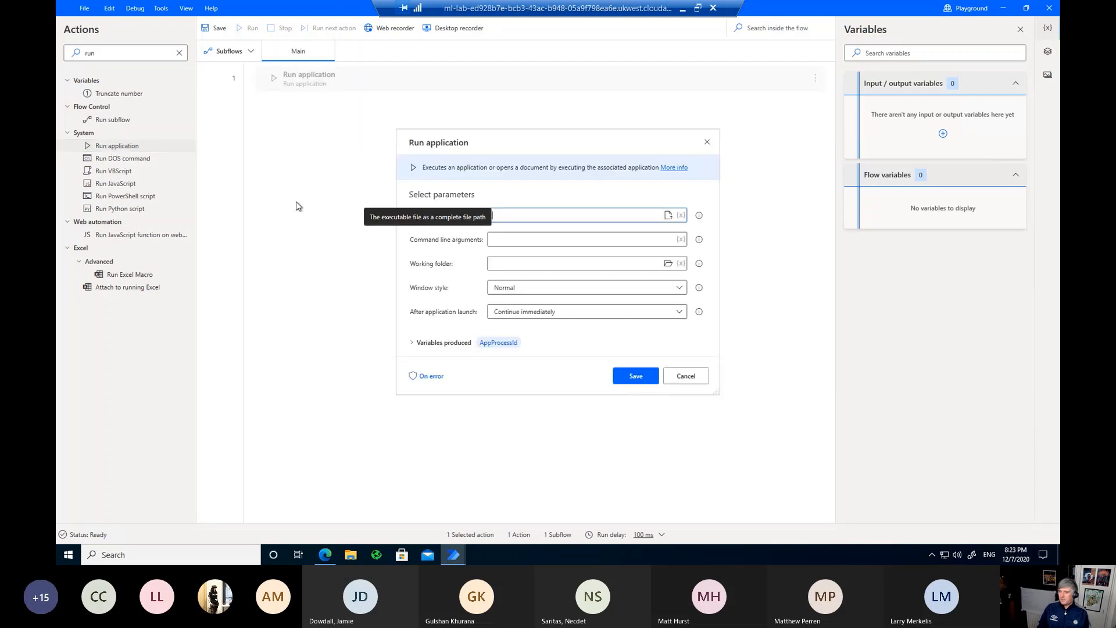
# Step: Look up the Contoso Invoicing install folder from its shortcut's properties for the Application path
pyautogui.click(667, 215)
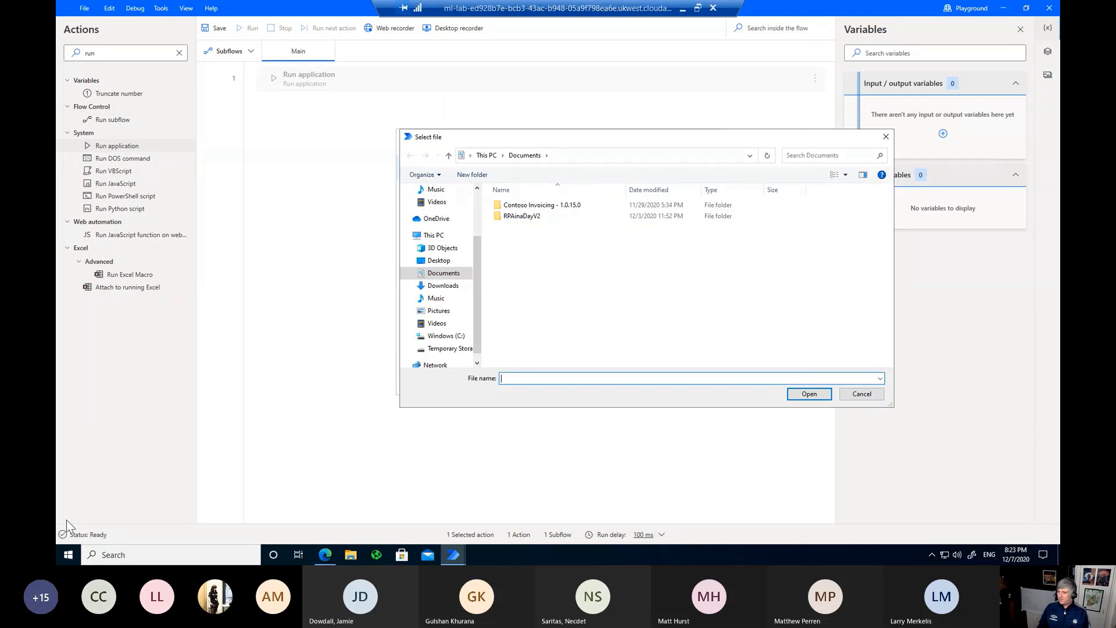
pyautogui.click(72, 554)
pyautogui.write('conto')
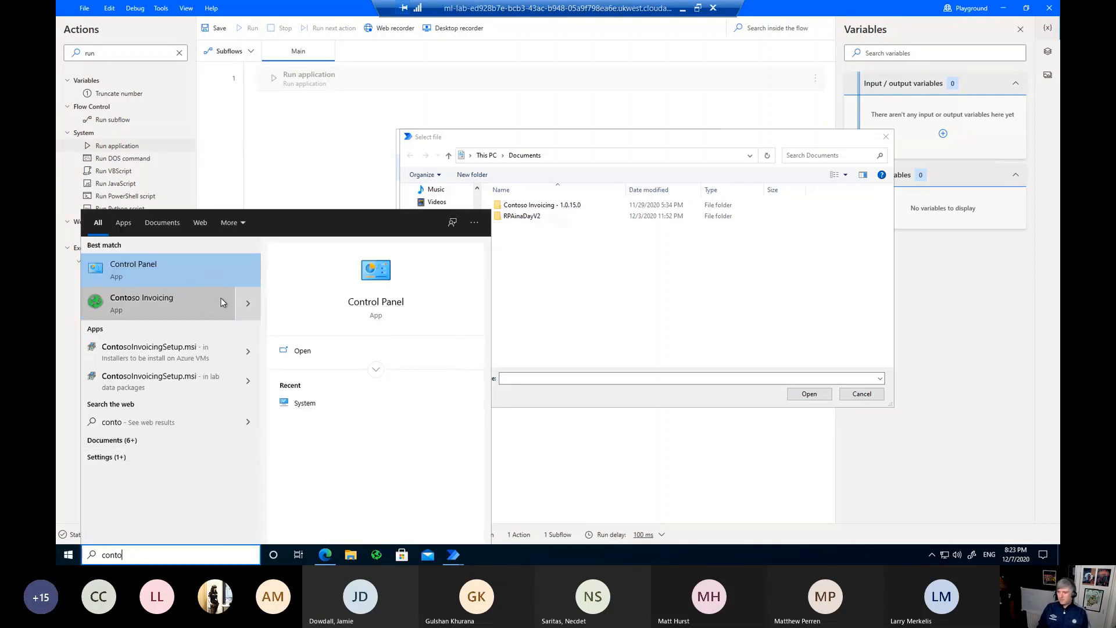
pyautogui.rightClick(219, 308)
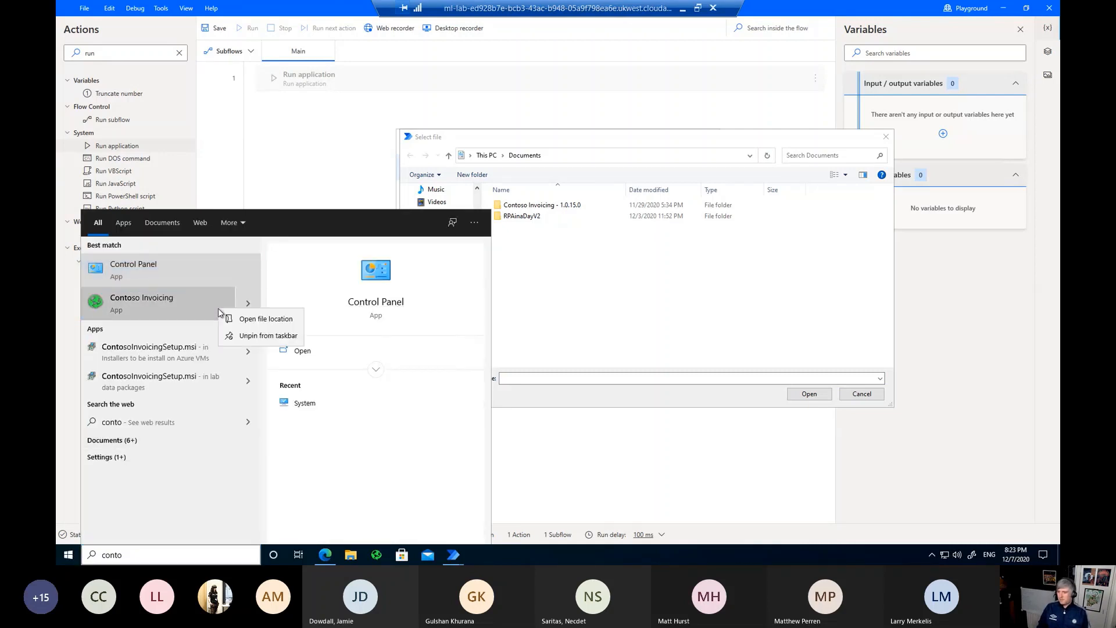
pyautogui.click(265, 320)
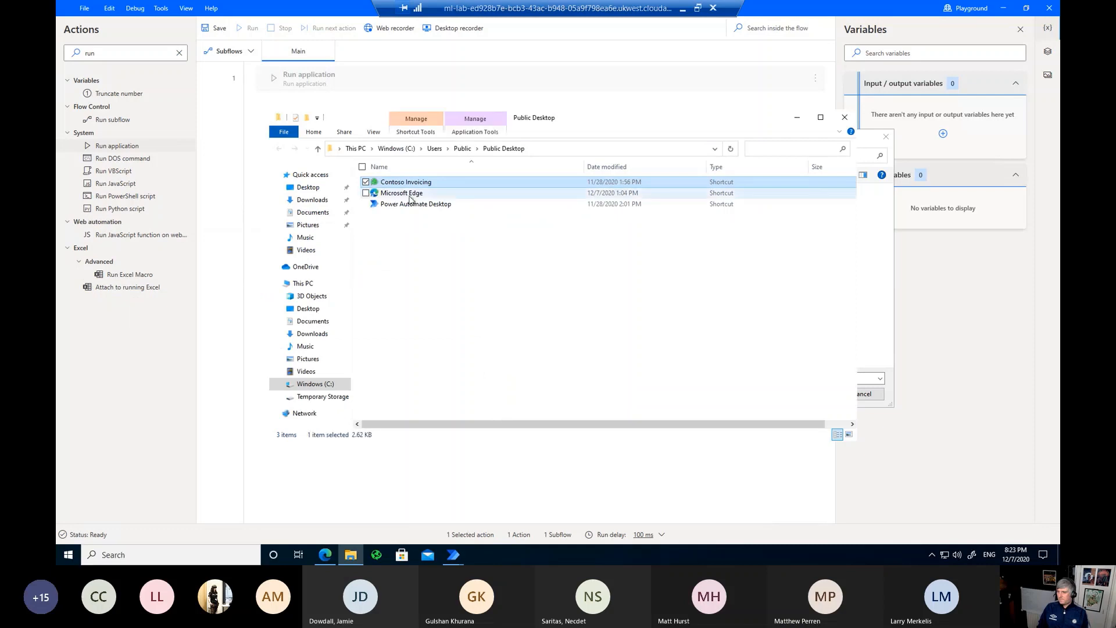
pyautogui.rightClick(428, 186)
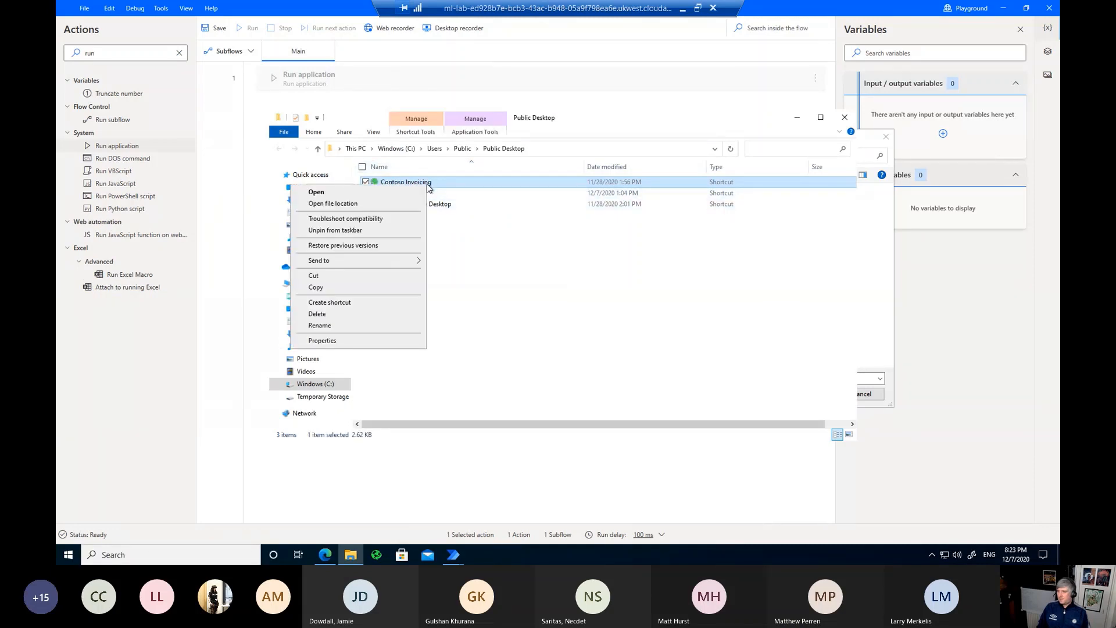
pyautogui.click(361, 341)
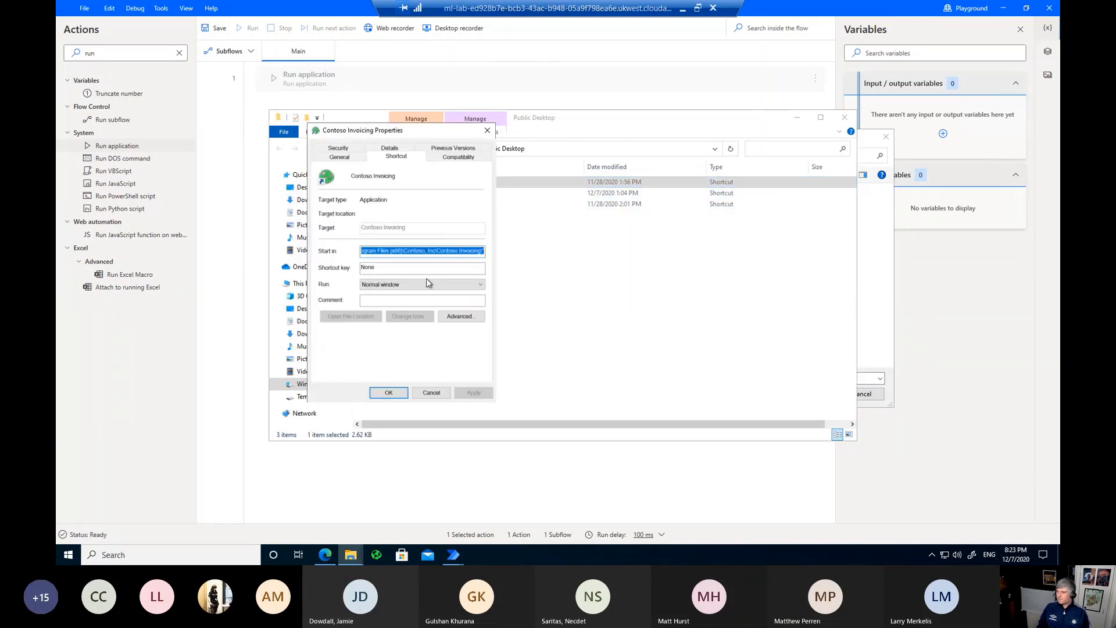
pyautogui.click(877, 262)
# Step: Navigate the file picker to the pasted Contoso Invoicing program folder path
pyautogui.click(557, 156)
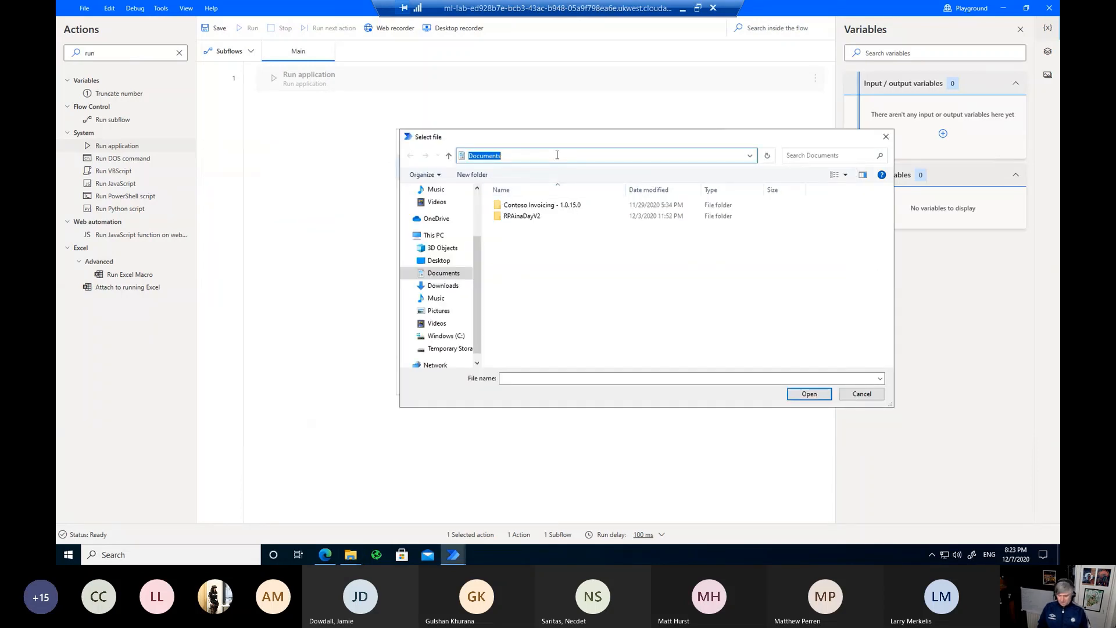
pyautogui.write('"C:\\Program Files (x86)\\Contoso, Inc\\Contoso Invoicing\\"')
pyautogui.hotkey('ctrl', 'a')
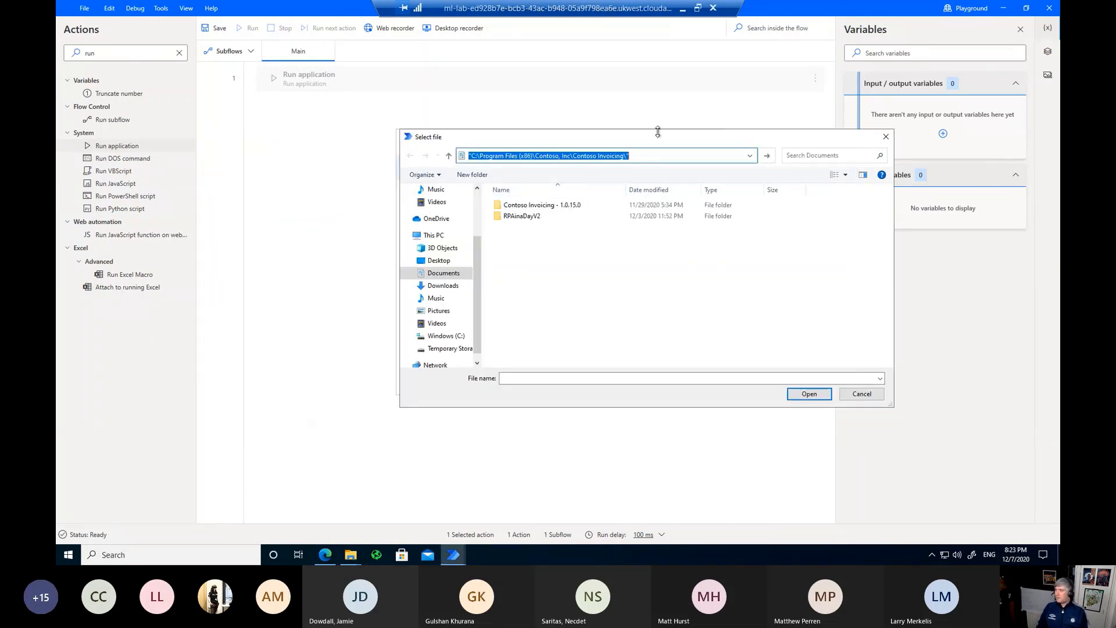
pyautogui.click(655, 157)
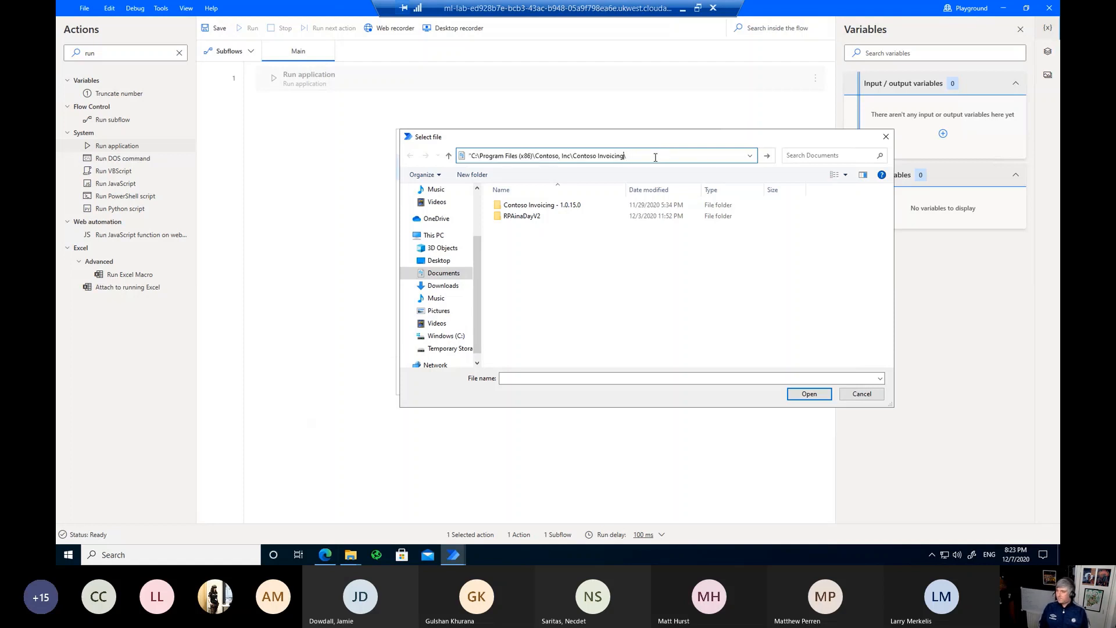
pyautogui.press('Return')
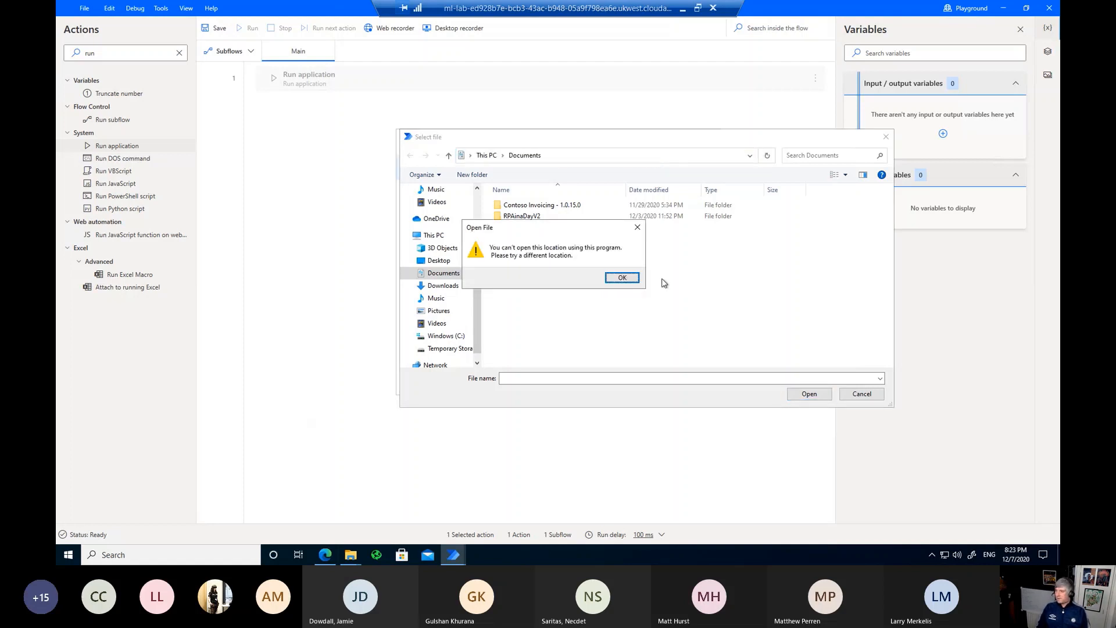
pyautogui.click(621, 277)
pyautogui.click(589, 155)
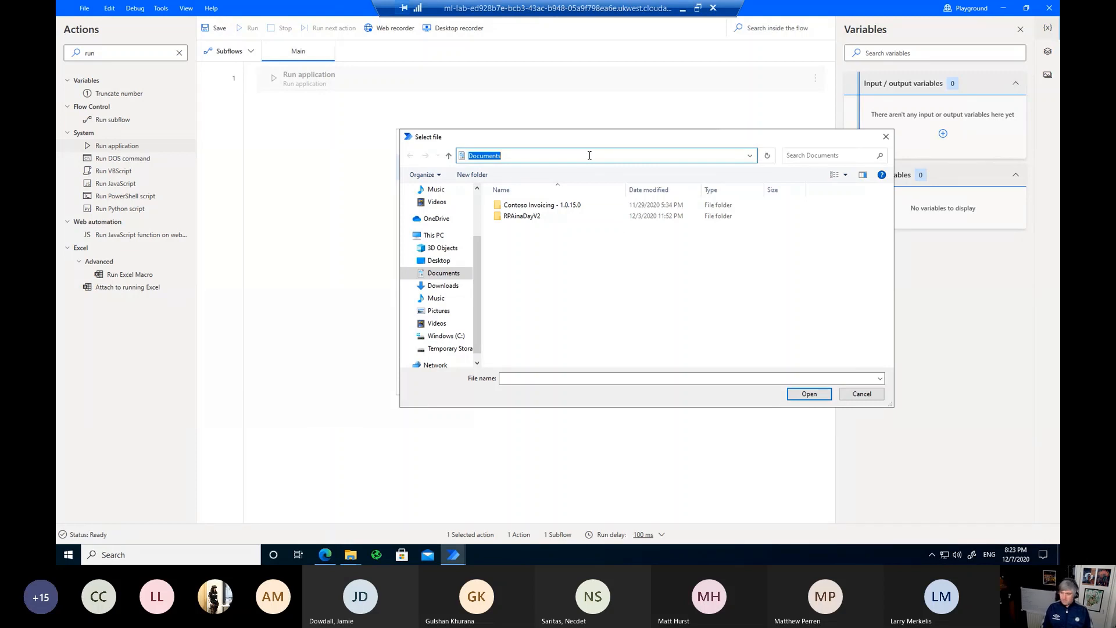
pyautogui.write('"C:\\Program Files (x86)\\Contoso, Inc\\Contoso Invoicing\\')
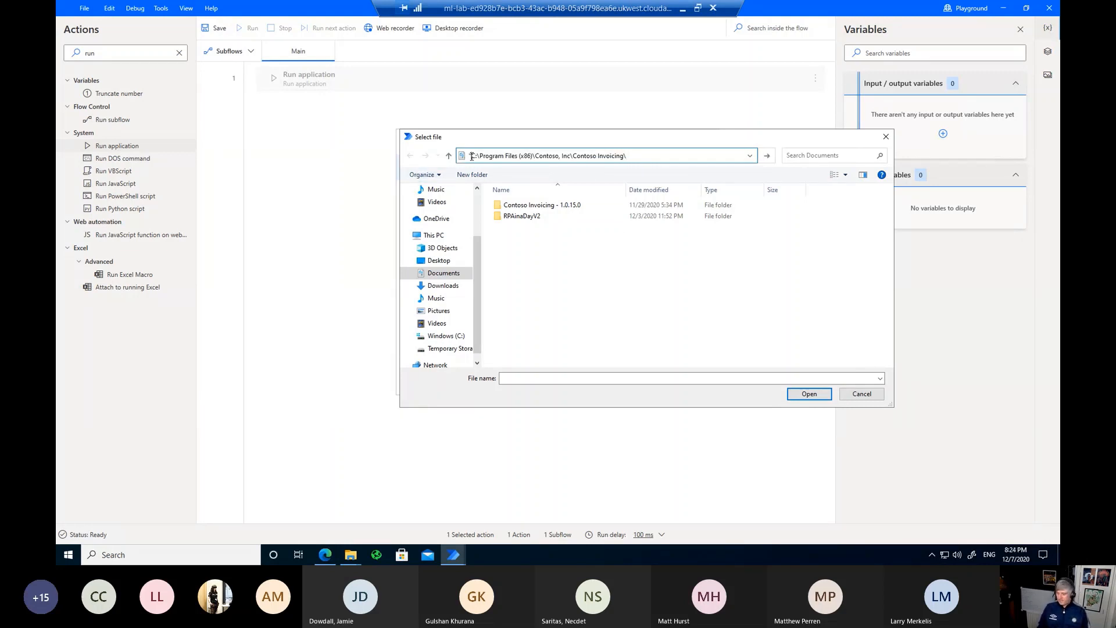
pyautogui.press('Return')
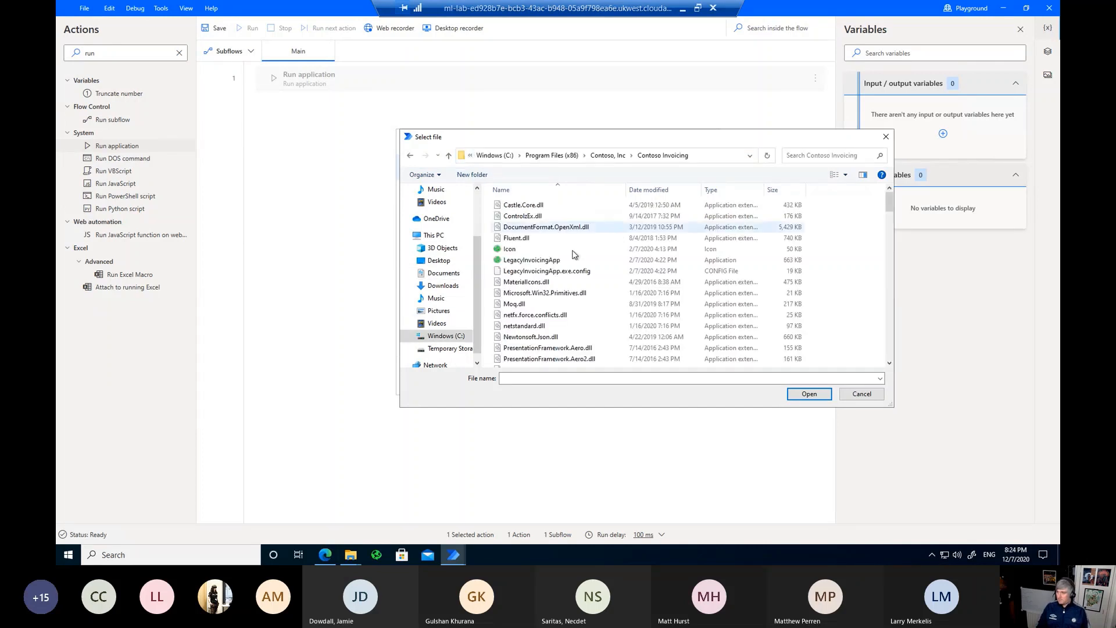
# Step: Choose LegacyInvoicingApp.exe, keep 'Continue immediately' after launch, and save the Run application step
pyautogui.doubleClick(541, 262)
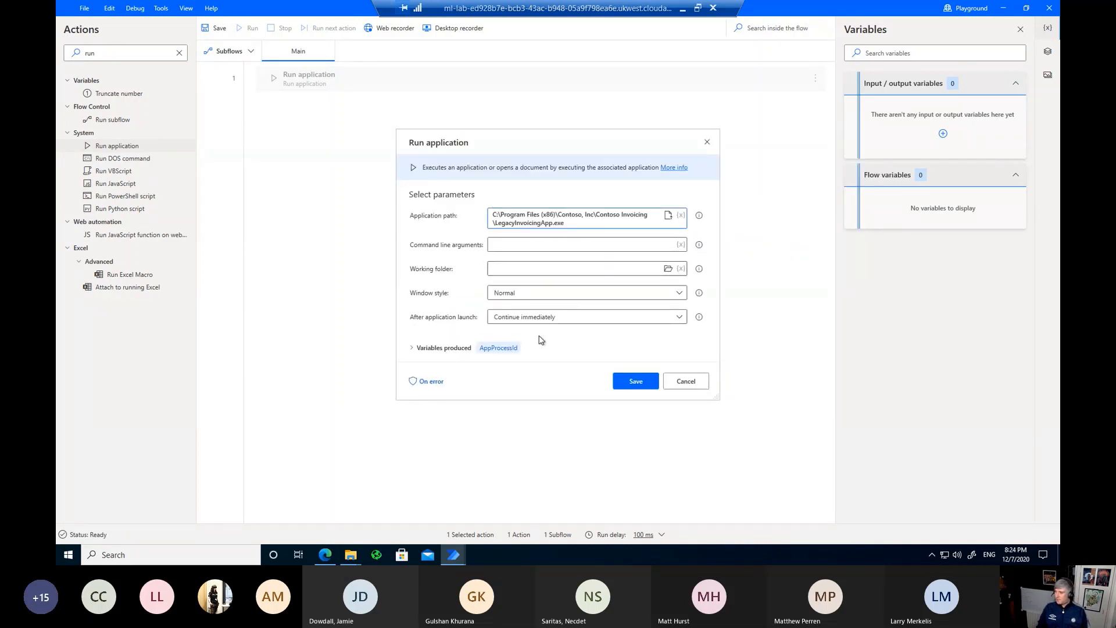
pyautogui.click(684, 319)
pyautogui.click(684, 319)
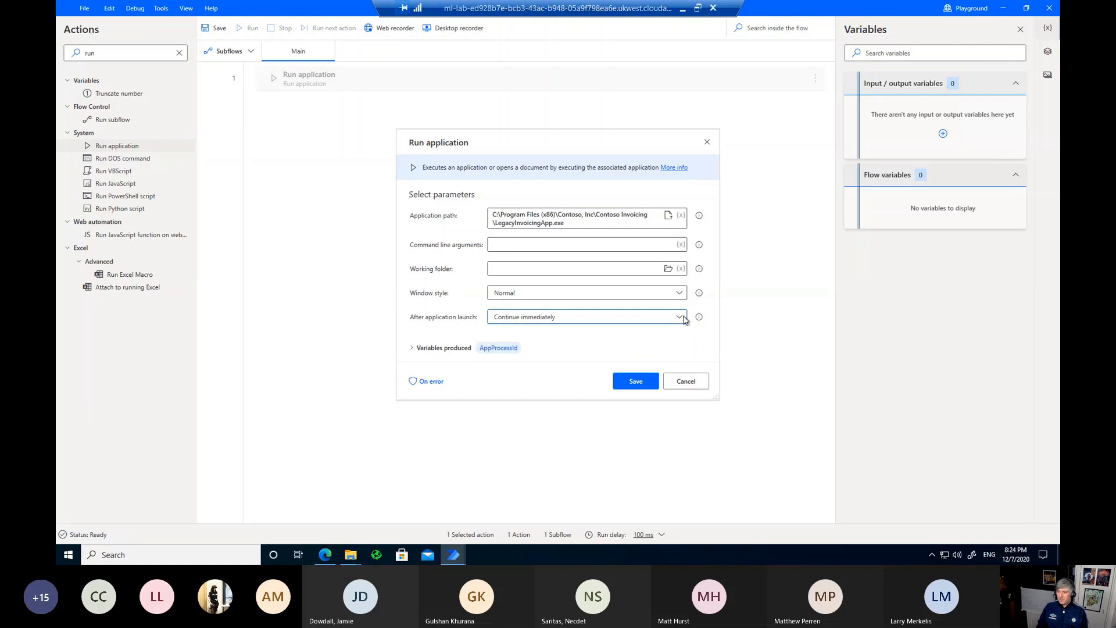
pyautogui.click(638, 385)
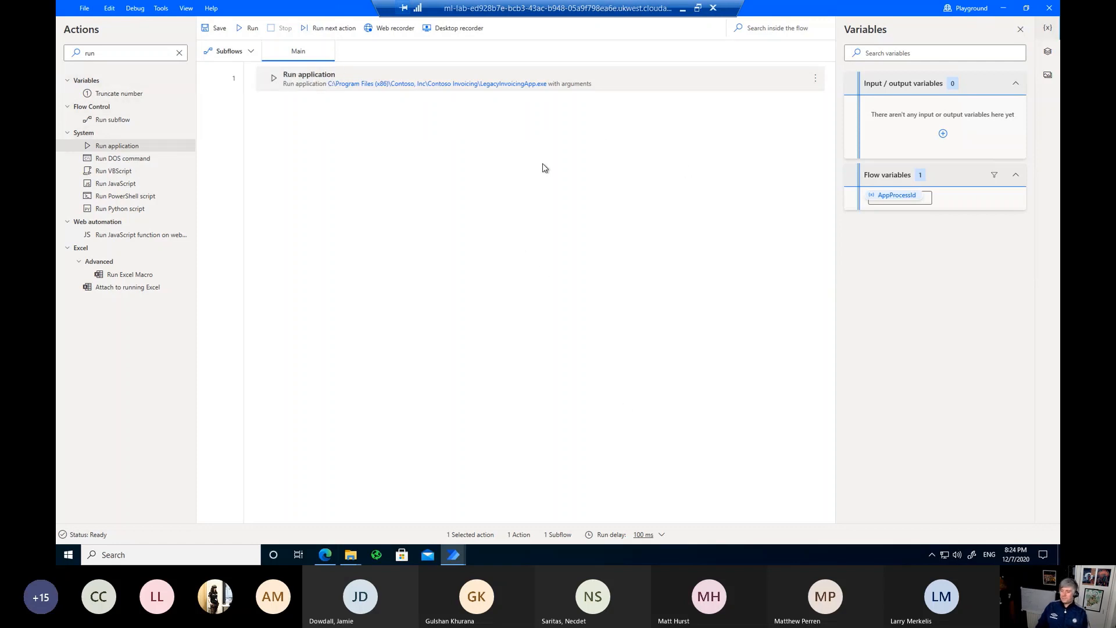
# Step: Add a 3-second Wait as step 2, then launch Contoso Invoicing
pyautogui.doubleClick(112, 52)
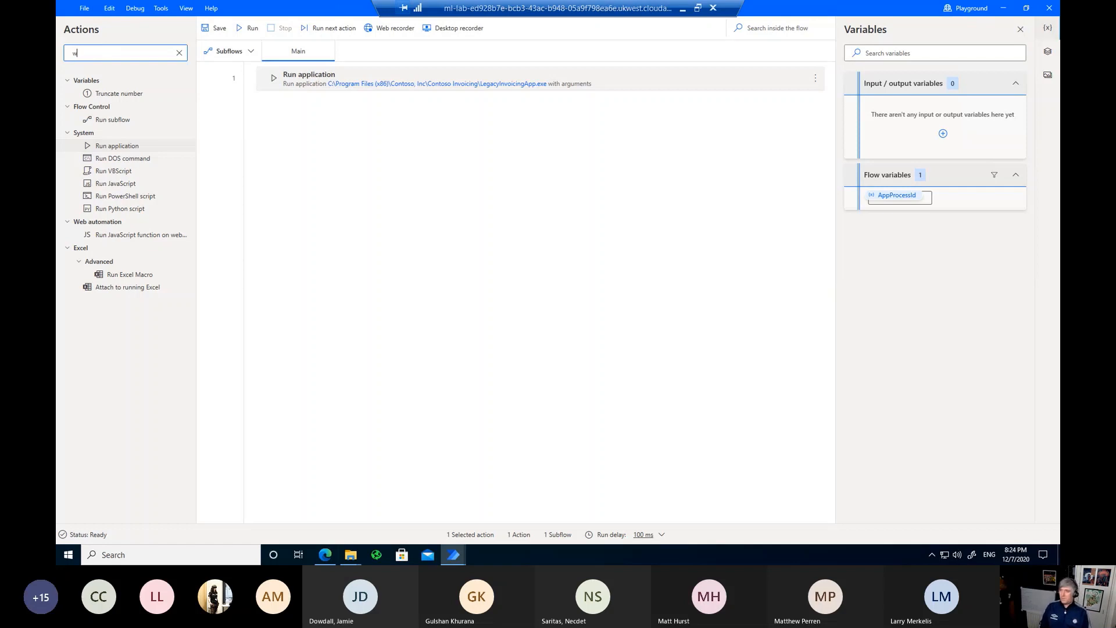
pyautogui.write('ait')
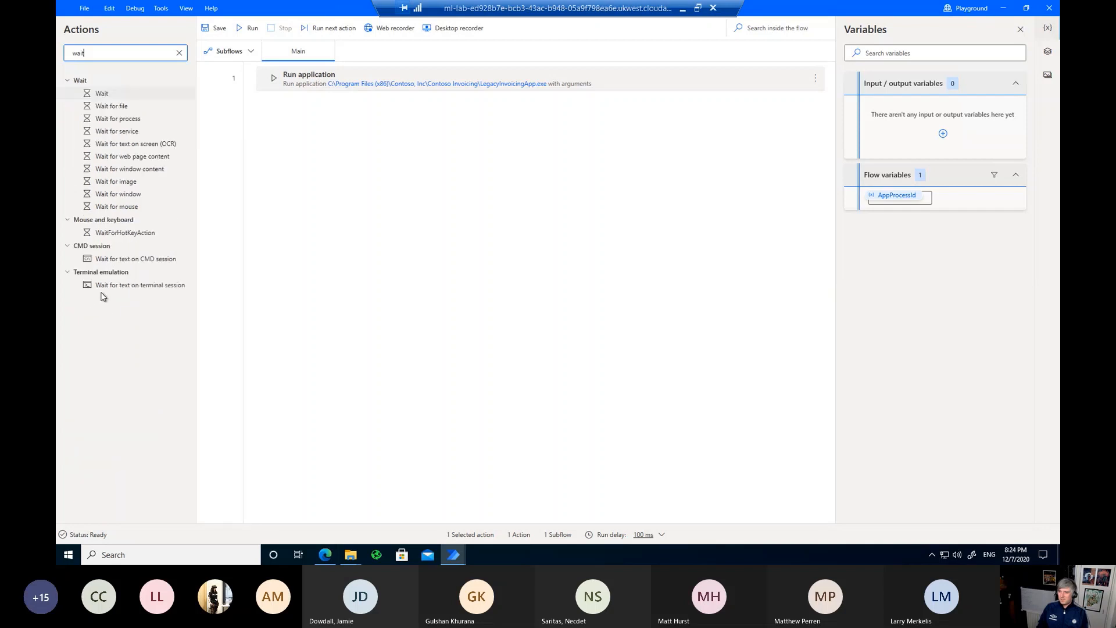
pyautogui.click(103, 94)
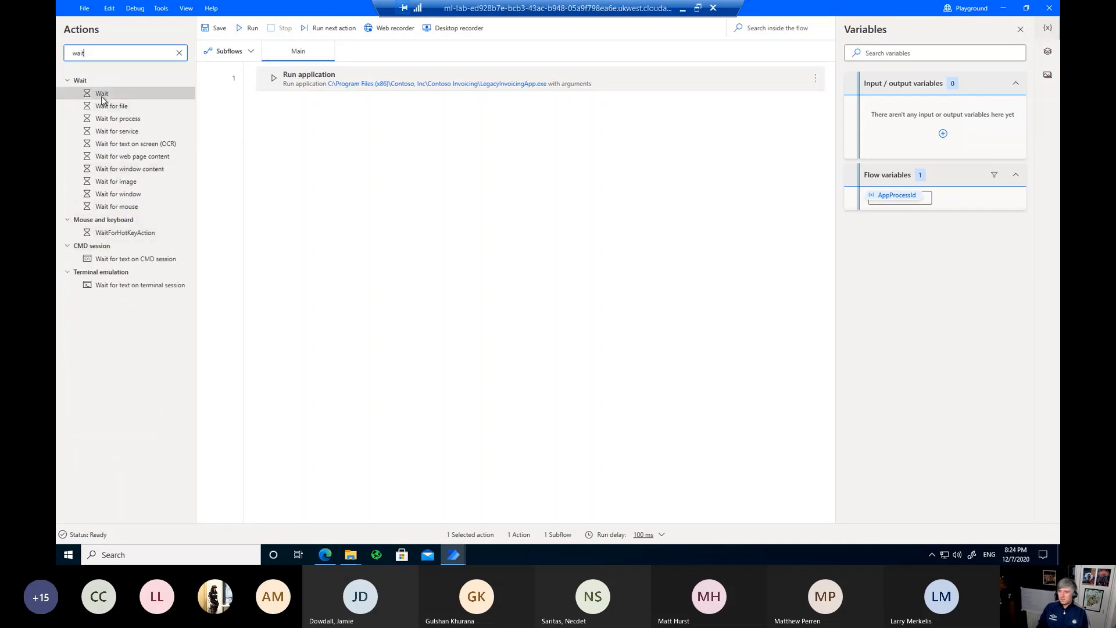
pyautogui.doubleClick(105, 98)
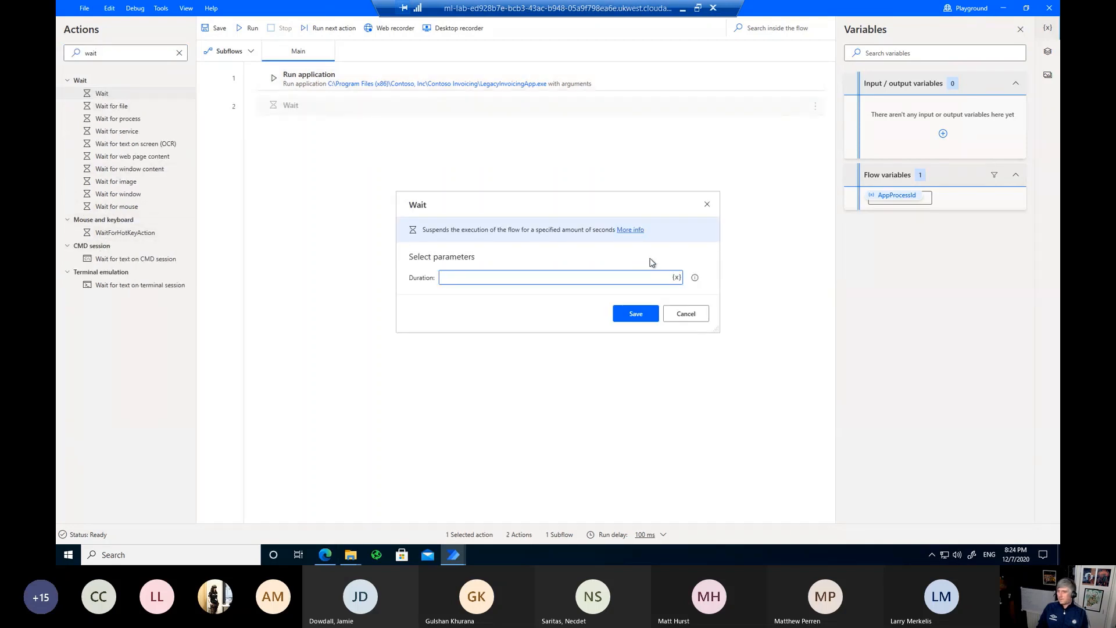
pyautogui.write('3')
pyautogui.click(636, 317)
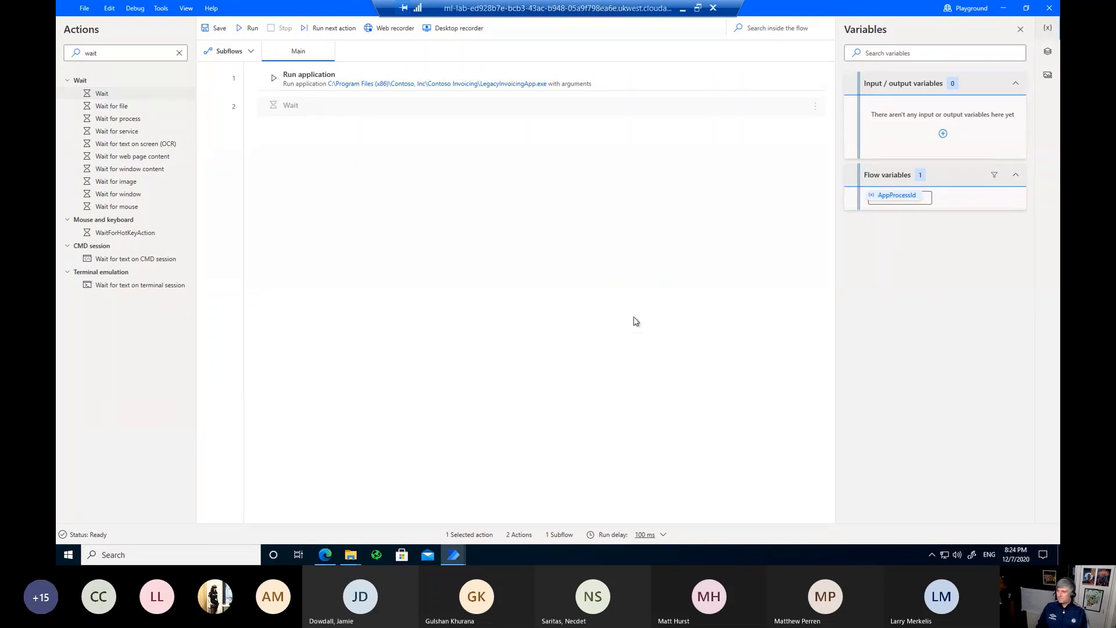
pyautogui.click(179, 53)
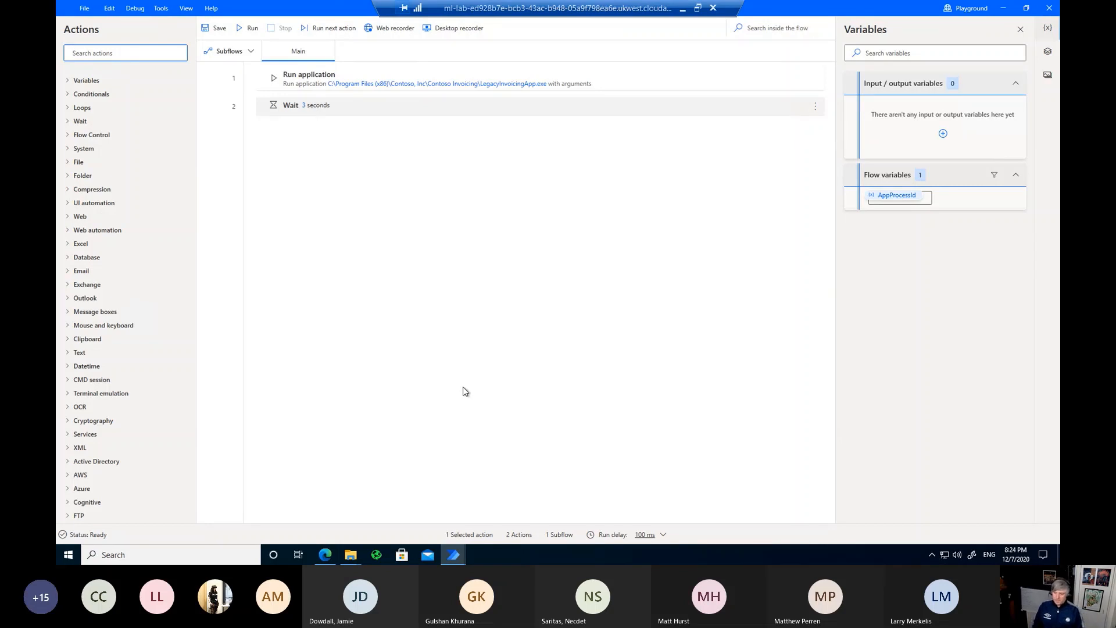
pyautogui.click(377, 555)
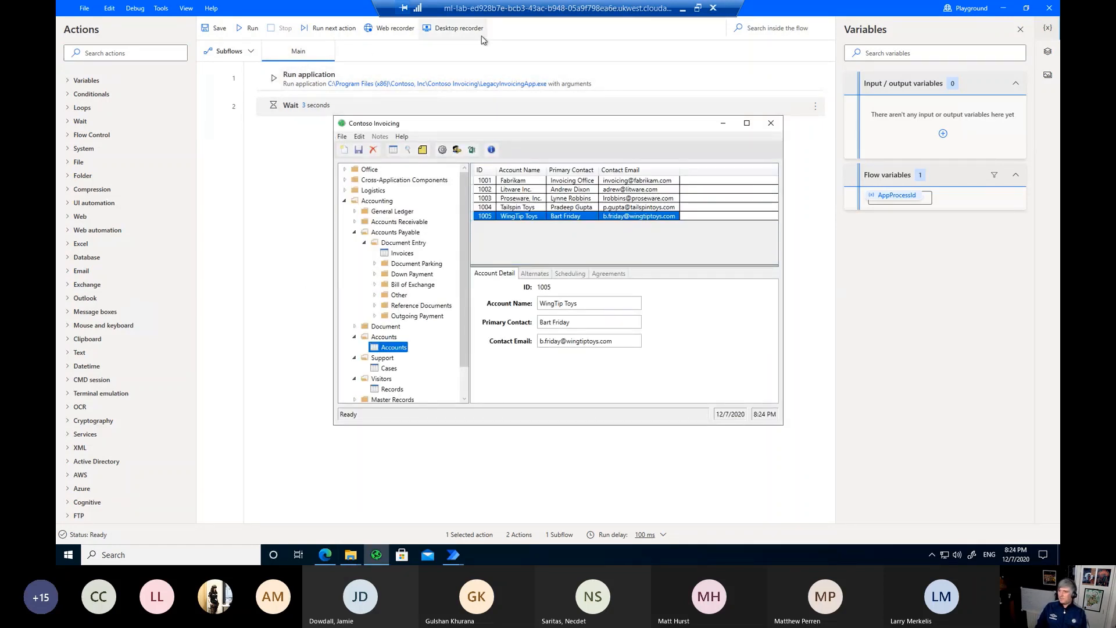
# Step: Open the Desktop recorder and position it beside the Contoso Invoicing window
pyautogui.click(460, 29)
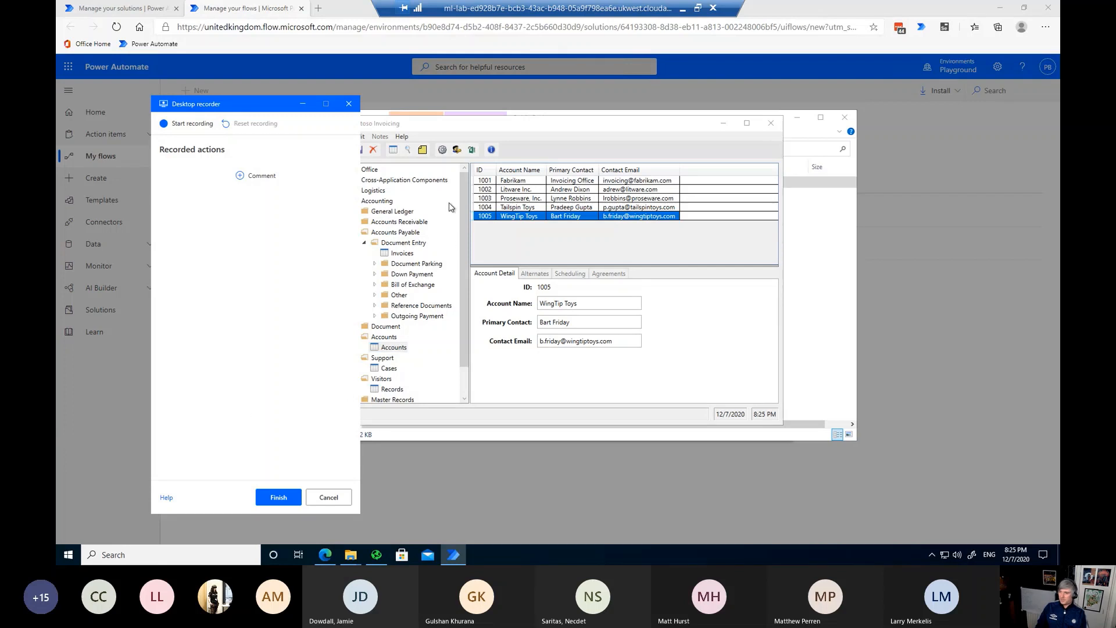
pyautogui.click(545, 127)
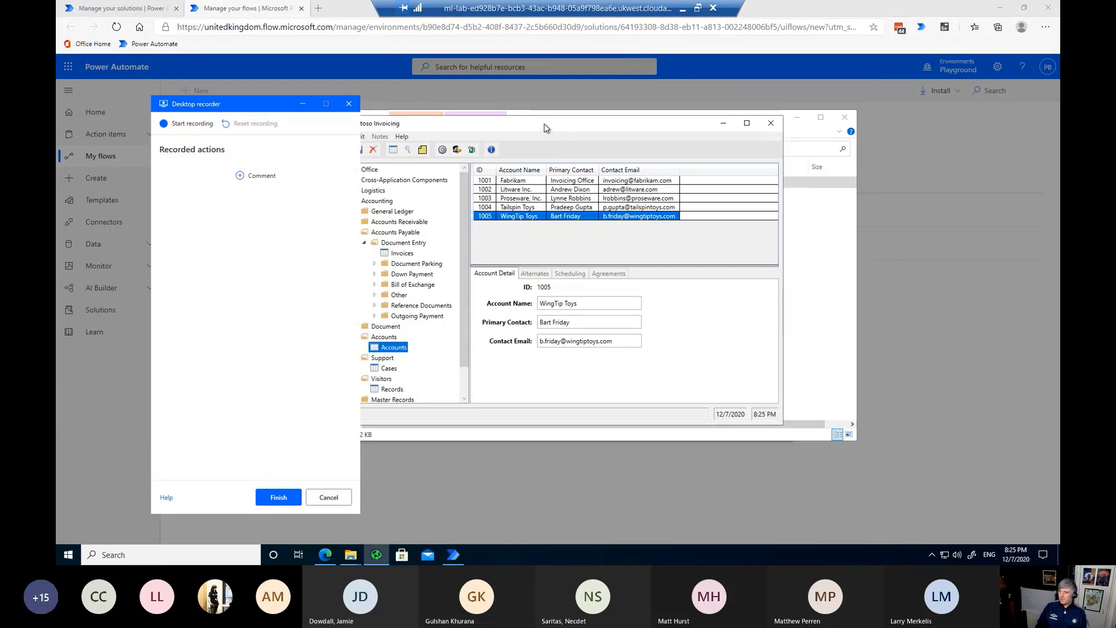
pyautogui.moveTo(246, 104); pyautogui.dragTo(194, 104)
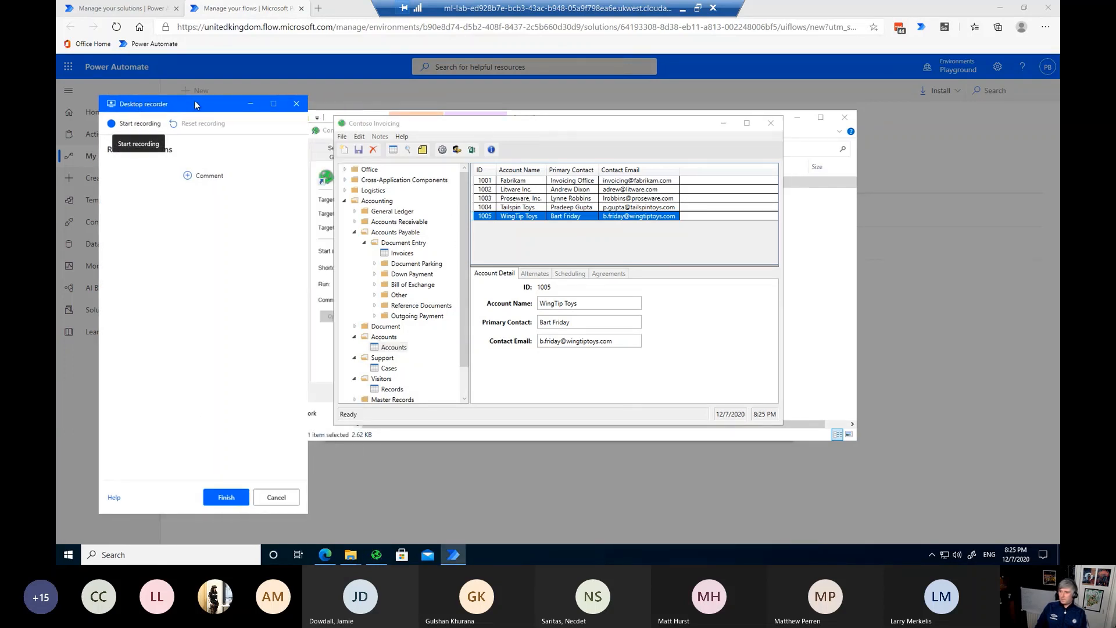
# Step: Start recording and create a new blank invoice from the Invoices list
pyautogui.click(122, 127)
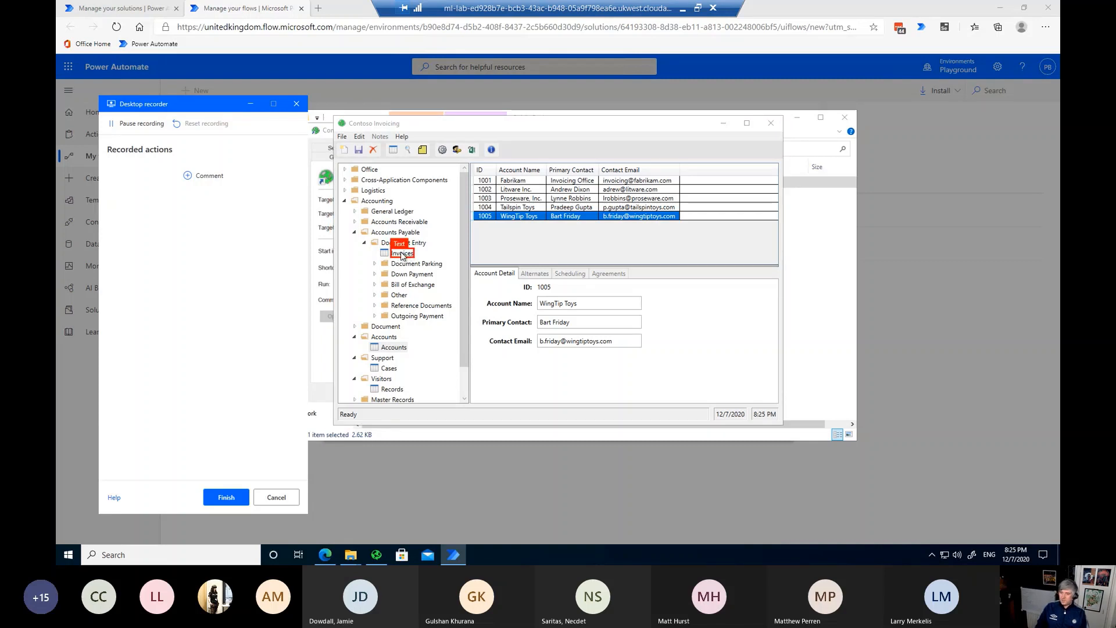
pyautogui.click(401, 254)
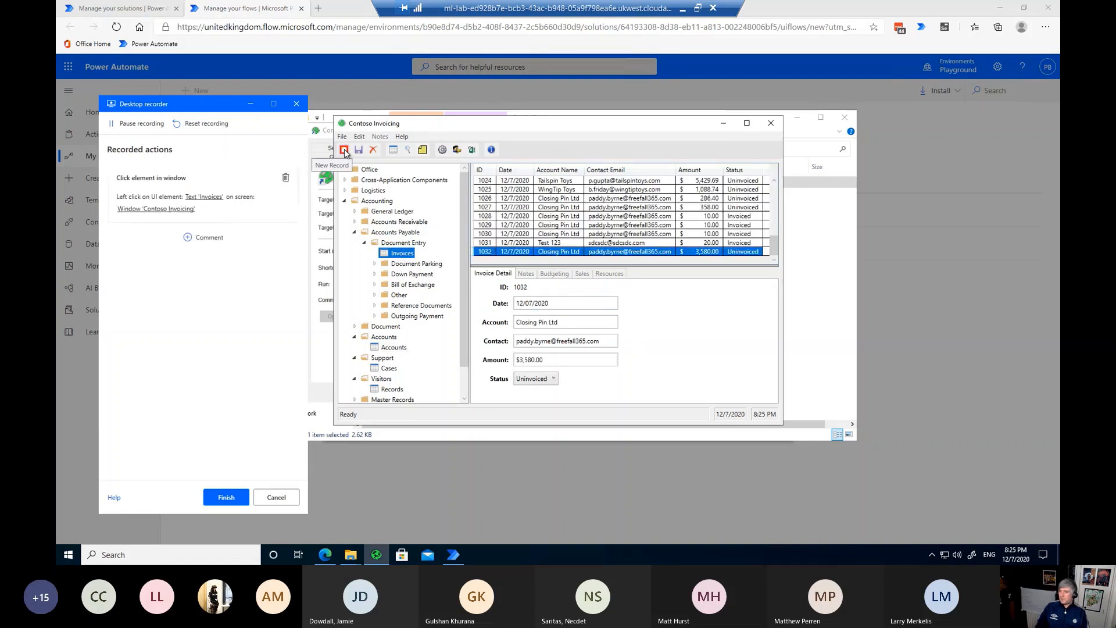
pyautogui.click(344, 150)
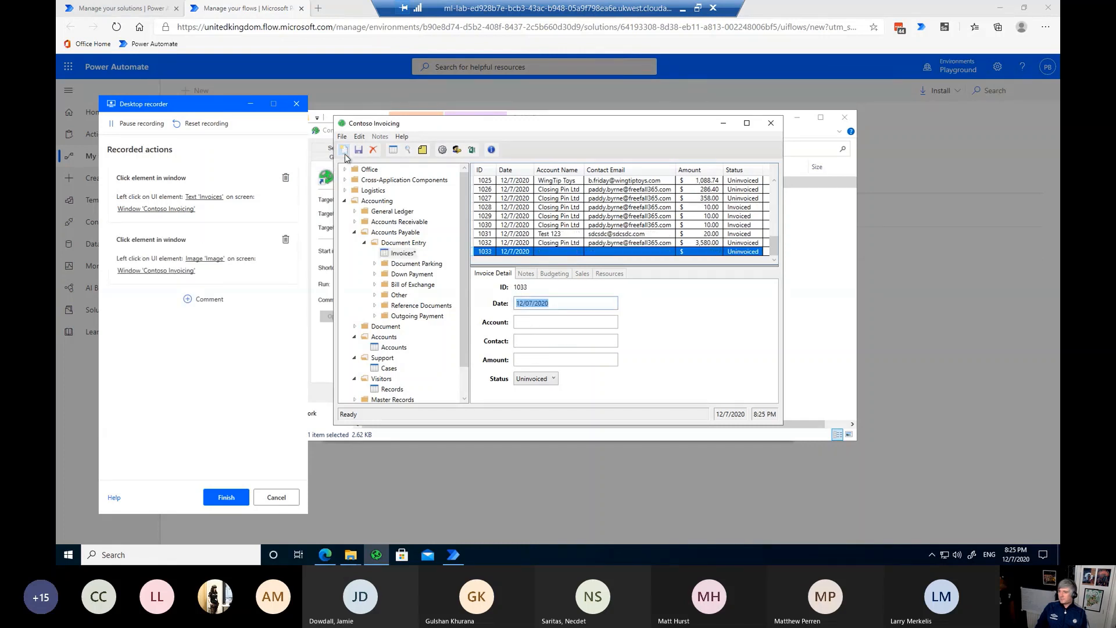
# Step: Enter account Test, a test contact e-mail, amount 10 and status Invoiced
pyautogui.click(541, 322)
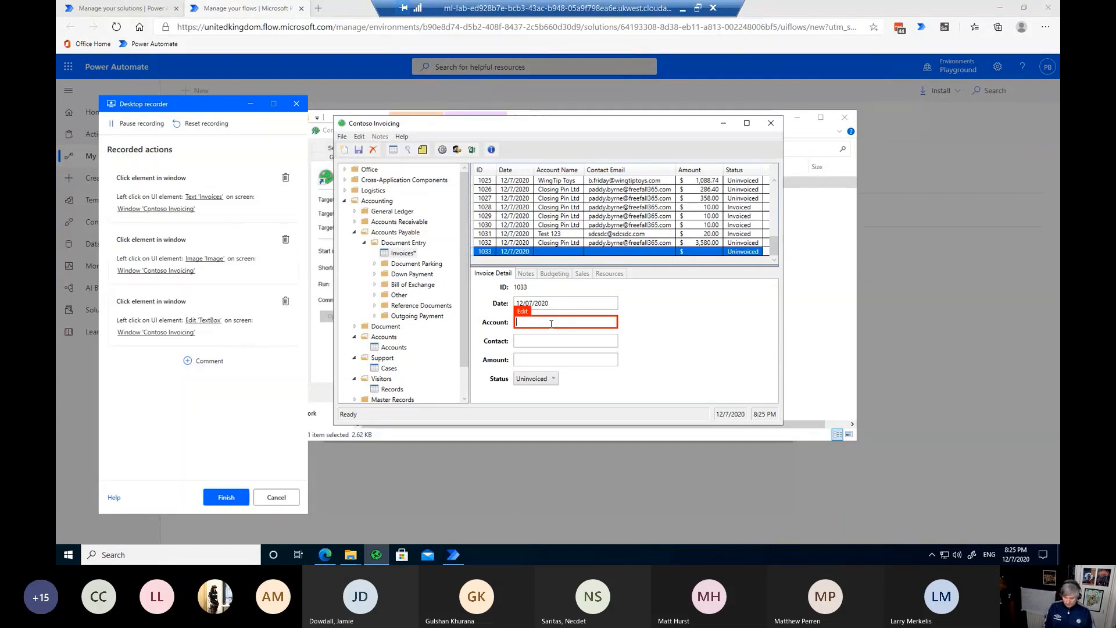
pyautogui.write('Test')
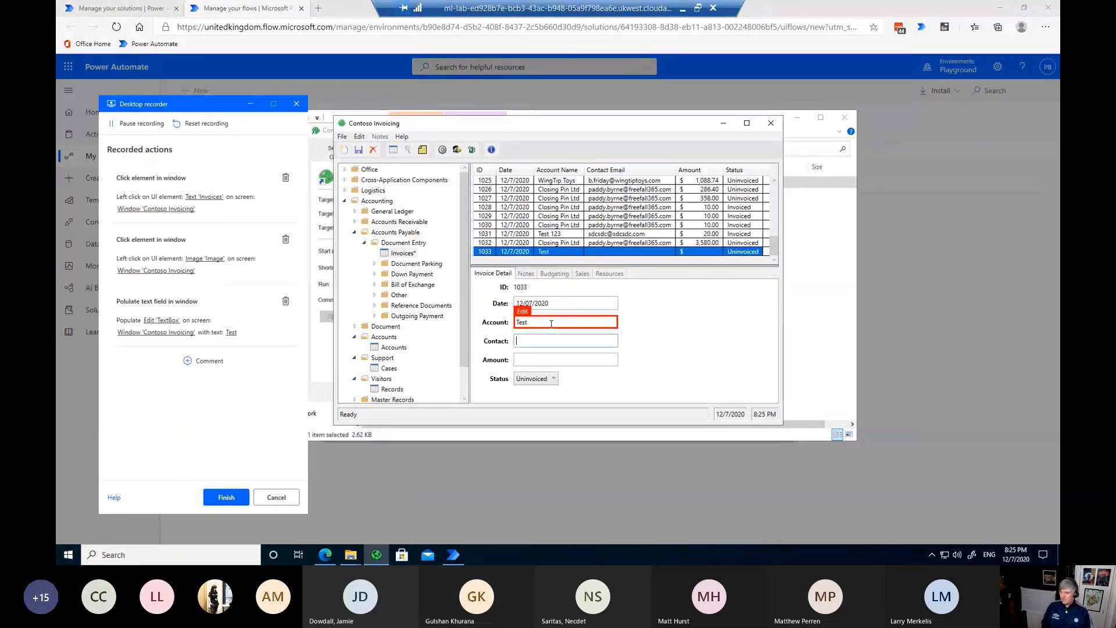
pyautogui.press('Tab')
pyautogui.write('test')
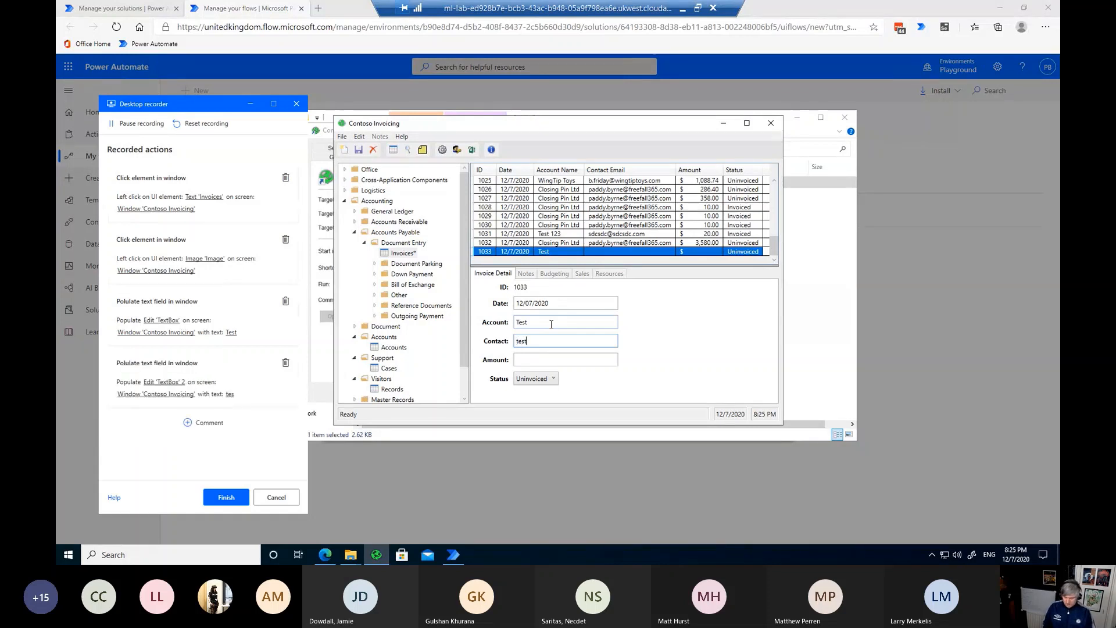
pyautogui.write('@test.com')
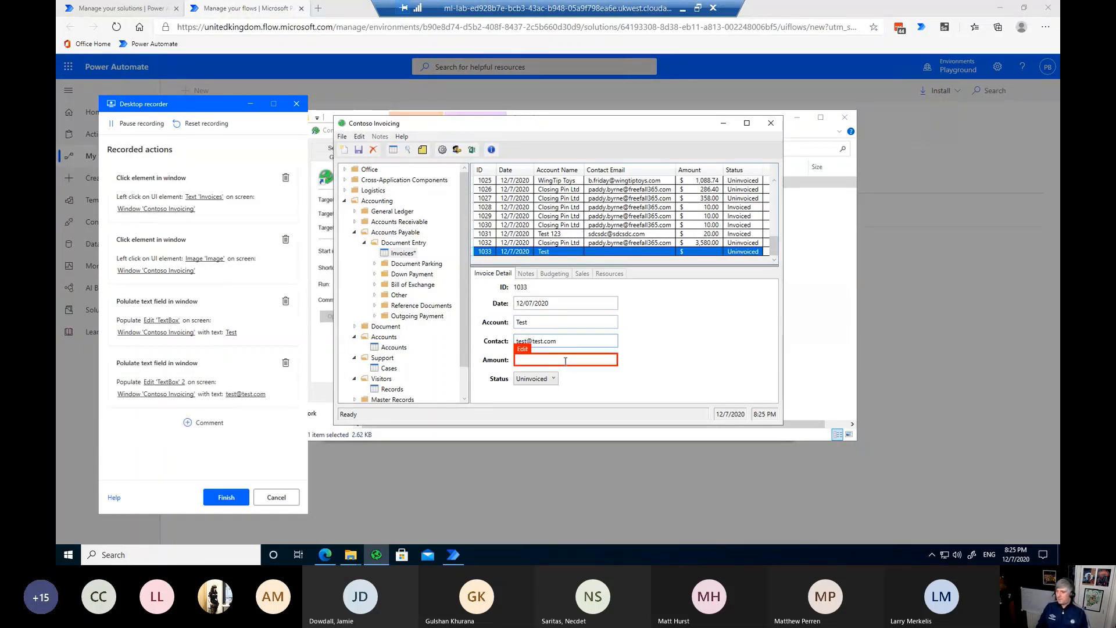
pyautogui.click(565, 361)
pyautogui.write('10')
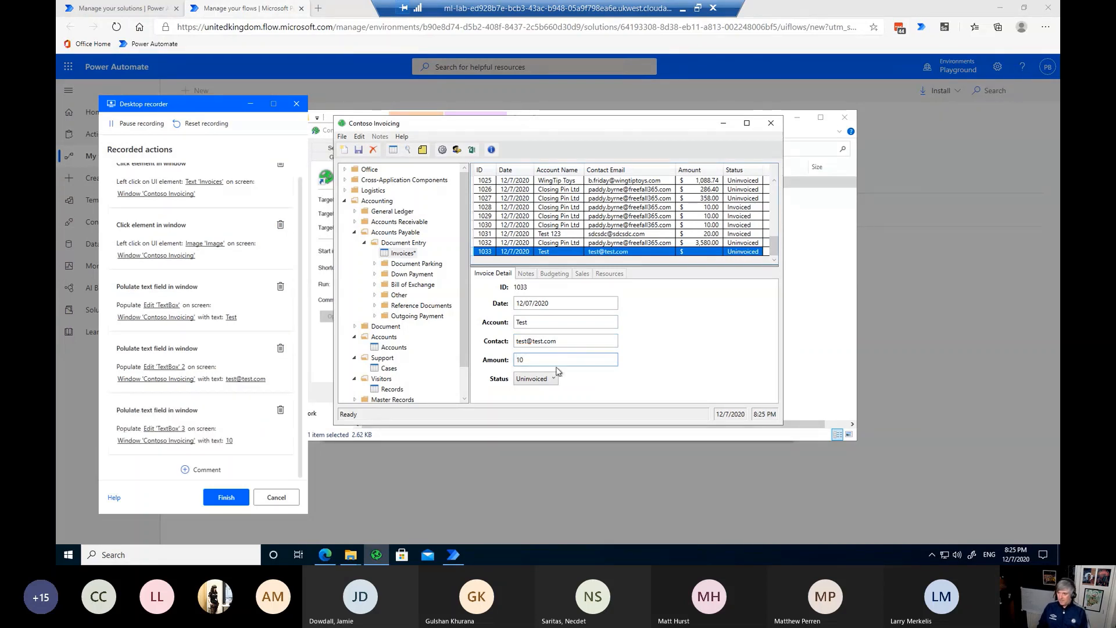
pyautogui.click(550, 379)
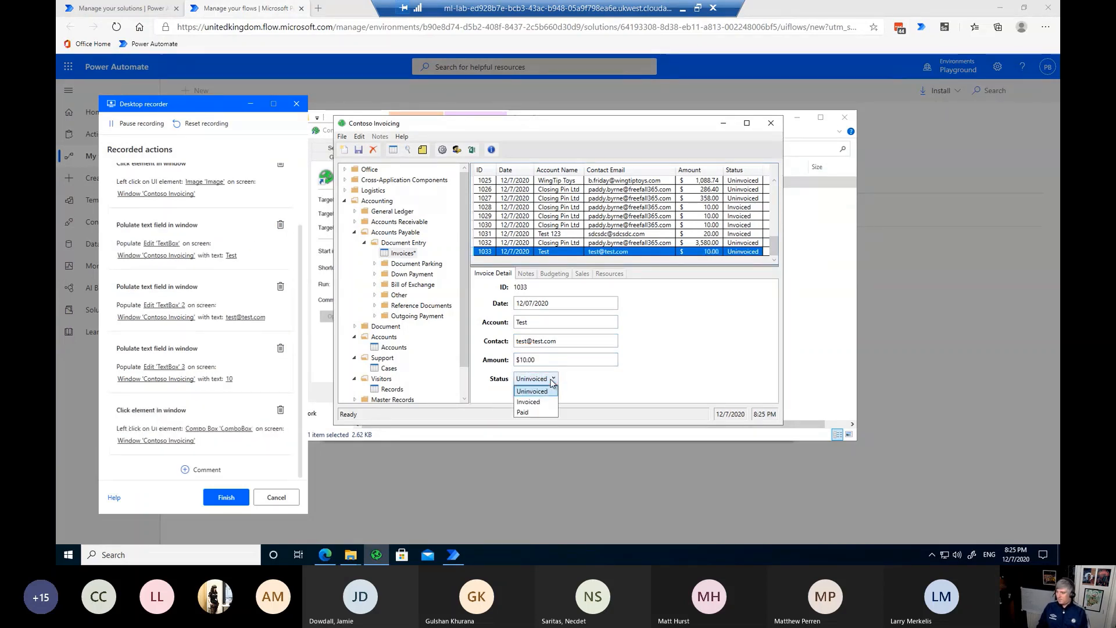
pyautogui.click(536, 402)
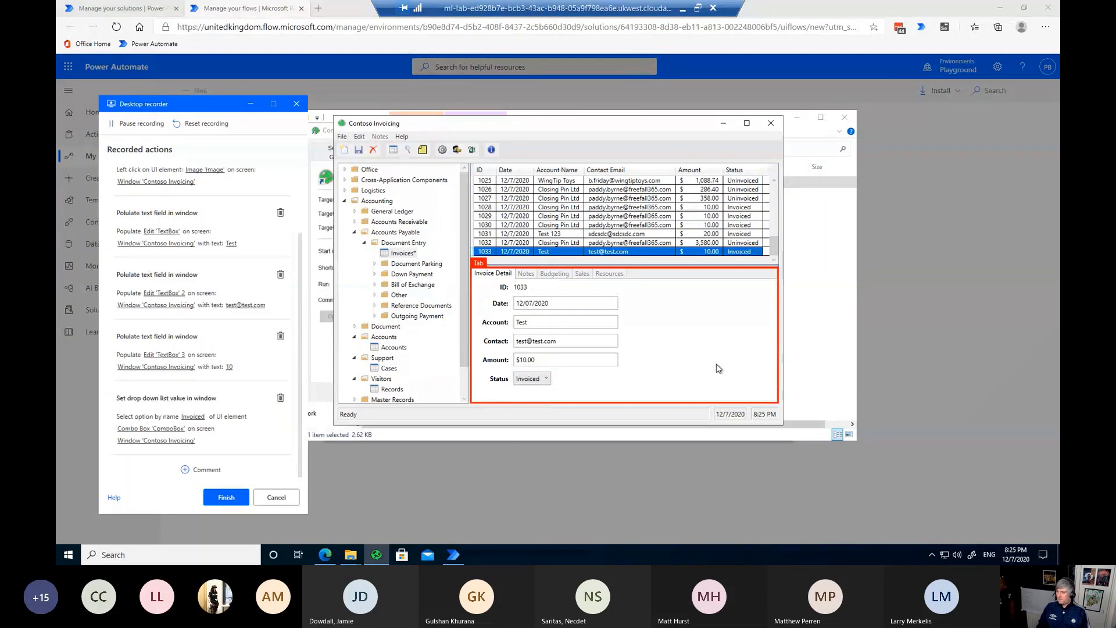
# Step: Save invoice 1033, exit Contoso Invoicing via File > Exit, and finish the recording
pyautogui.click(359, 153)
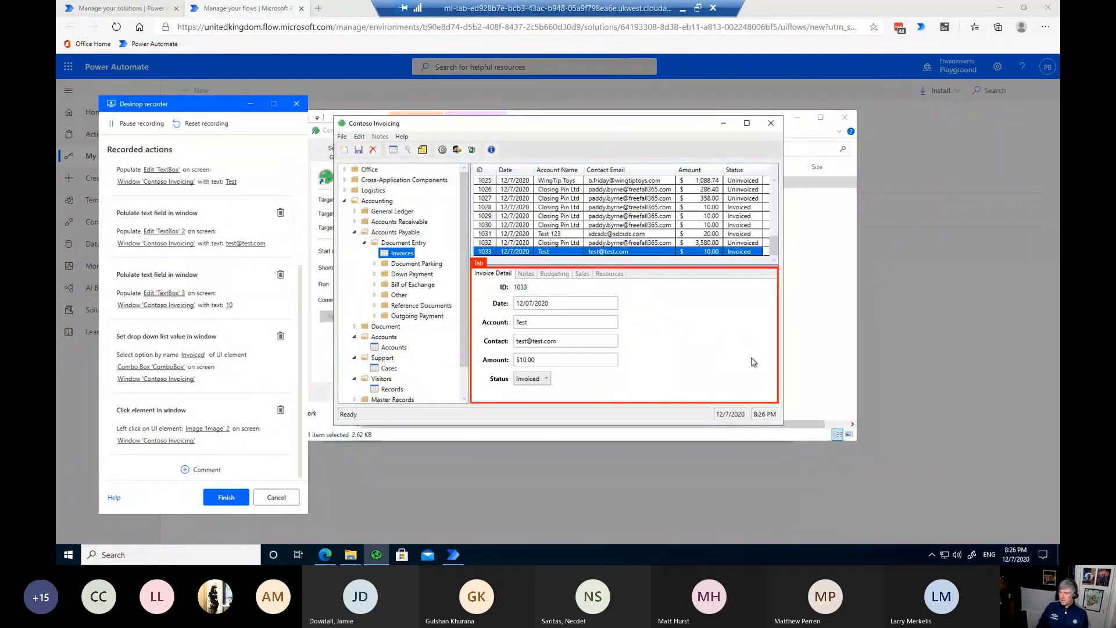
pyautogui.click(343, 136)
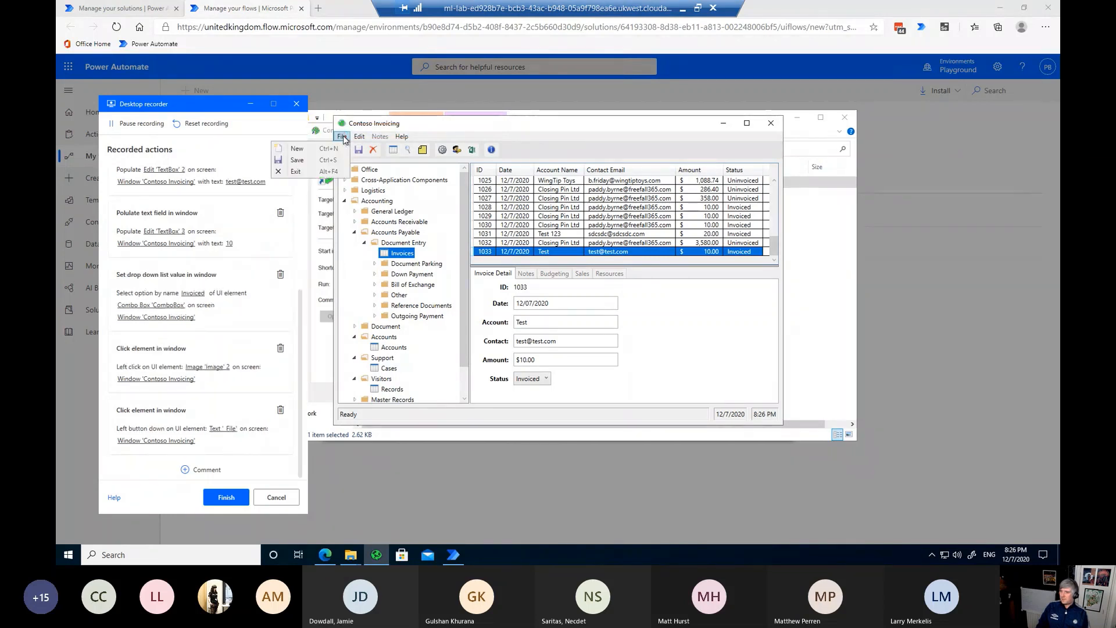
pyautogui.click(301, 172)
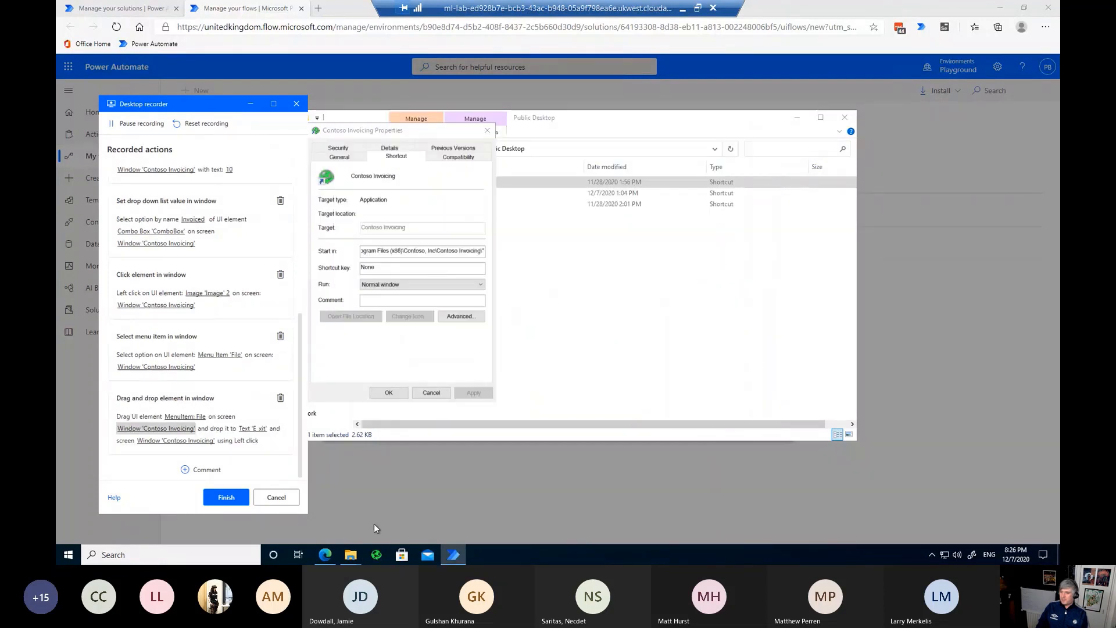
pyautogui.click(227, 497)
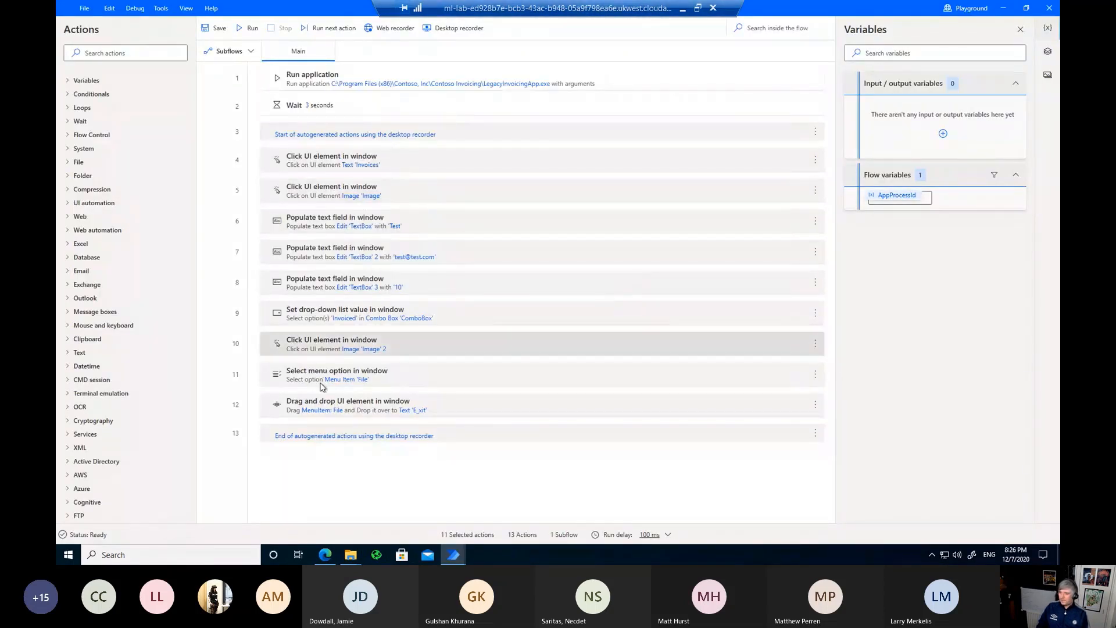
# Step: Save the Invoice v3 flow, acknowledge the success message, and run it as a test
pyautogui.click(214, 28)
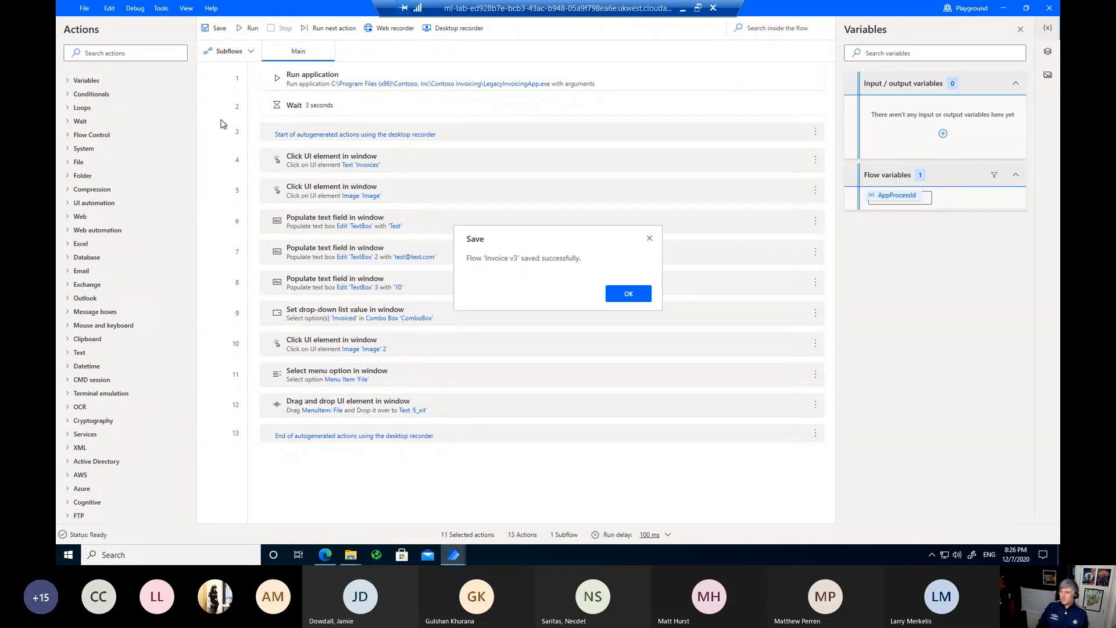
pyautogui.click(630, 295)
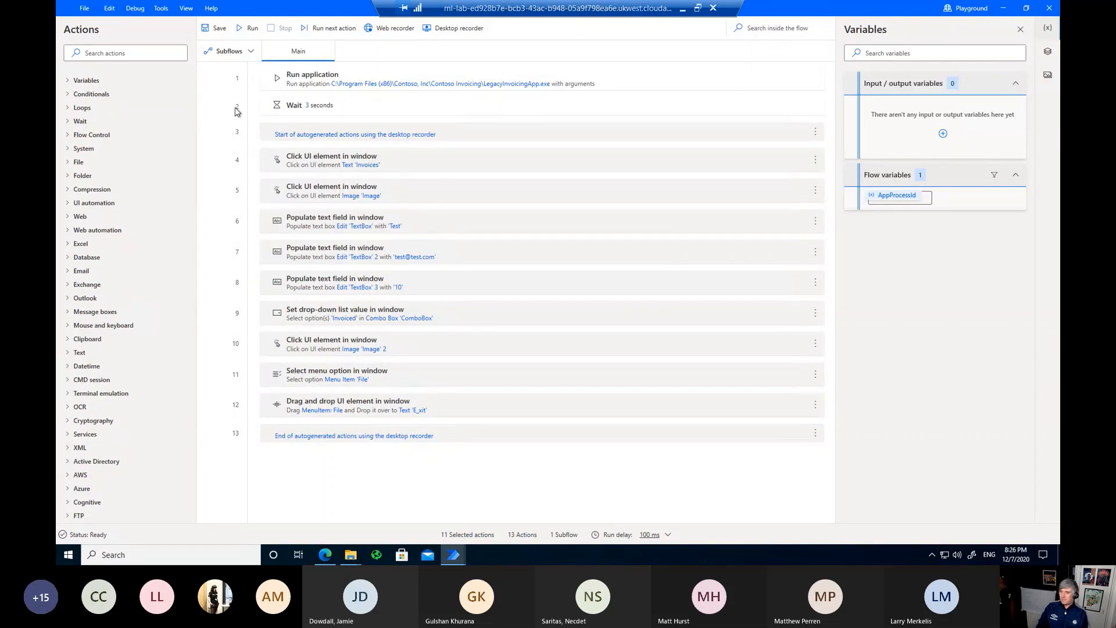
pyautogui.click(245, 29)
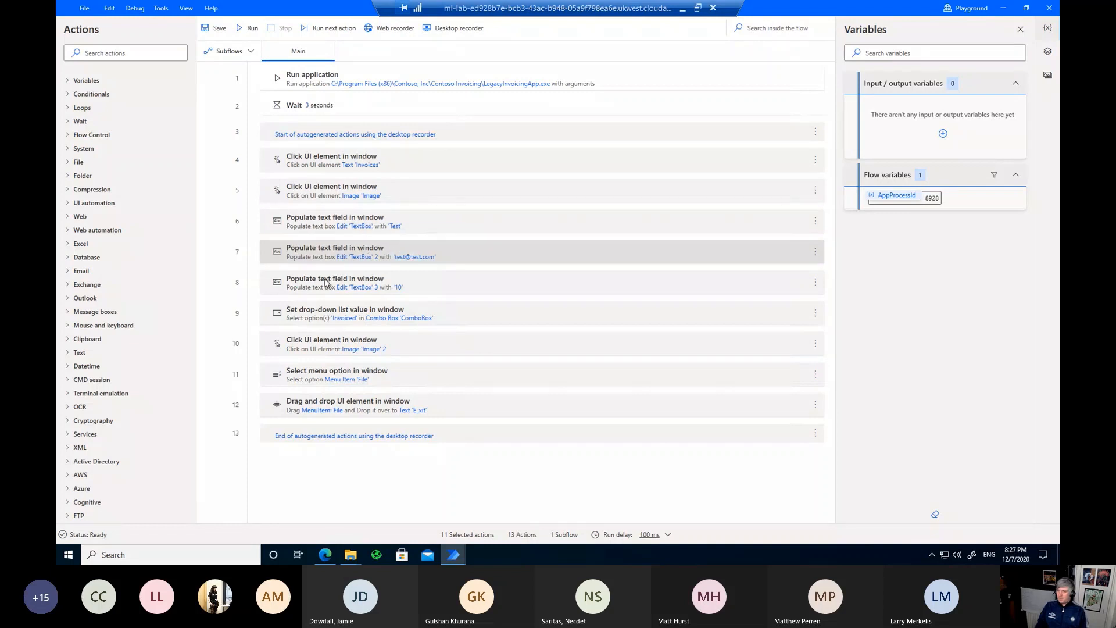
# Step: Create String input variable varAccountName with external name and description both varAccountName
pyautogui.click(943, 133)
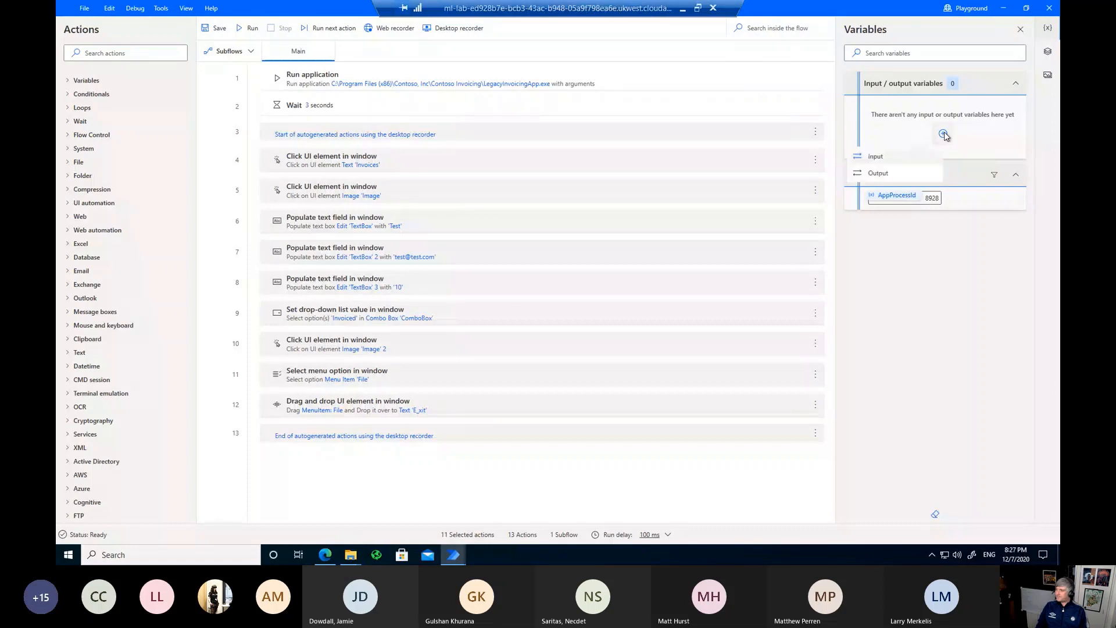
pyautogui.click(875, 156)
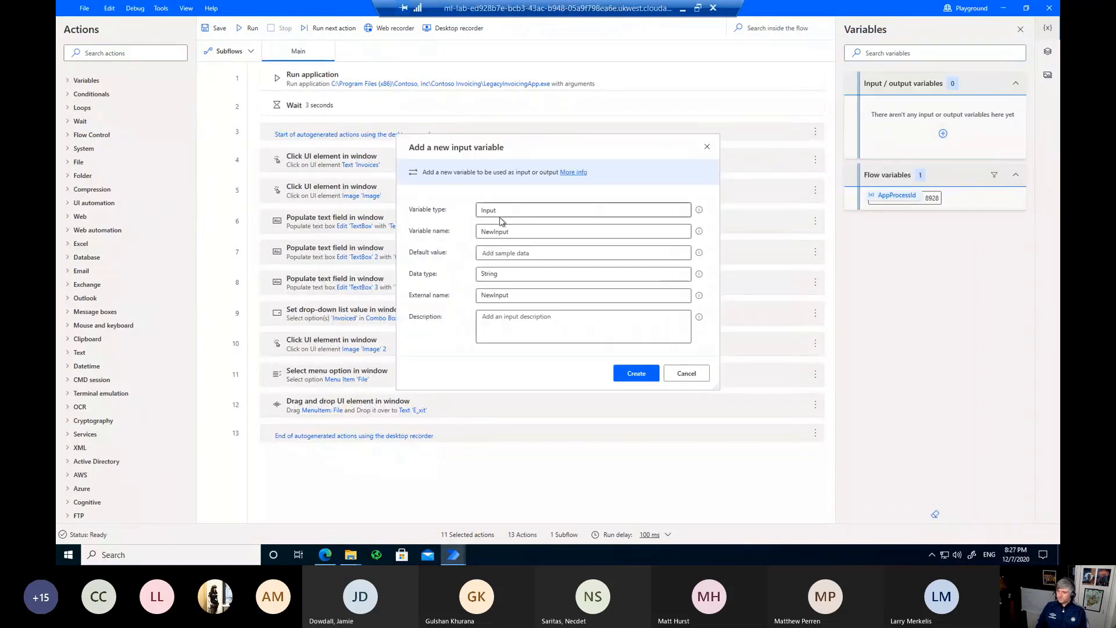
pyautogui.click(492, 231)
pyautogui.doubleClick(493, 233)
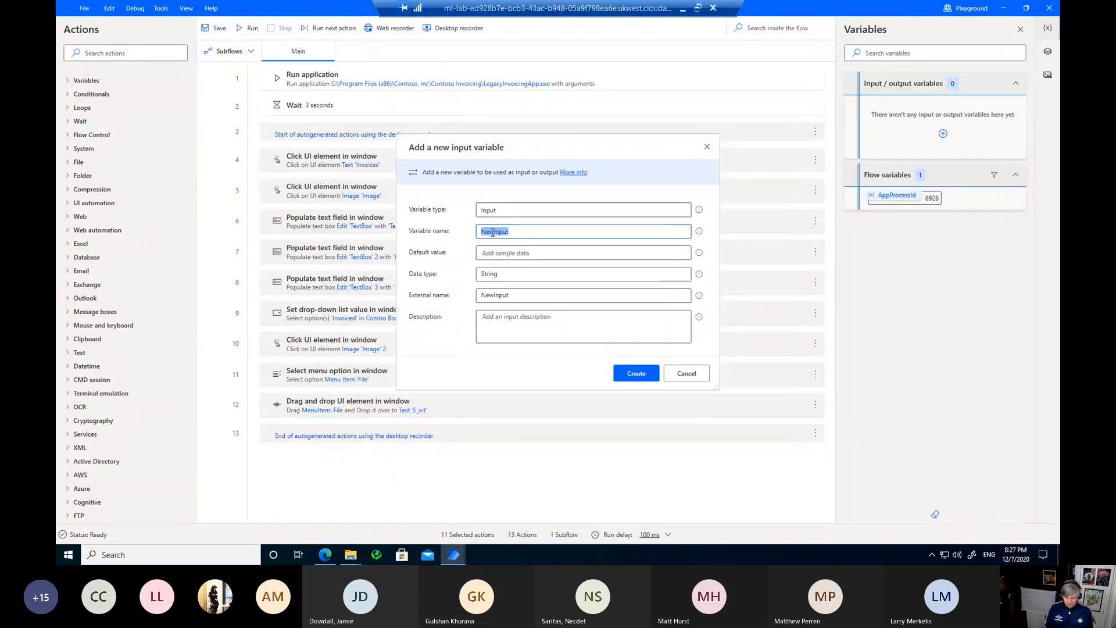
pyautogui.write('varAccountN')
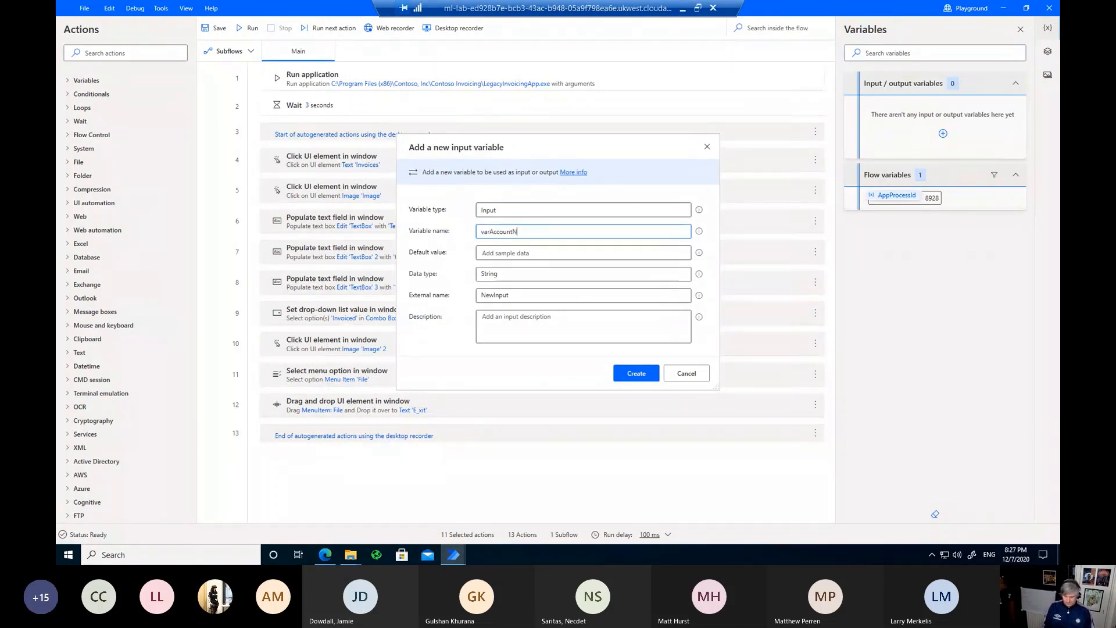
pyautogui.write('ame')
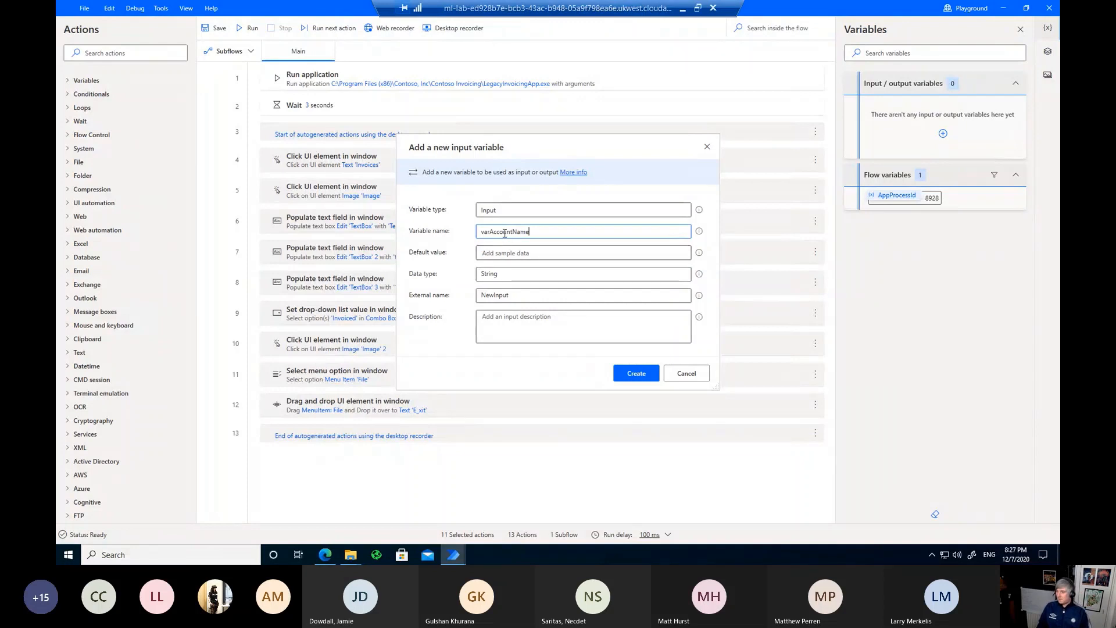
pyautogui.doubleClick(505, 232)
pyautogui.hotkey('ctrl', 'c')
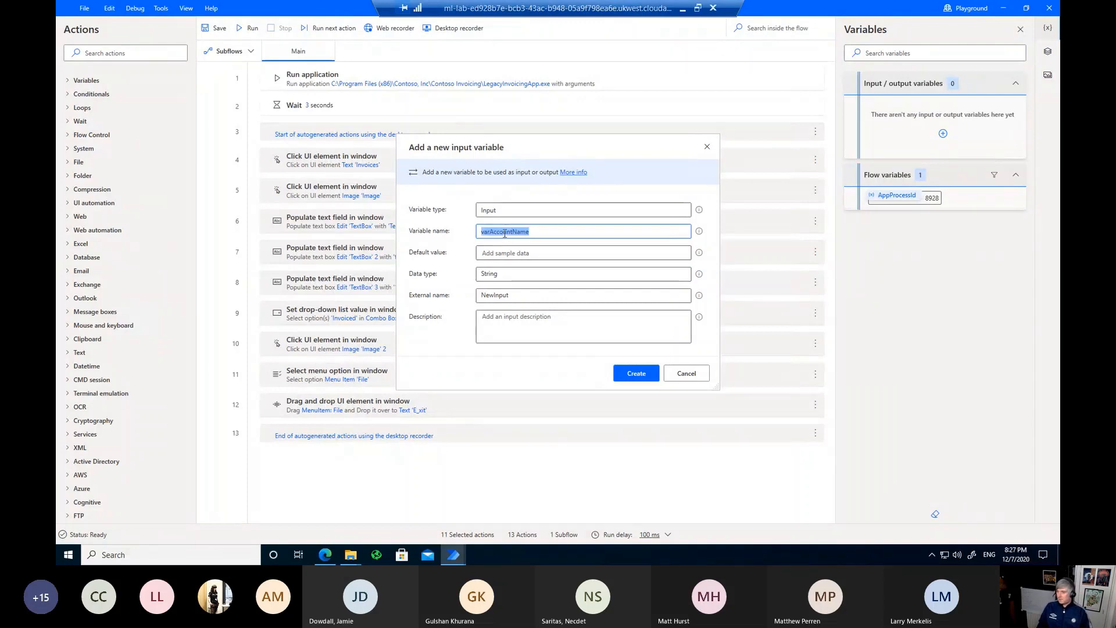
pyautogui.doubleClick(498, 295)
pyautogui.hotkey('ctrl', 'v')
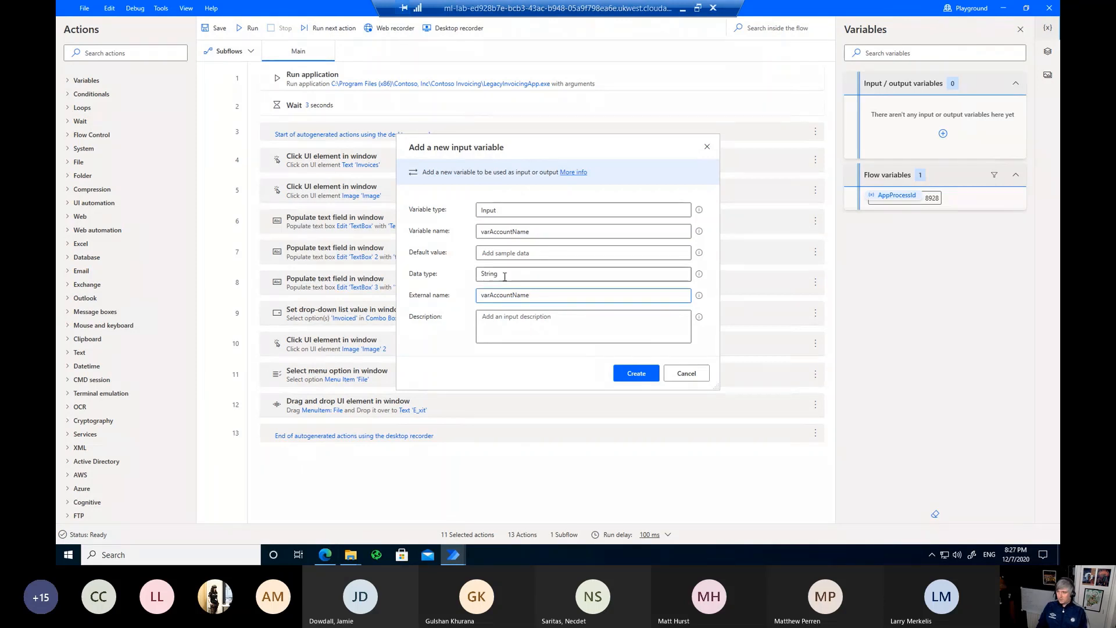
pyautogui.click(490, 320)
pyautogui.hotkey('ctrl', 'v')
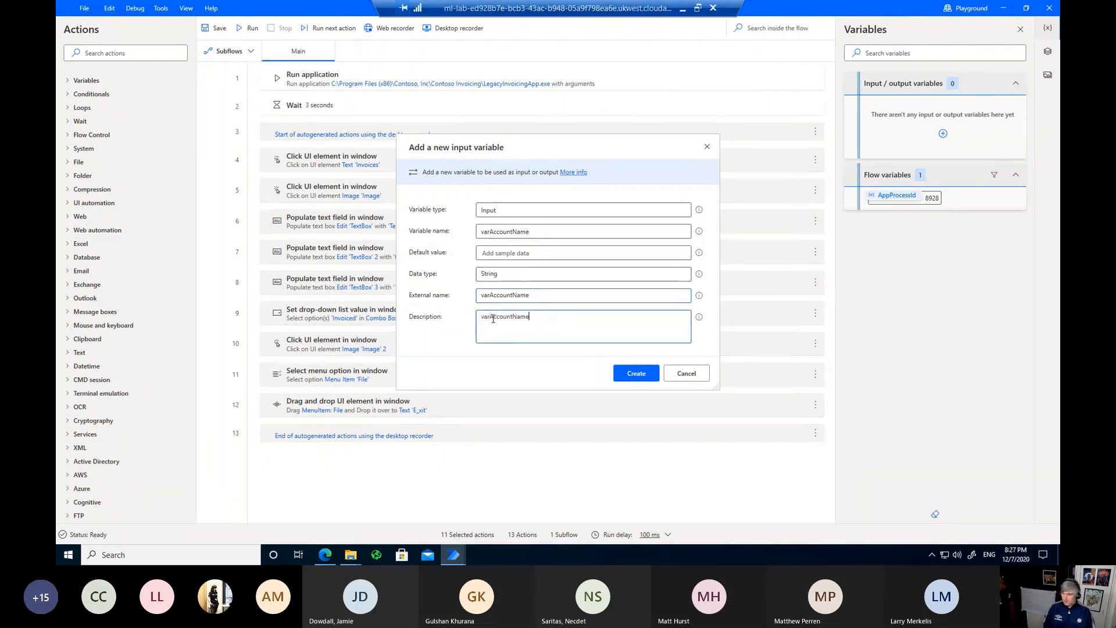
pyautogui.click(627, 380)
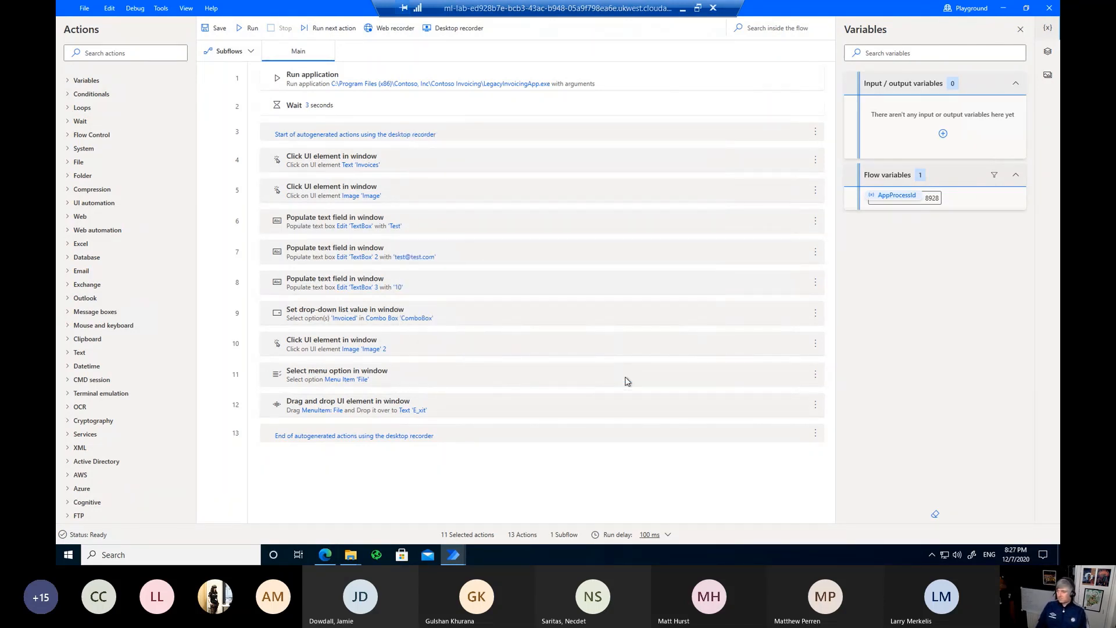
# Step: Create input variable varContactEmail with external name and description both varContactEmail
pyautogui.click(973, 84)
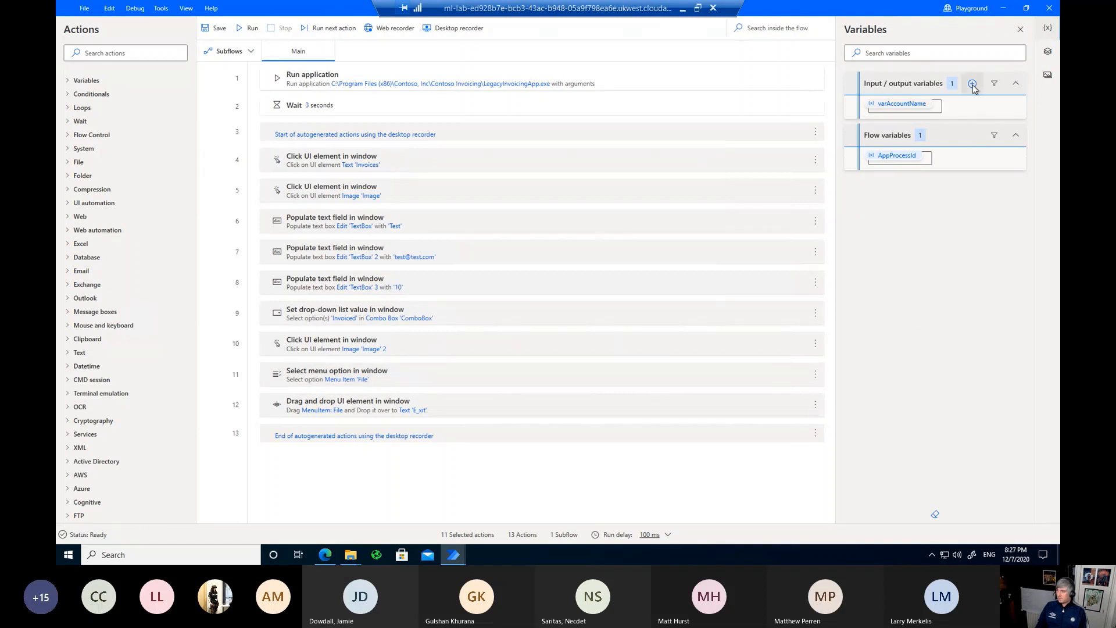
pyautogui.click(941, 107)
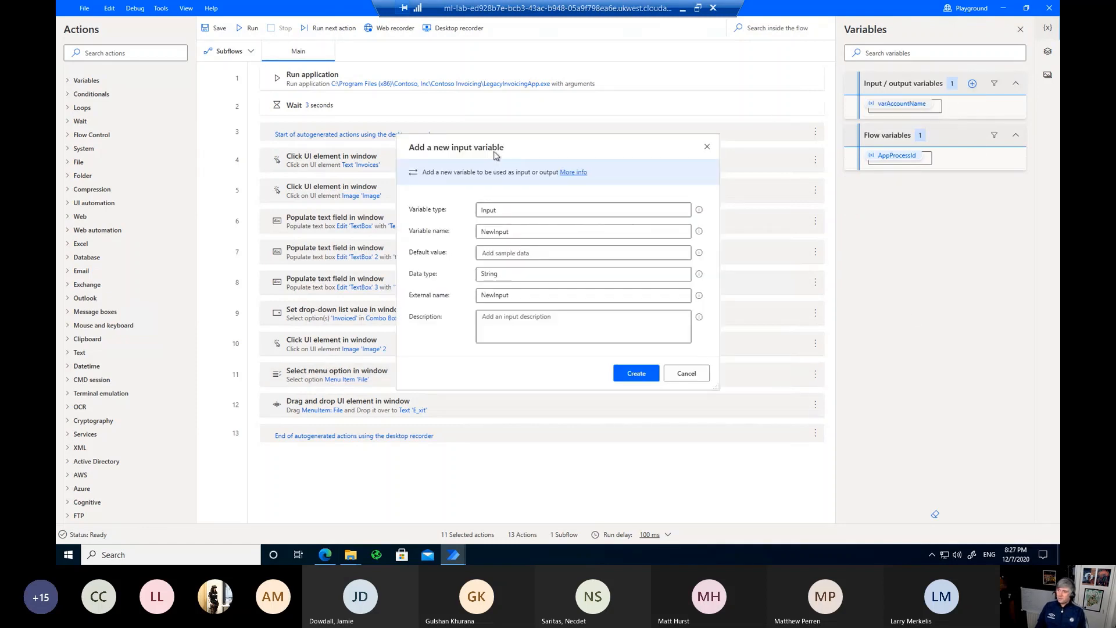
pyautogui.doubleClick(495, 231)
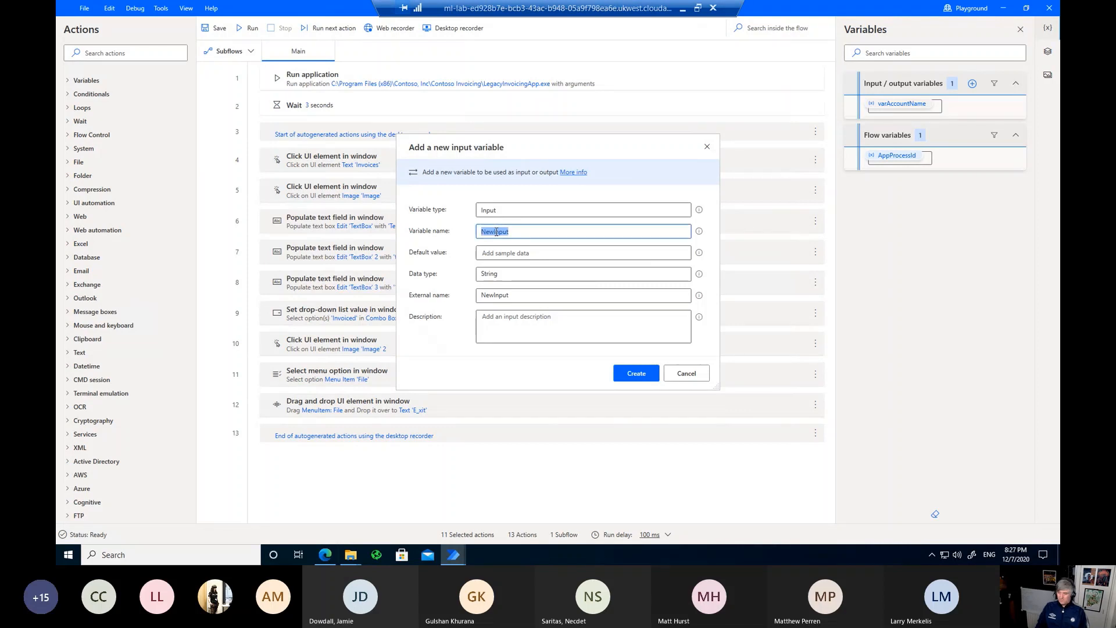
pyautogui.write('var')
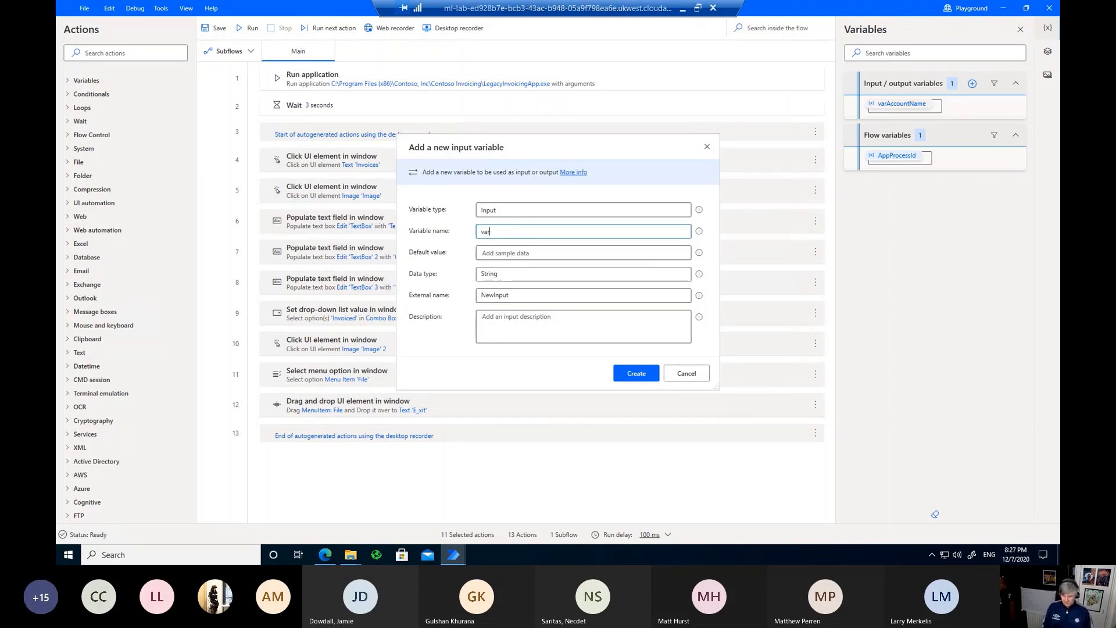
pyautogui.write('Con')
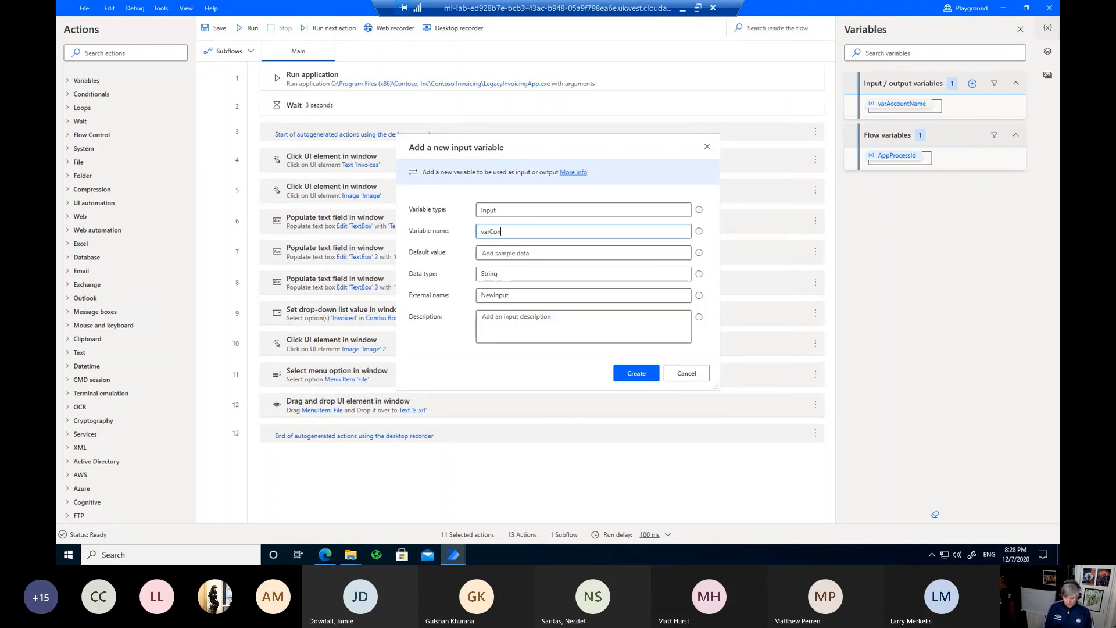
pyautogui.write('tactEmail')
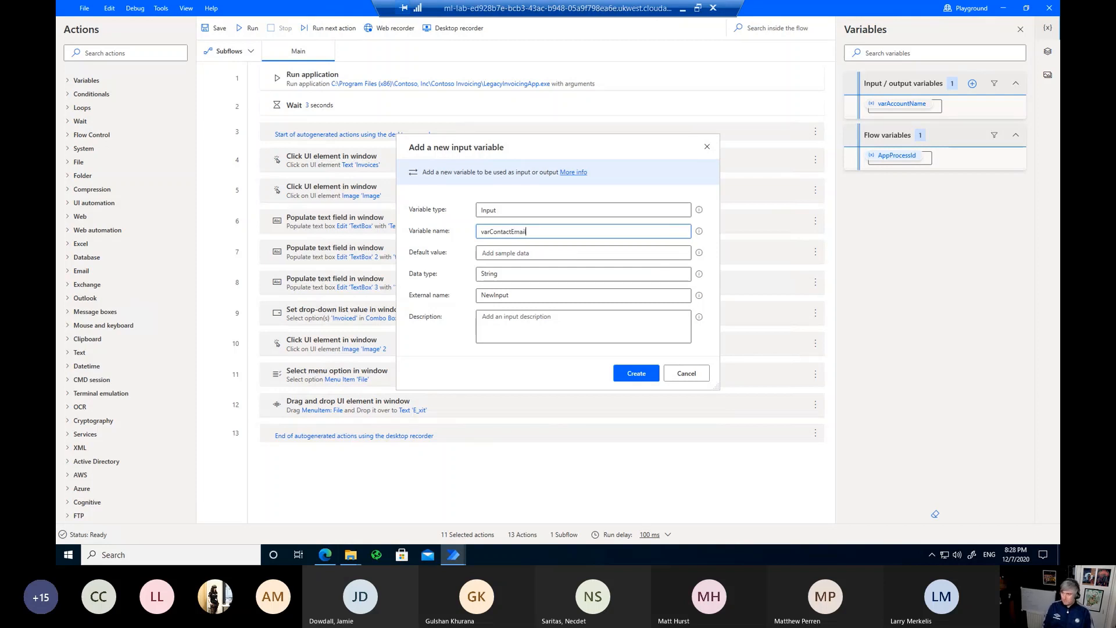
pyautogui.doubleClick(507, 233)
pyautogui.hotkey('ctrl', 'c')
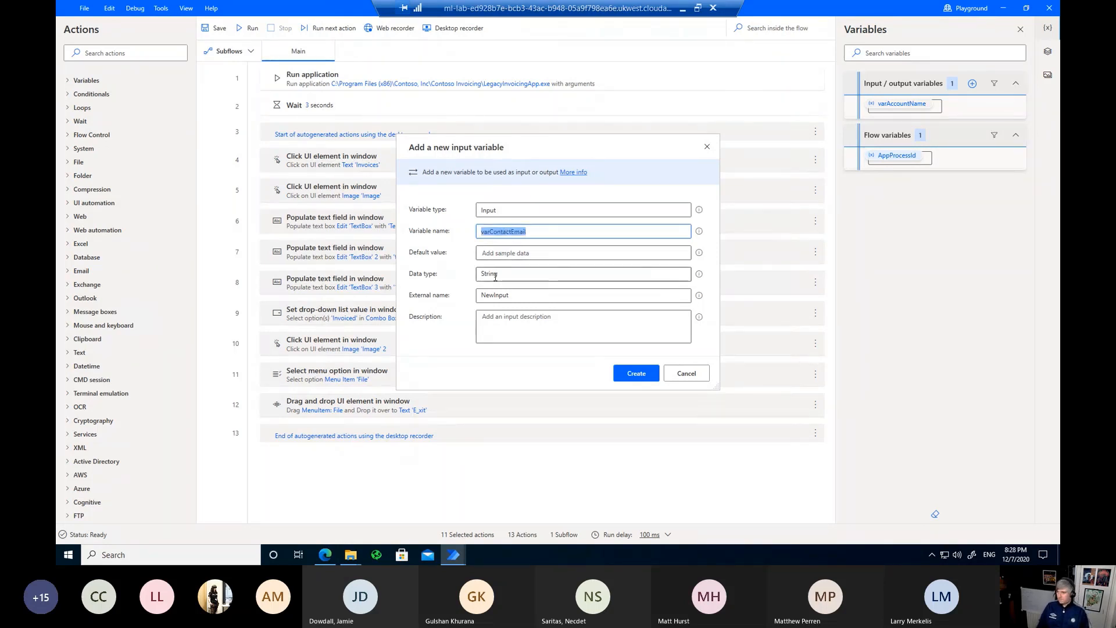
pyautogui.doubleClick(494, 296)
pyautogui.hotkey('ctrl', 'v')
pyautogui.click(487, 323)
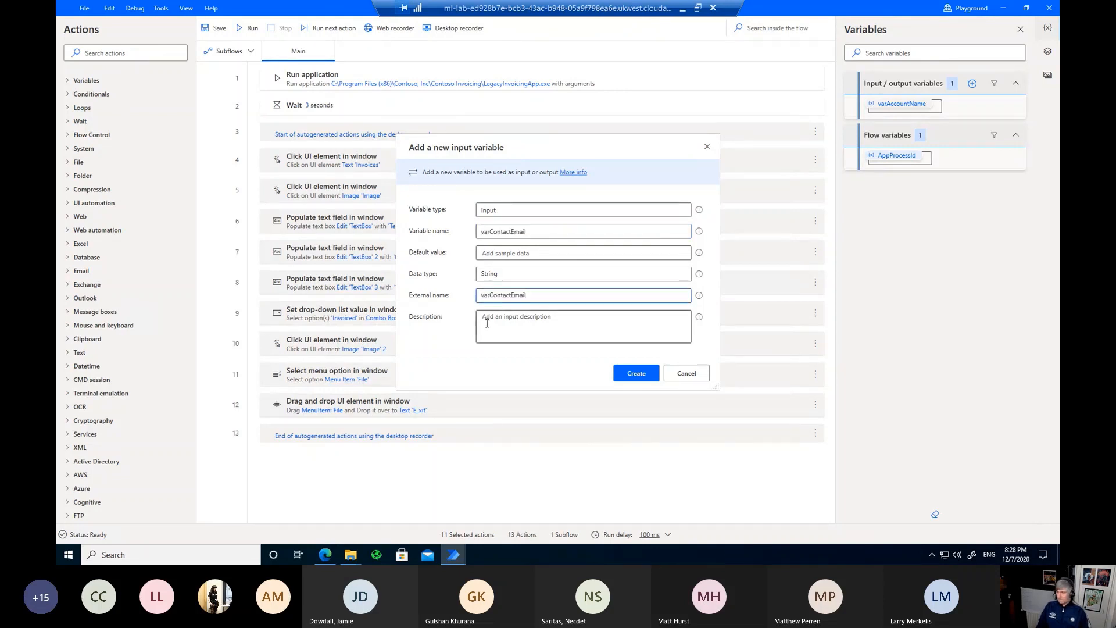
pyautogui.hotkey('ctrl', 'v')
pyautogui.click(647, 381)
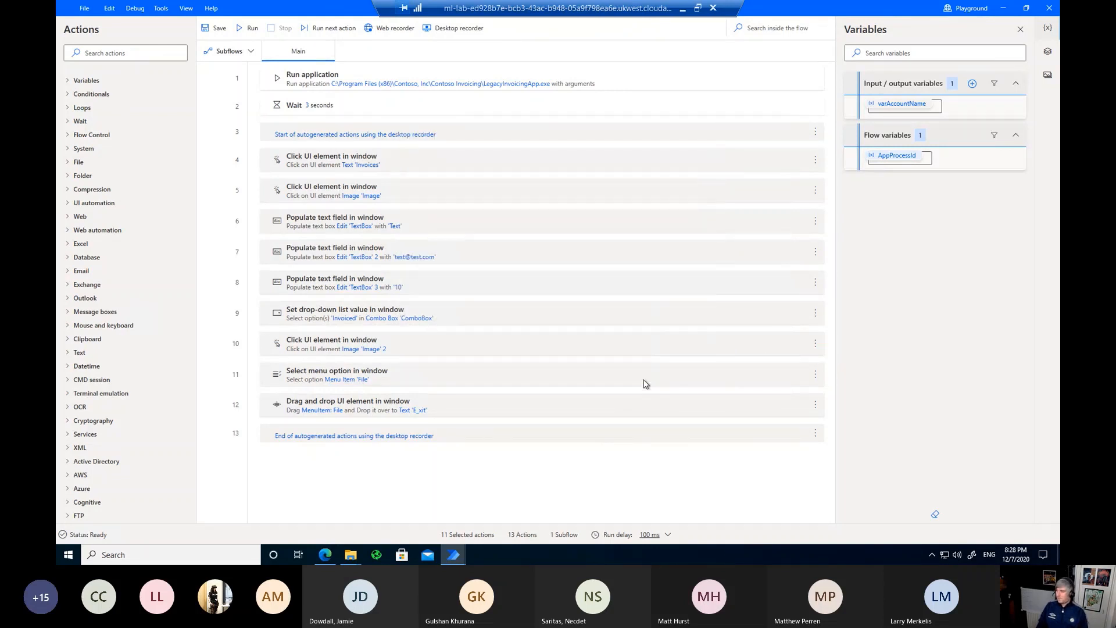
# Step: Start a new input variable and name it varAmount
pyautogui.click(972, 84)
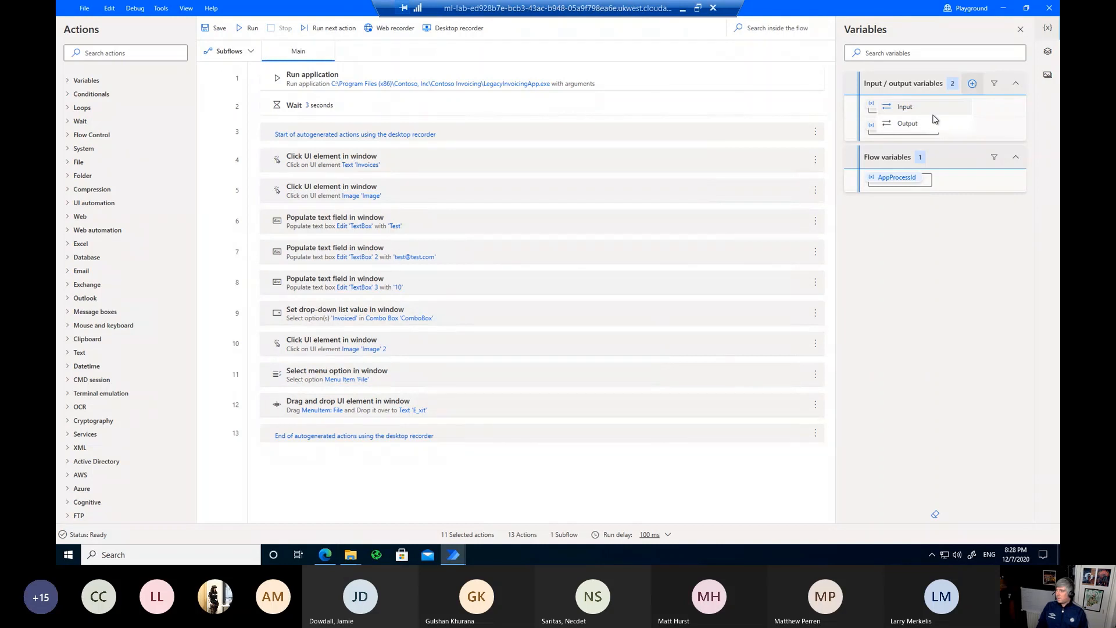
pyautogui.click(910, 107)
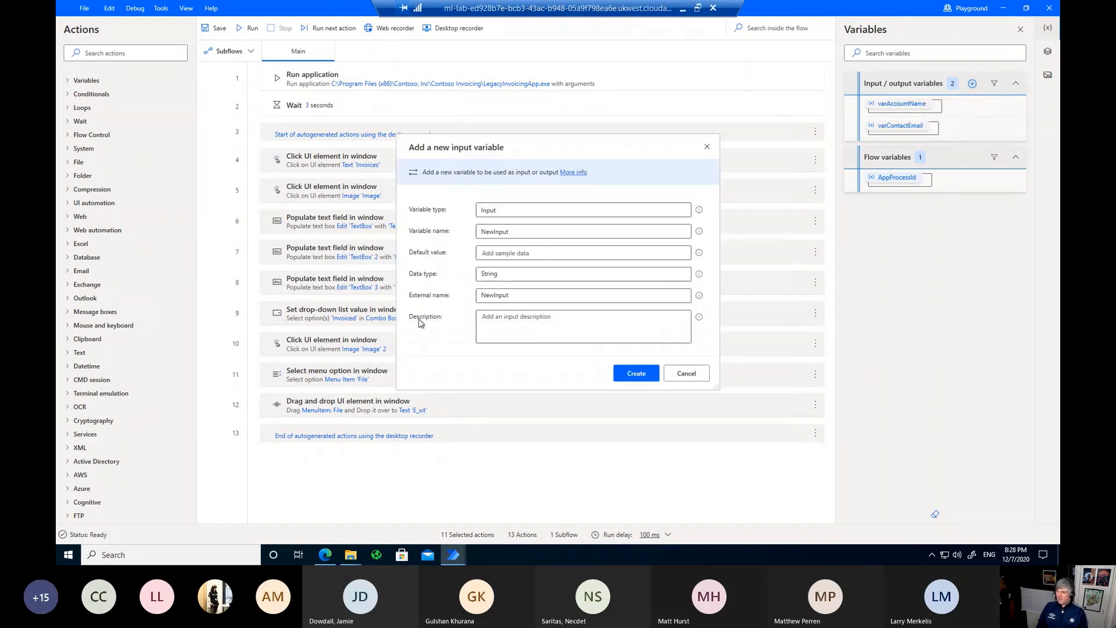
pyautogui.doubleClick(494, 229)
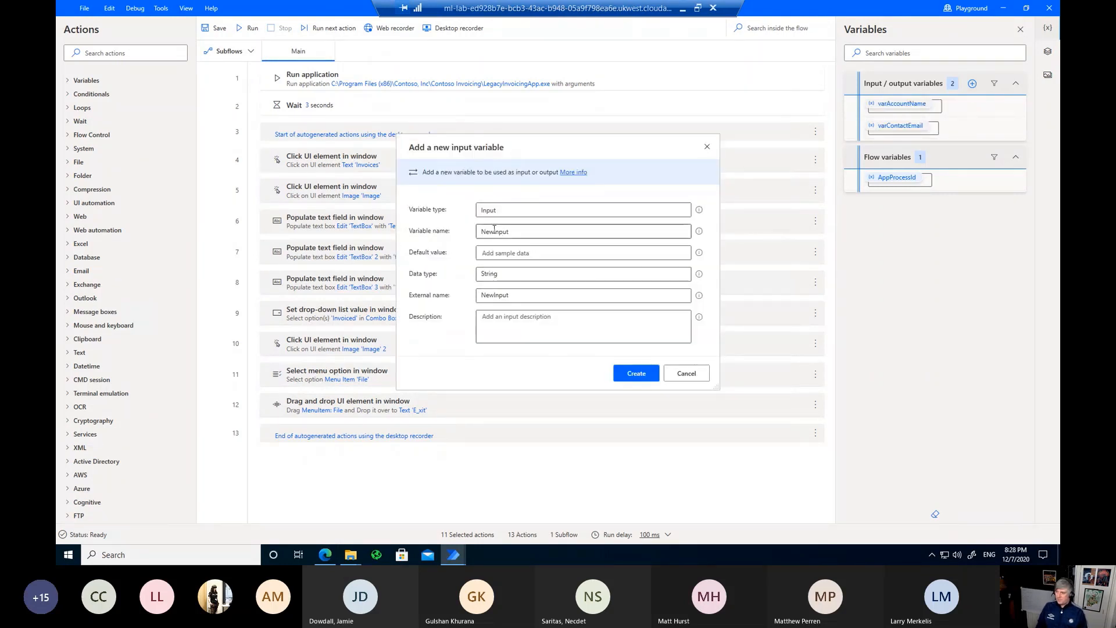
pyautogui.write('var')
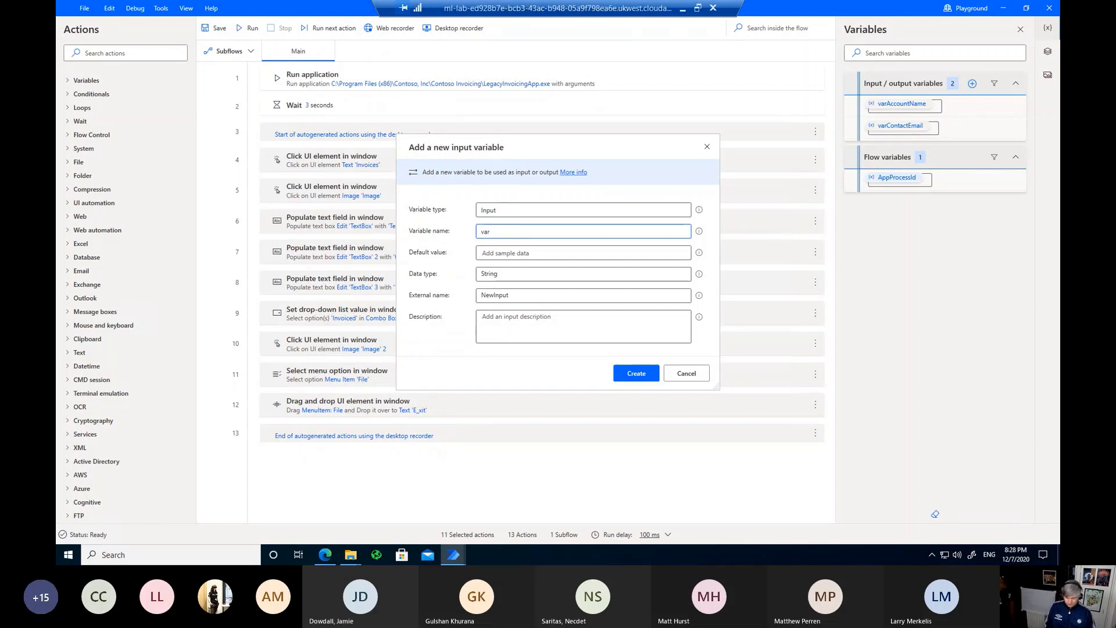
pyautogui.write('Amount')
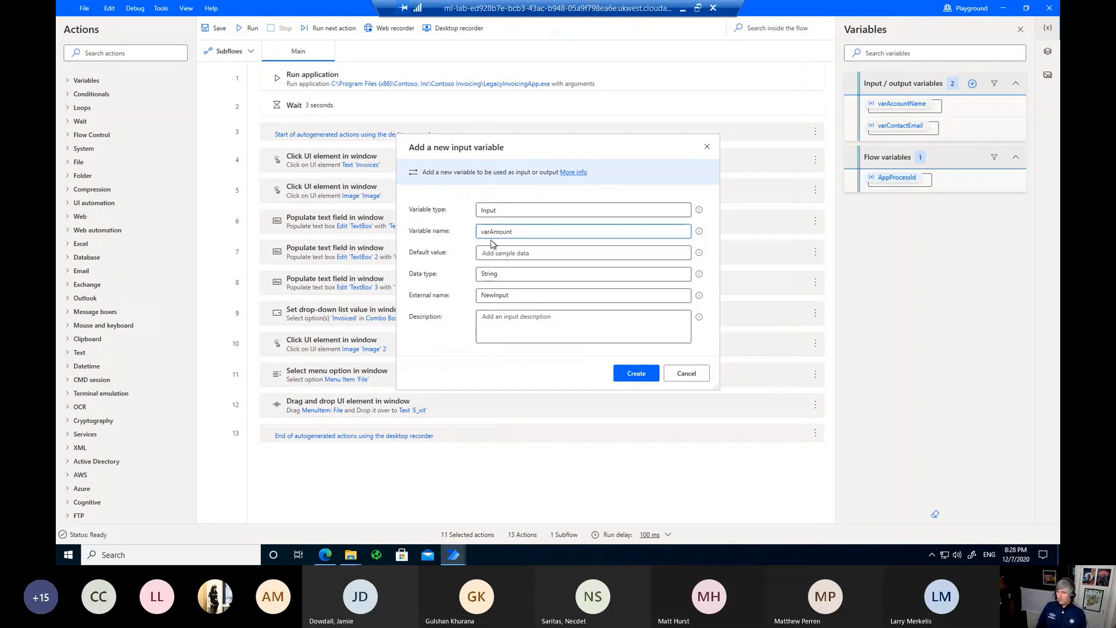
pyautogui.doubleClick(494, 232)
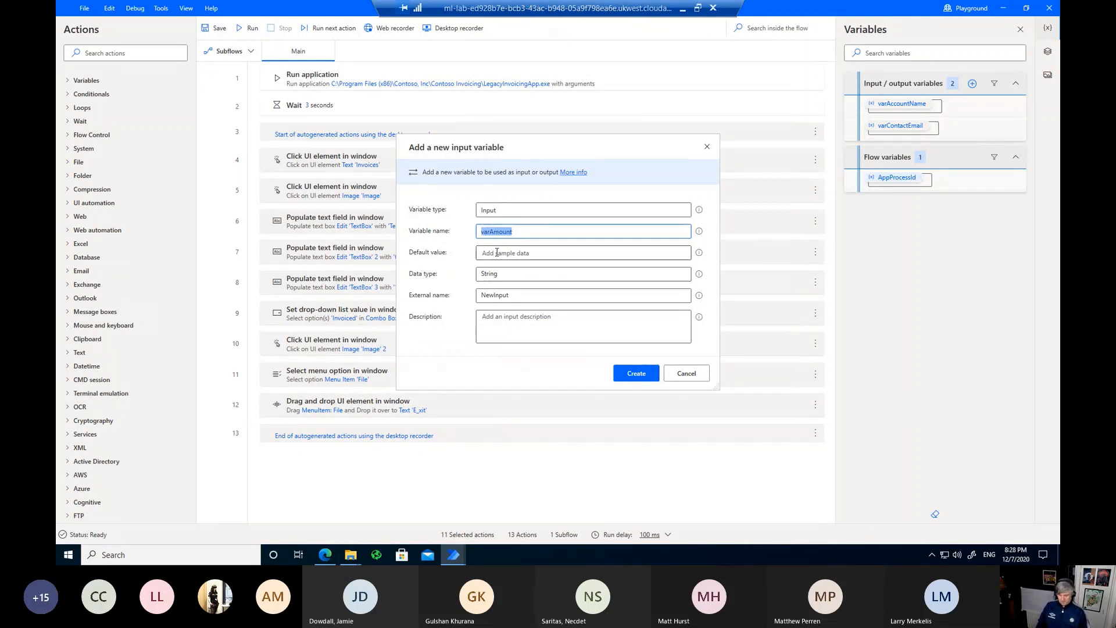
pyautogui.hotkey('ctrl', 'c')
# Step: Set varAmount as external name and description, leave default value empty, and create it
pyautogui.click(501, 253)
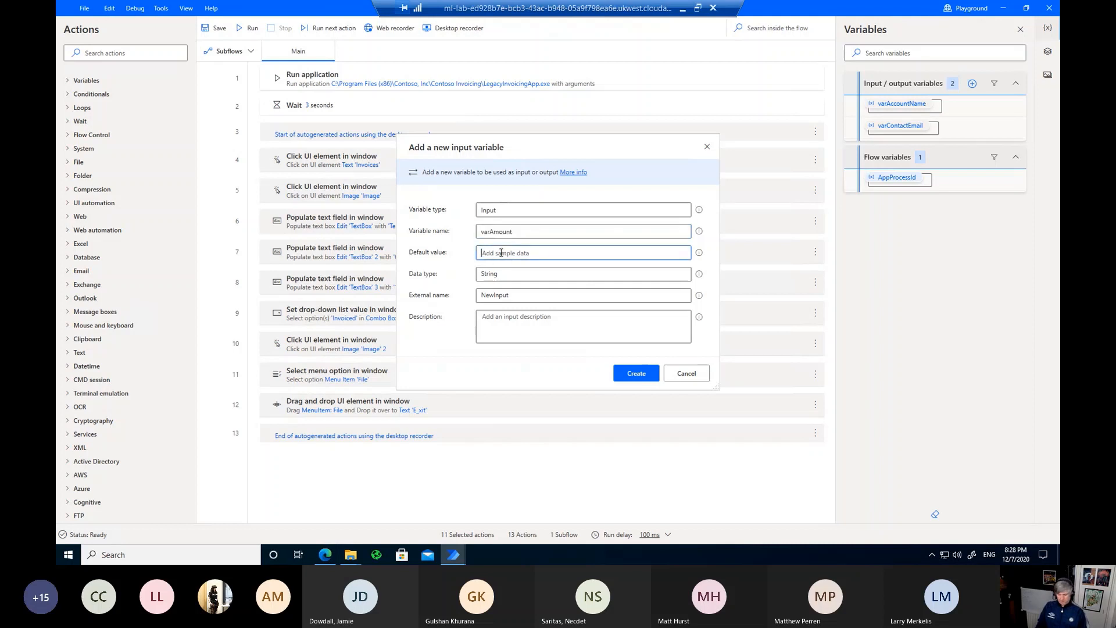
pyautogui.hotkey('ctrl', 'v')
pyautogui.click(508, 323)
pyautogui.doubleClick(496, 295)
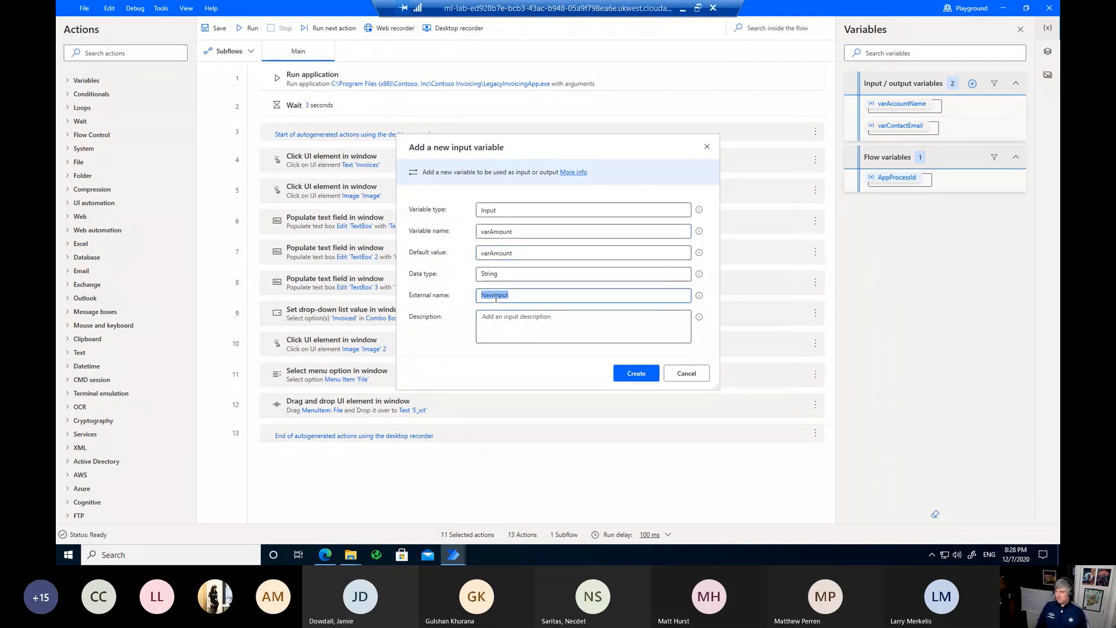
pyautogui.hotkey('ctrl', 'v')
pyautogui.doubleClick(495, 254)
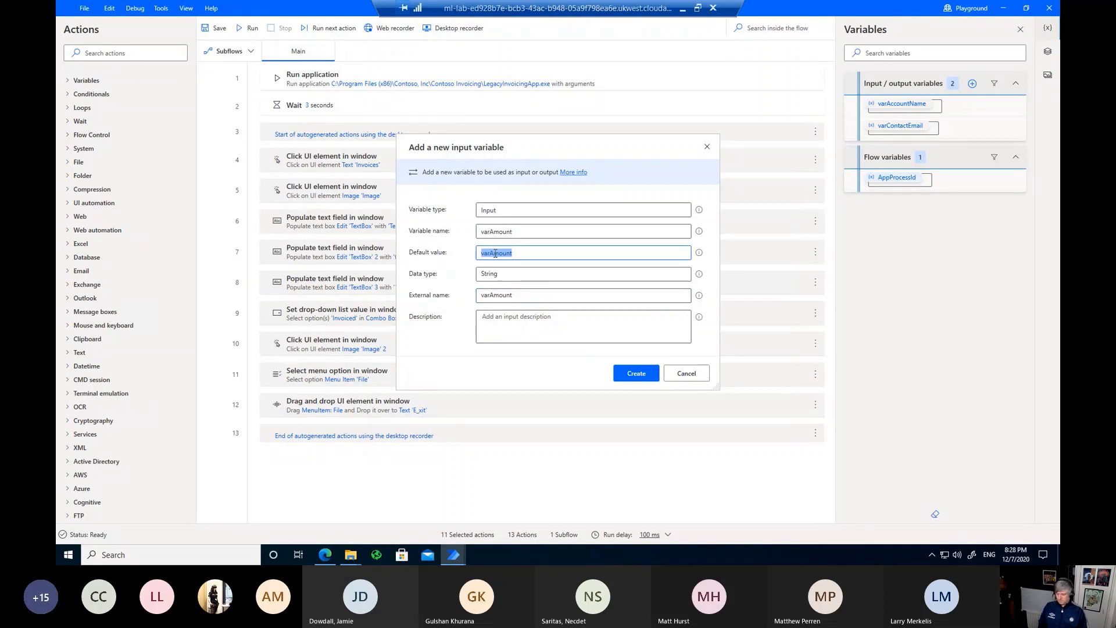
pyautogui.press('BackSpace')
pyautogui.click(489, 317)
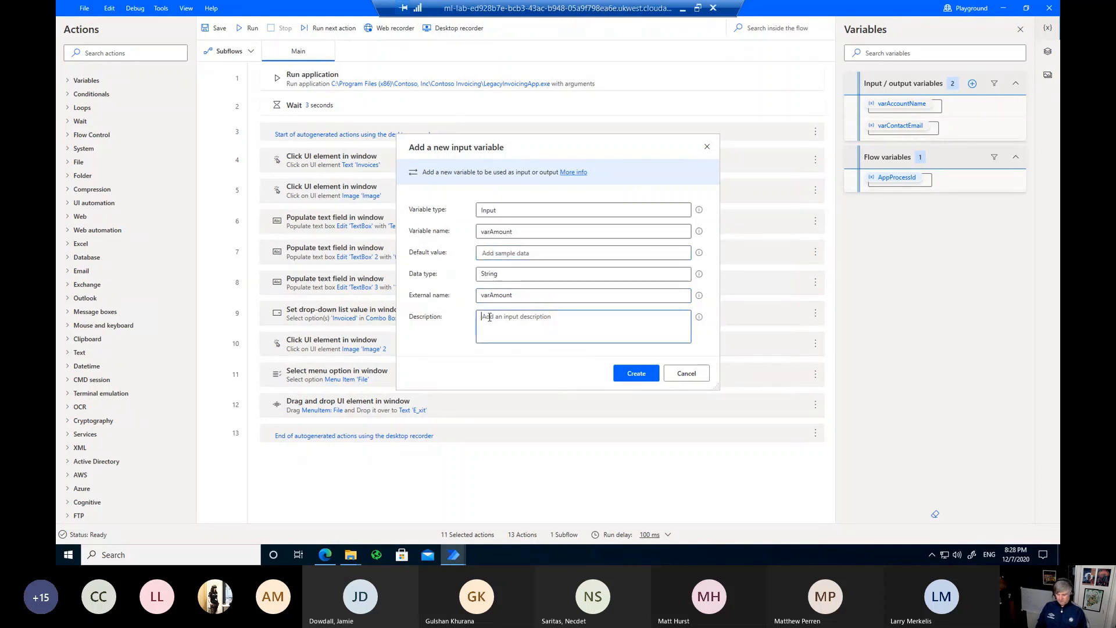
pyautogui.hotkey('ctrl', 'v')
pyautogui.click(636, 374)
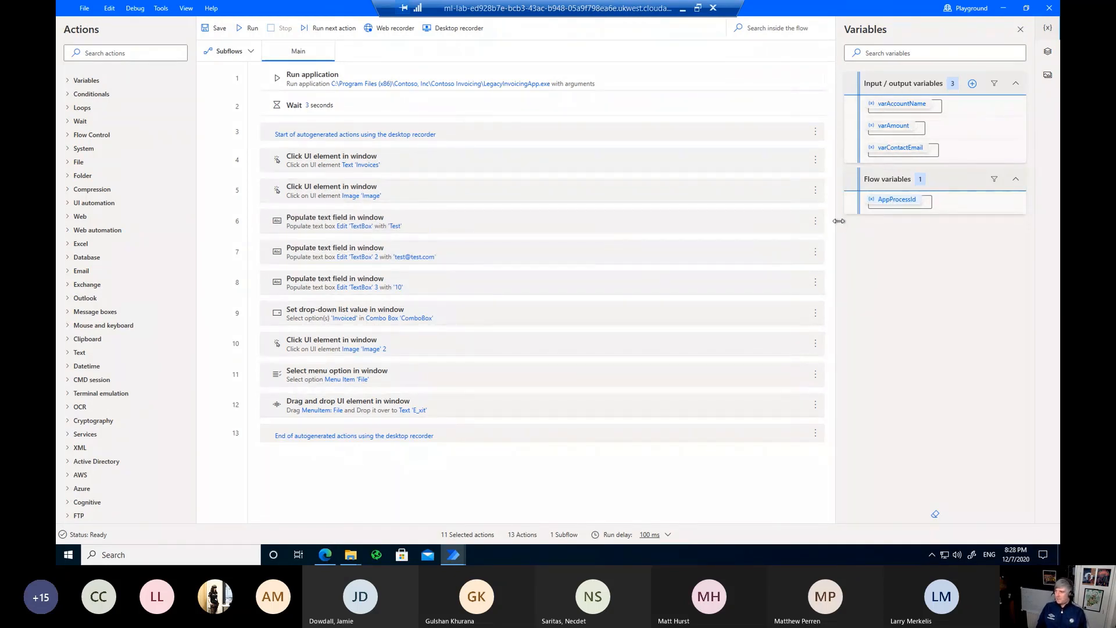
# Step: Replace step 6's fixed fill-in text 'Test' with varAccountName
pyautogui.click(814, 222)
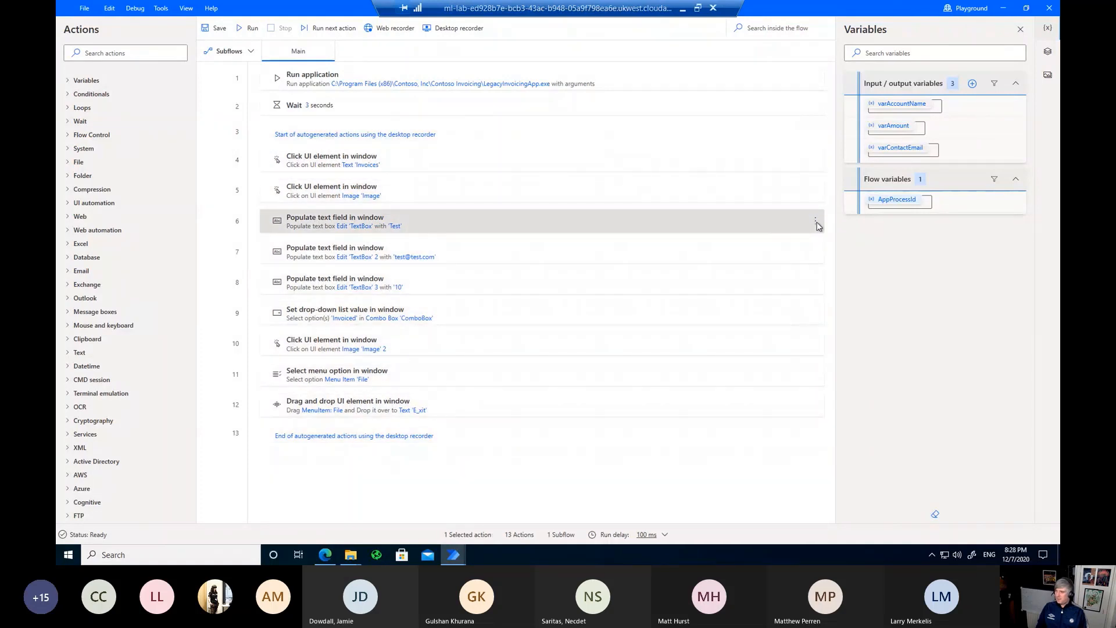
pyautogui.click(815, 221)
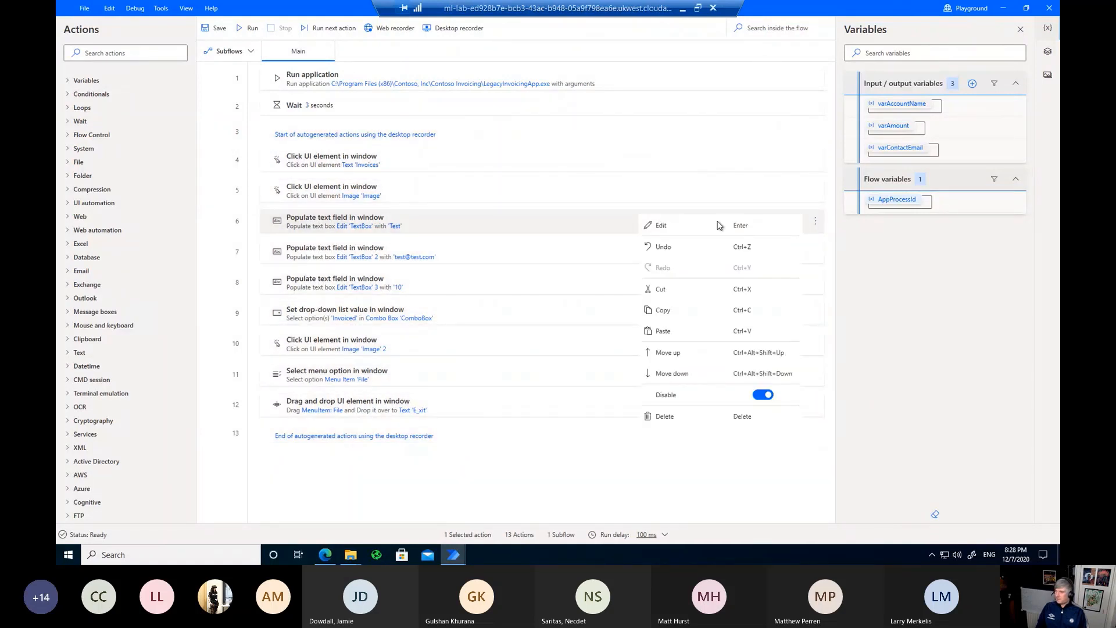
pyautogui.click(668, 226)
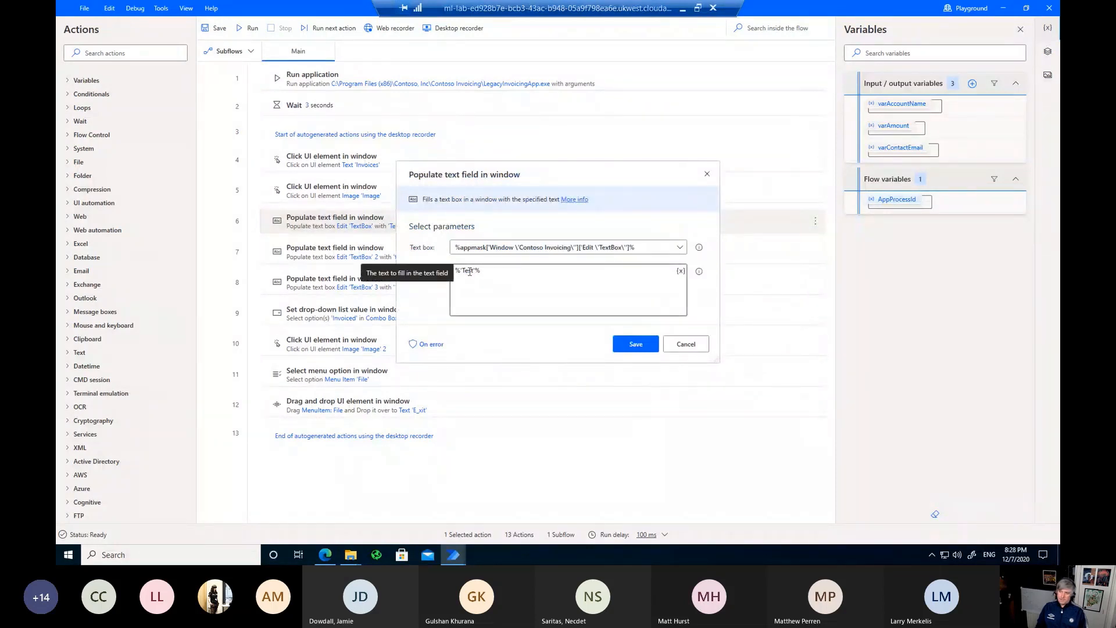
pyautogui.moveTo(504, 271); pyautogui.dragTo(395, 268)
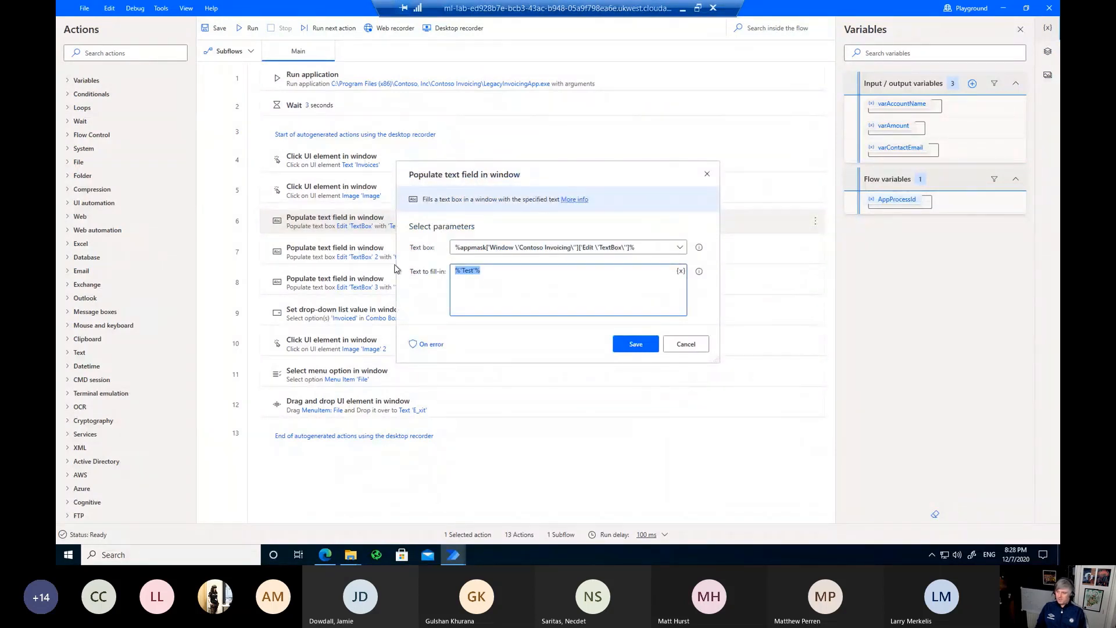
pyautogui.press('Delete')
pyautogui.click(680, 272)
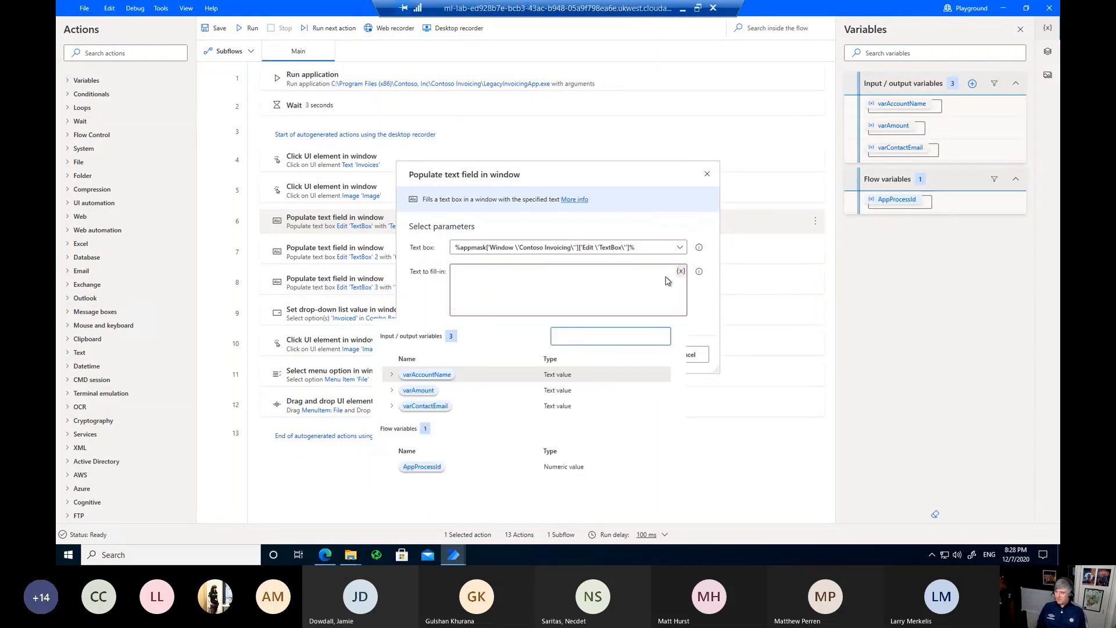
pyautogui.click(435, 376)
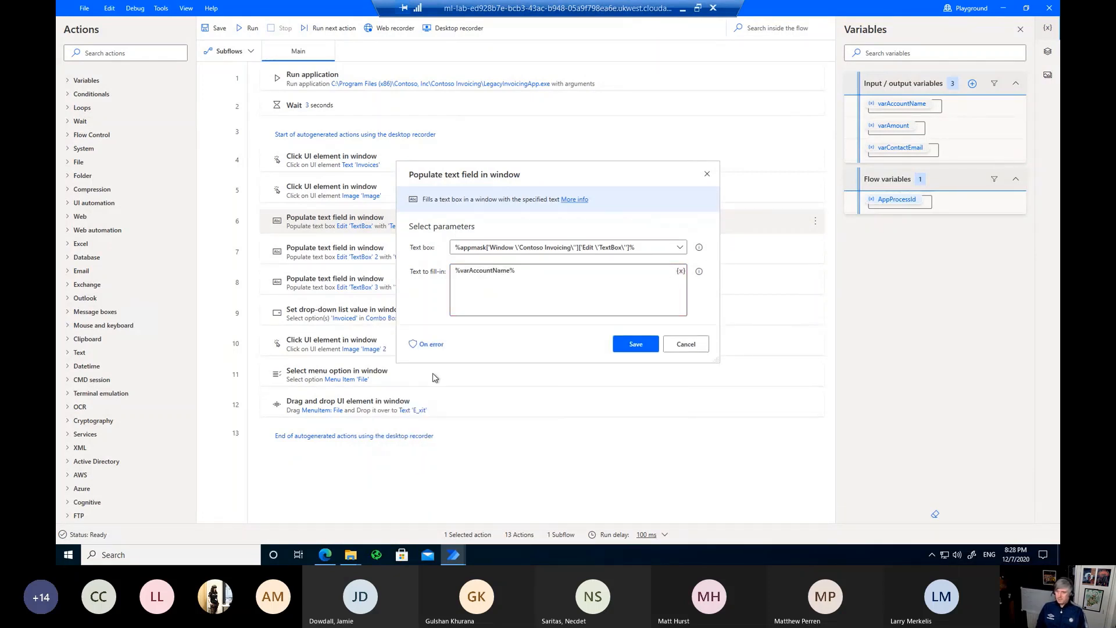
pyautogui.click(625, 345)
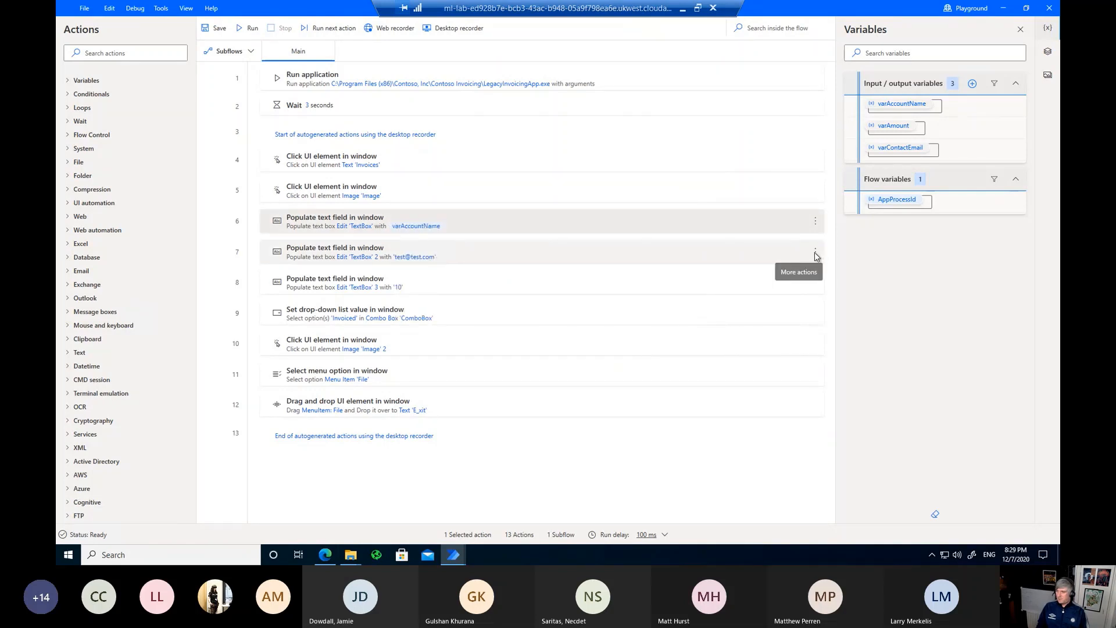
# Step: Replace step 7's fixed sample e-mail with varContactEmail
pyautogui.click(815, 253)
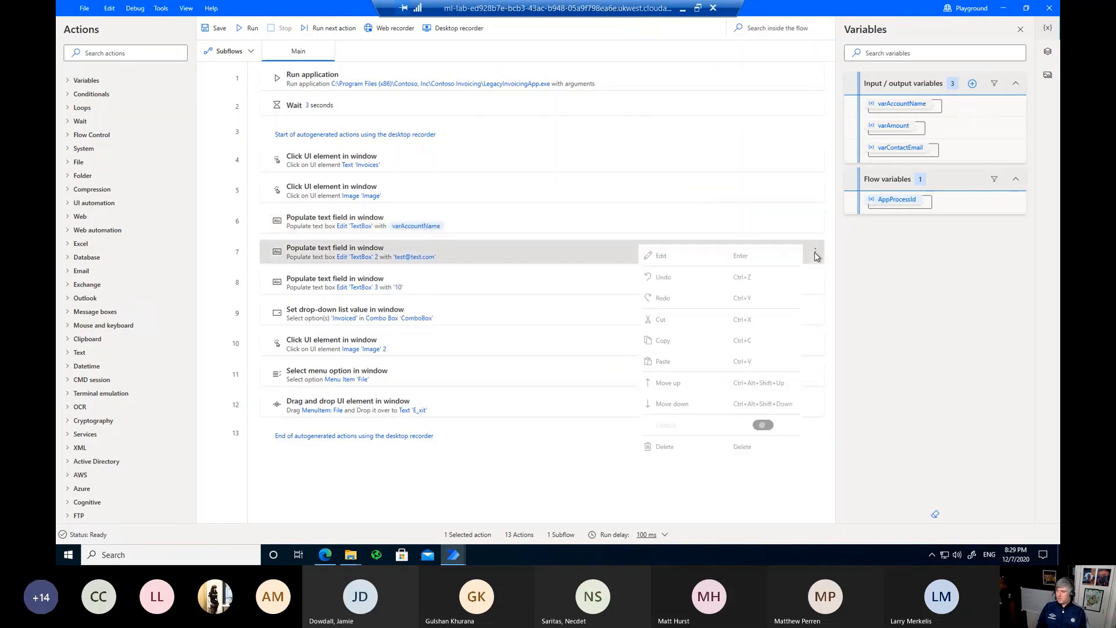
pyautogui.click(661, 256)
pyautogui.click(578, 269)
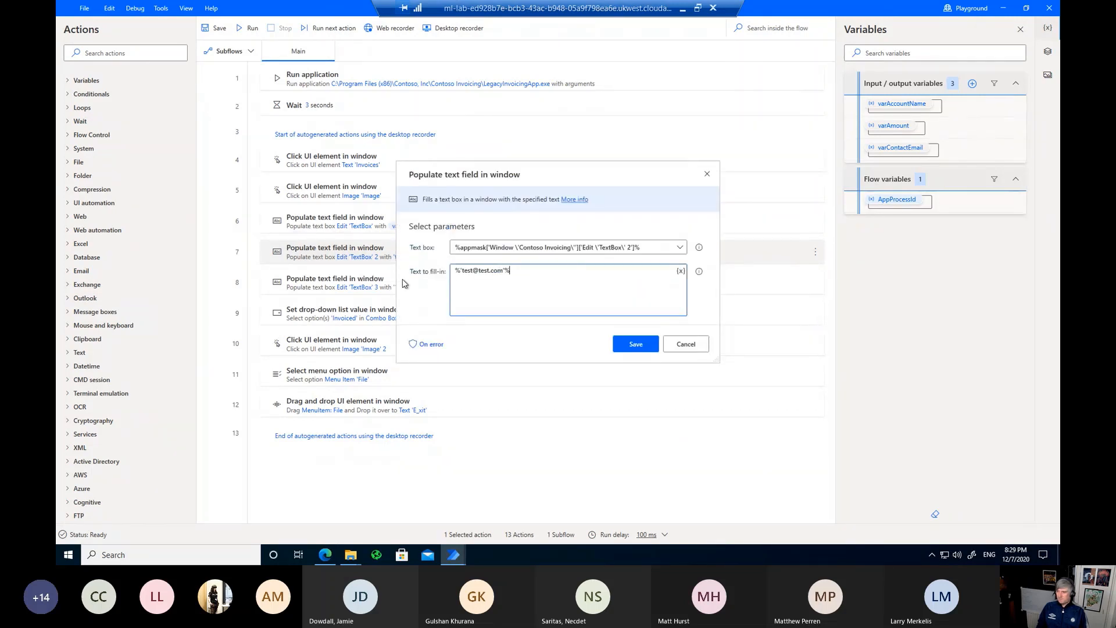
pyautogui.hotkey('ctrl', 'a')
pyautogui.press('BackSpace')
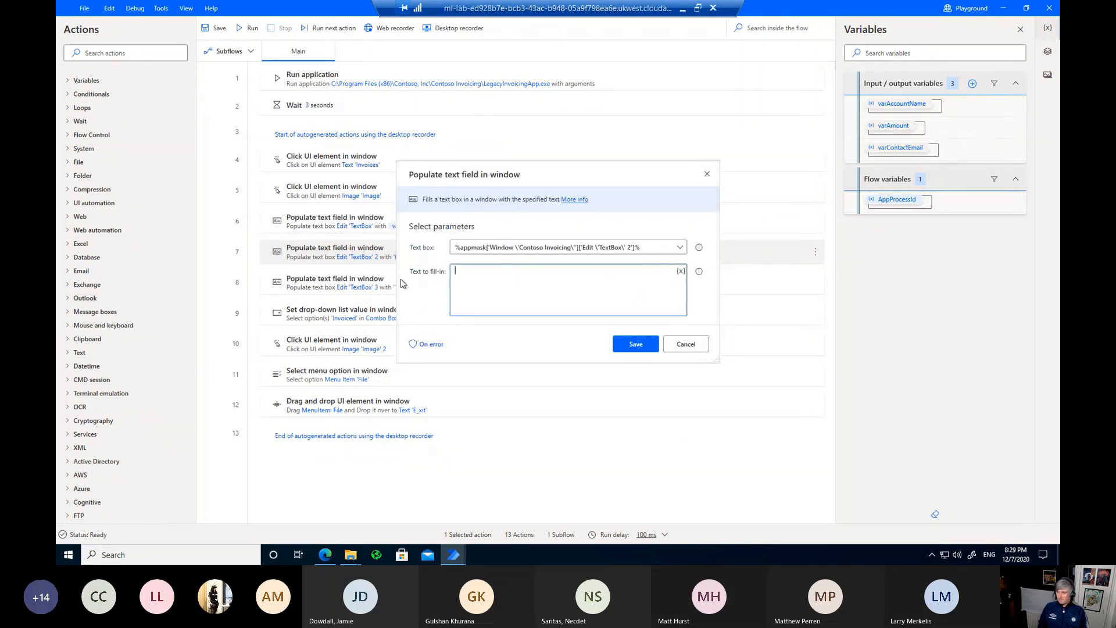
pyautogui.click(681, 272)
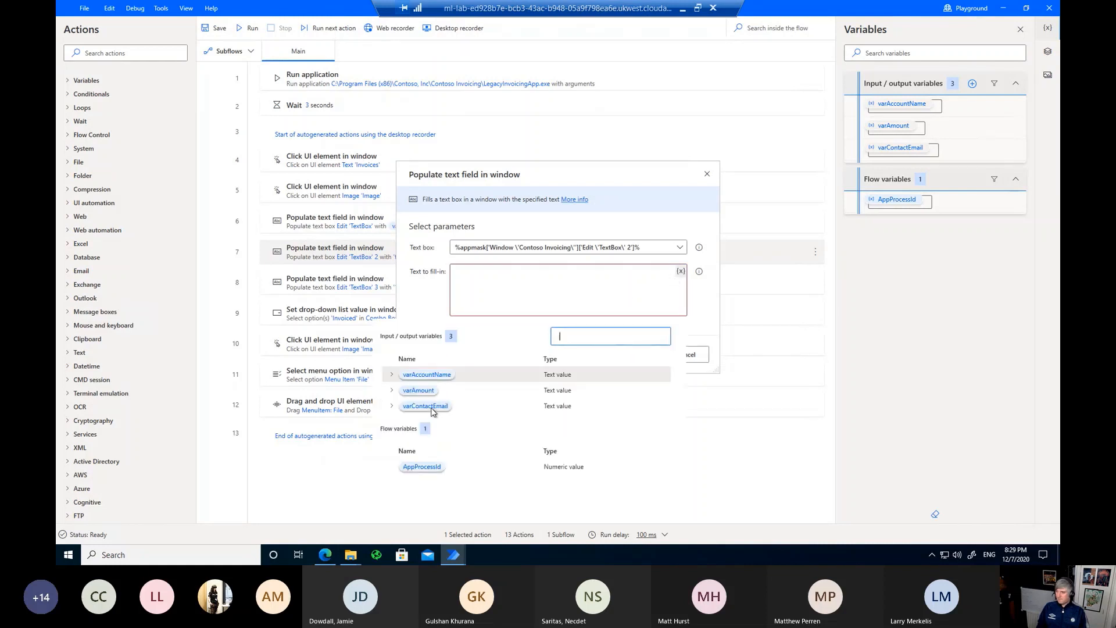
pyautogui.click(432, 407)
pyautogui.click(636, 348)
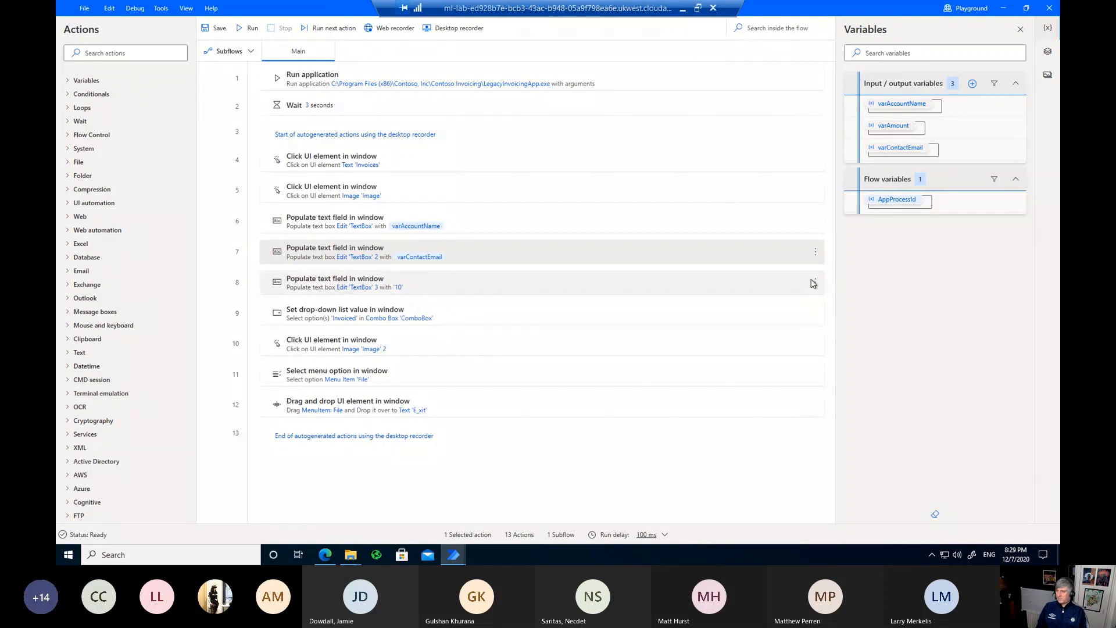
# Step: Replace step 8's fixed fill-in value 10 with varAmount
pyautogui.click(814, 282)
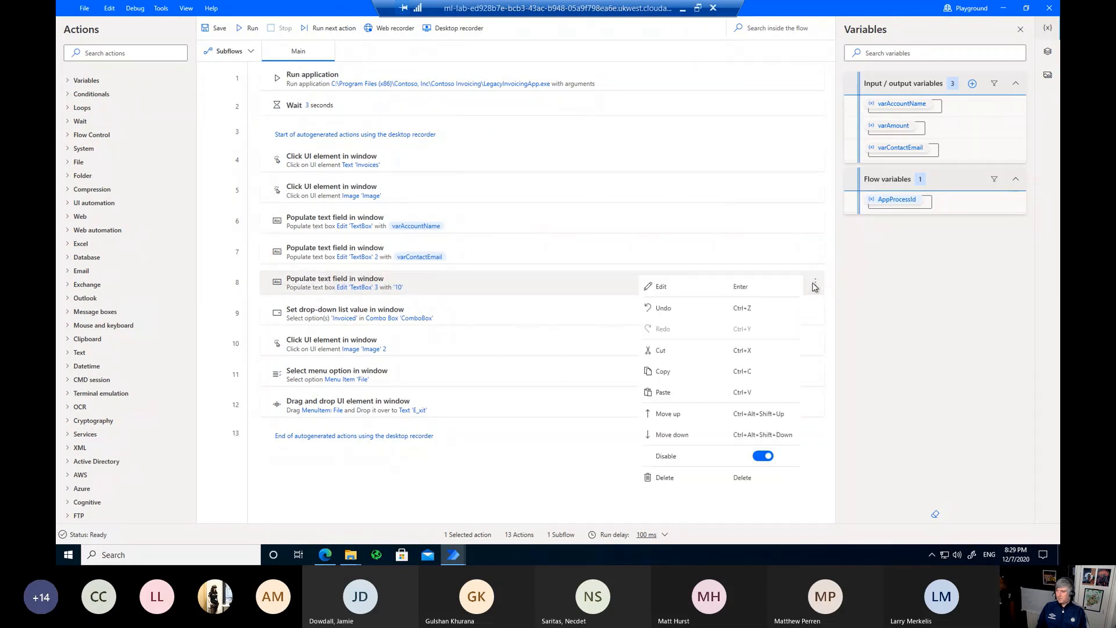
pyautogui.click(705, 289)
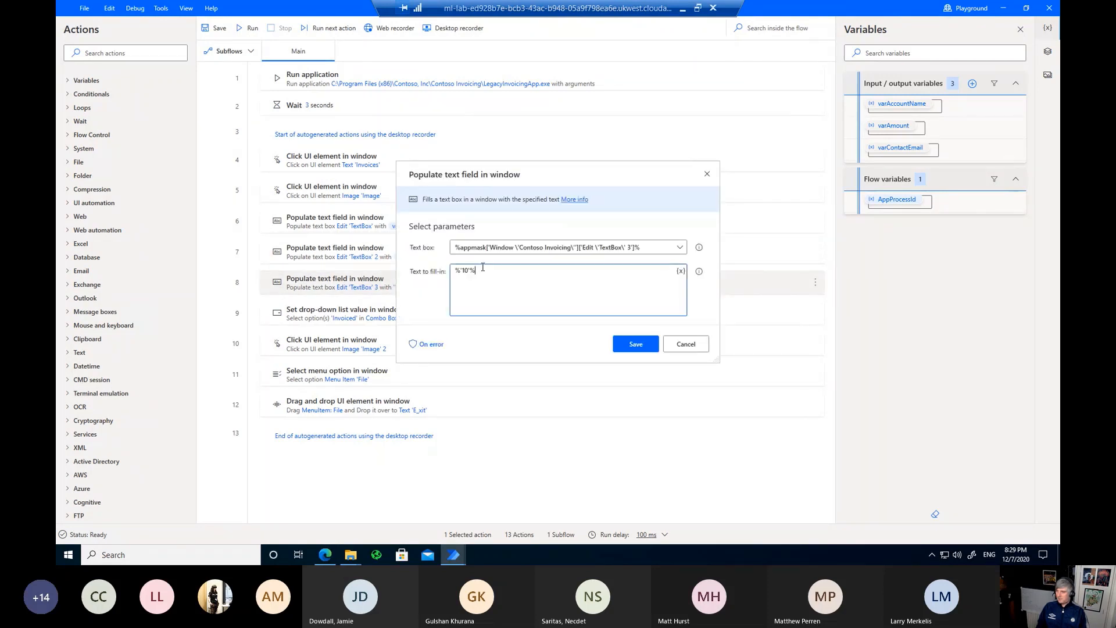
pyautogui.moveTo(482, 268); pyautogui.dragTo(455, 270)
pyautogui.press('BackSpace')
pyautogui.click(681, 271)
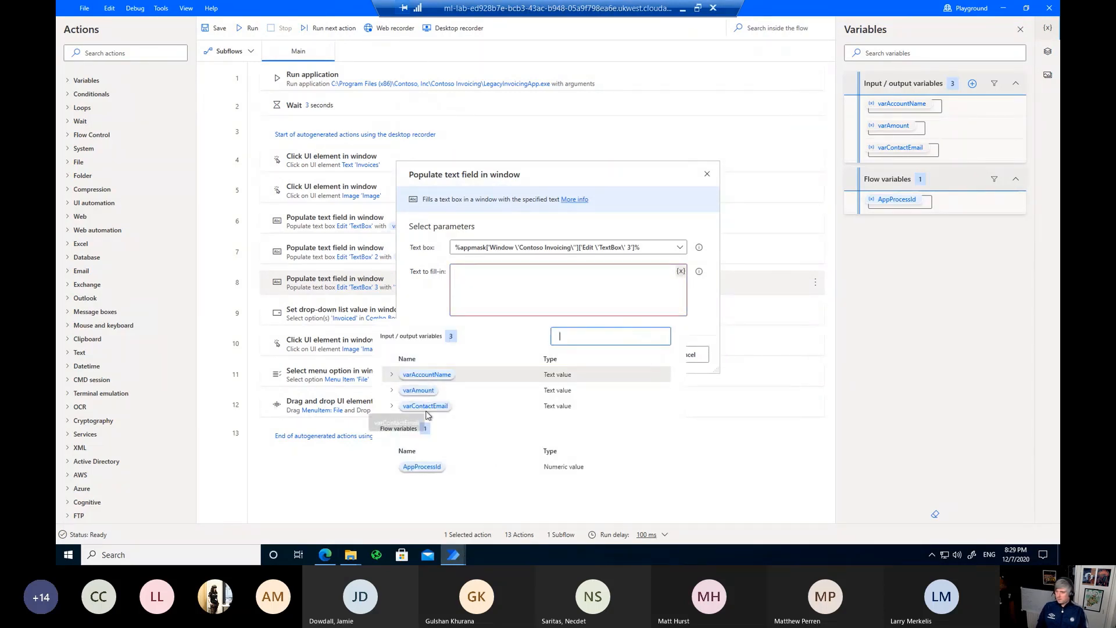
pyautogui.click(423, 391)
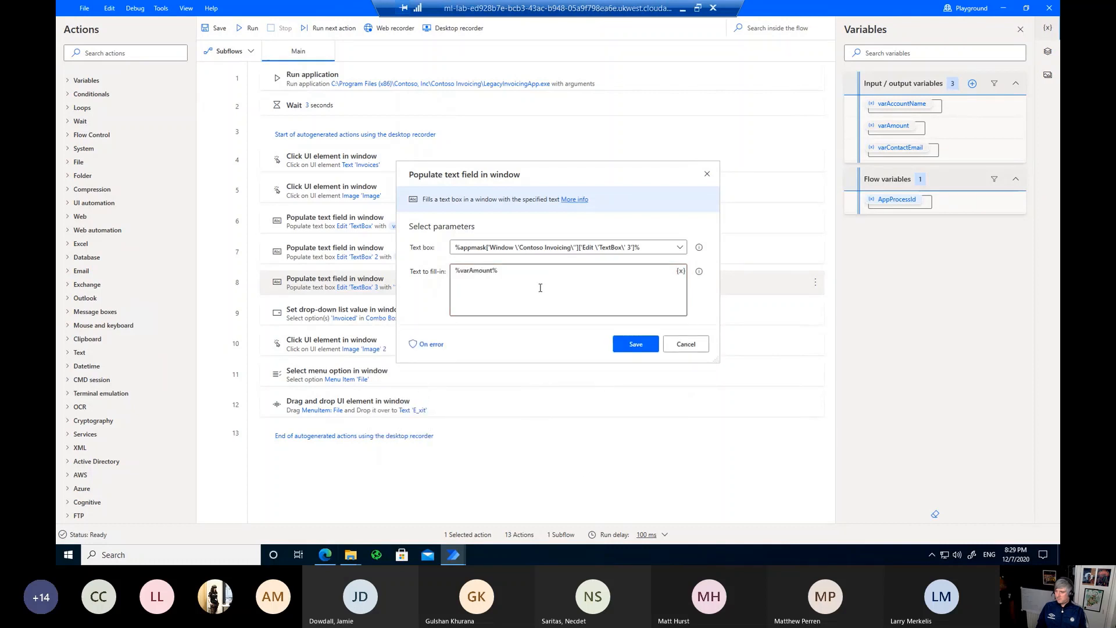
pyautogui.click(633, 344)
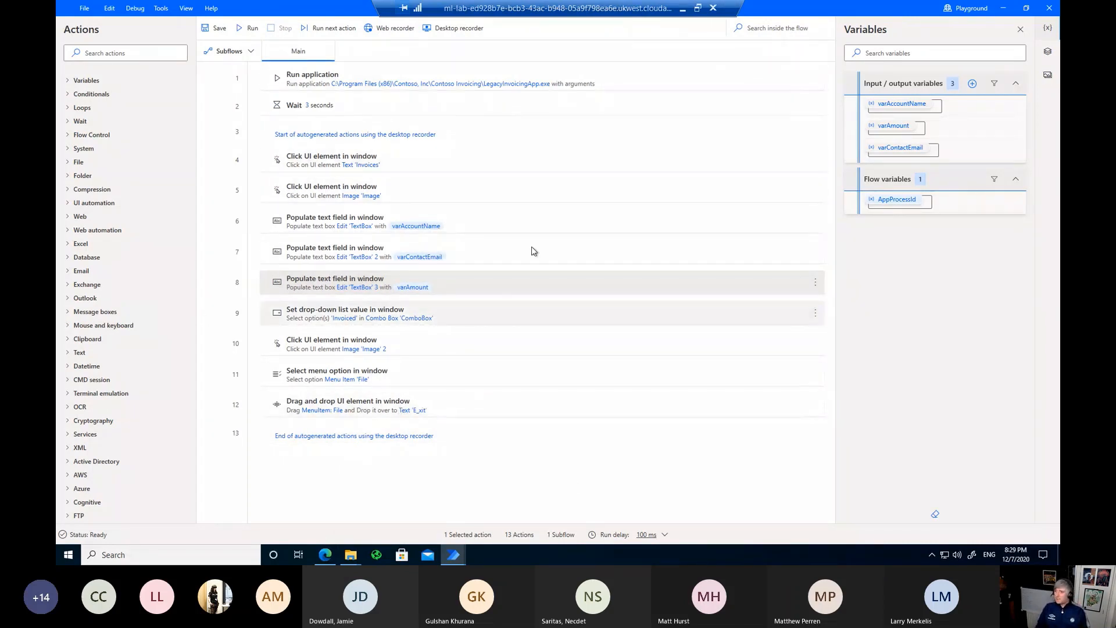
# Step: Insert 'Get details of a UI element in window' as step 9 and begin capturing a new UI element
pyautogui.click(125, 54)
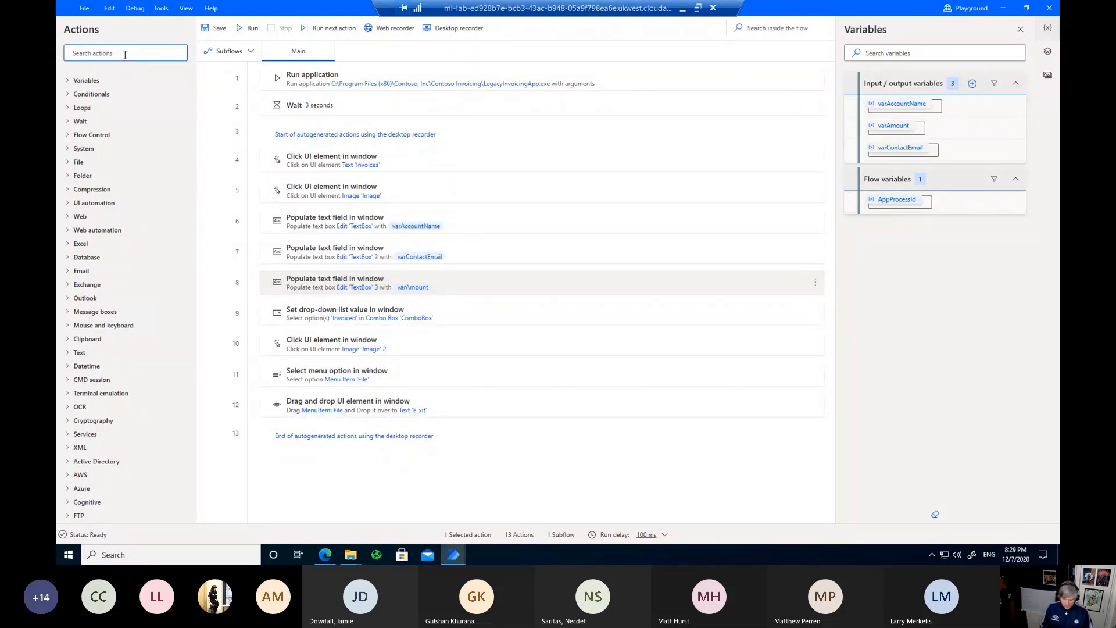
pyautogui.write('u')
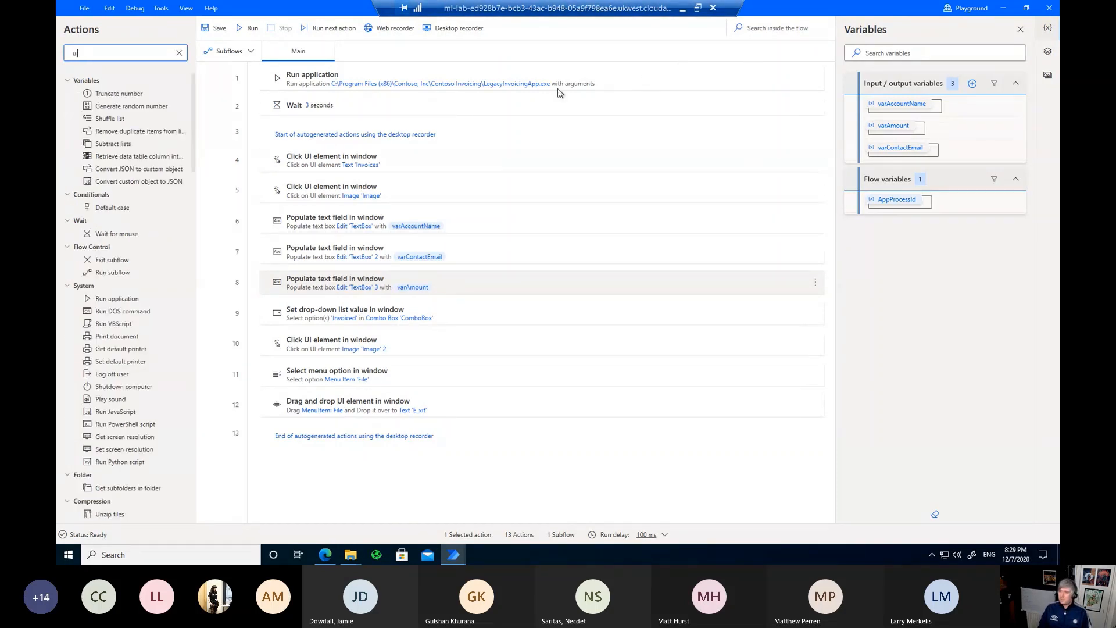
pyautogui.write('i')
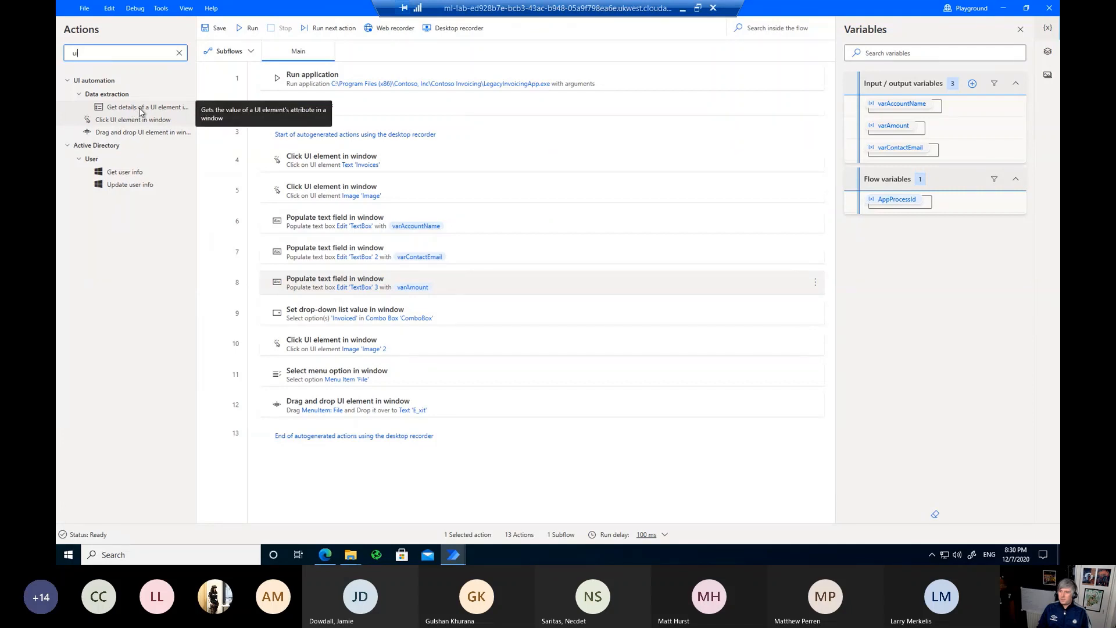
pyautogui.moveTo(140, 111); pyautogui.dragTo(296, 322)
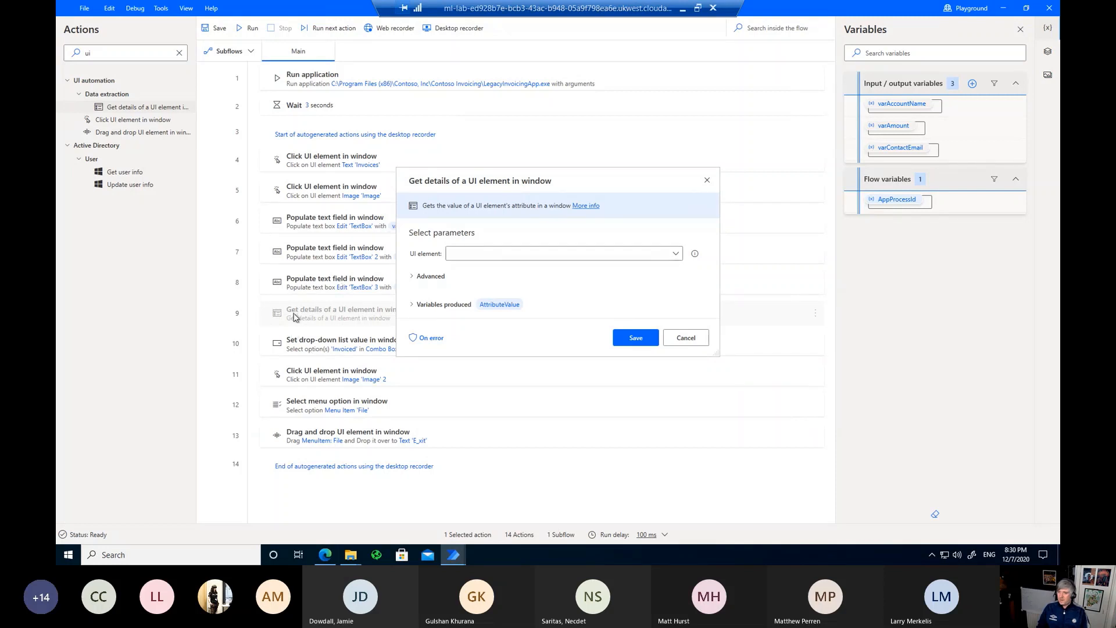
pyautogui.click(676, 254)
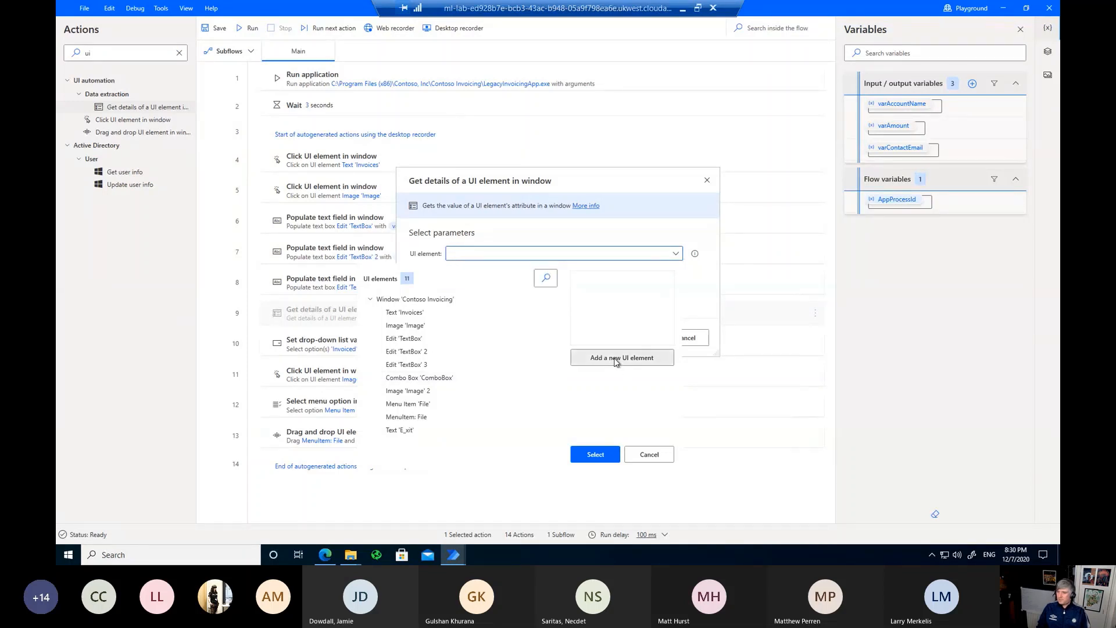
pyautogui.click(617, 359)
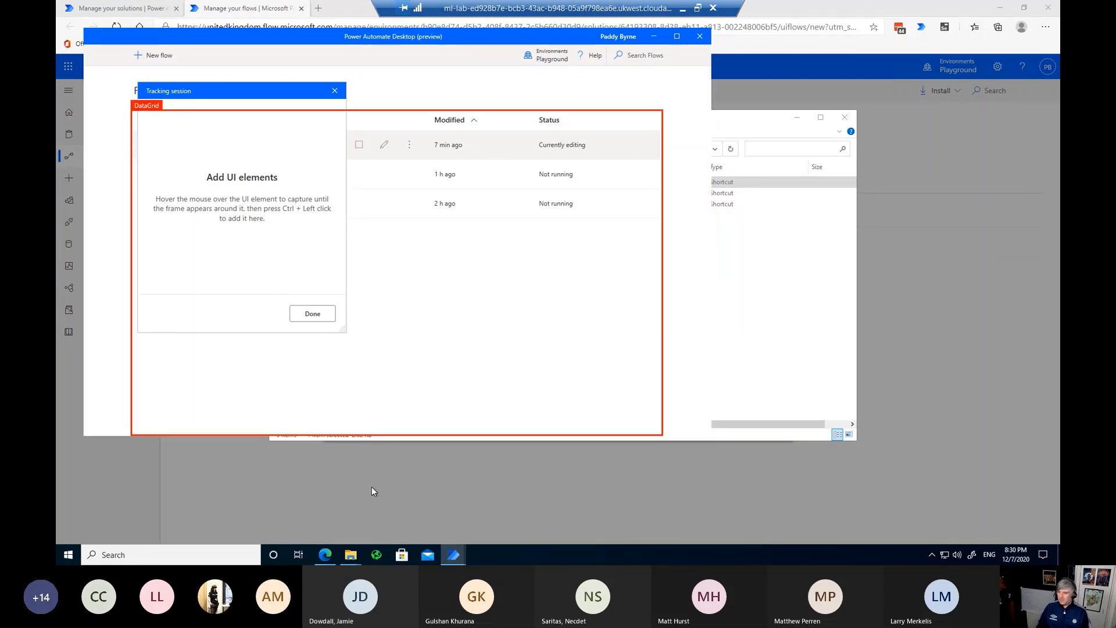
# Step: Show Contoso Invoicing's invoice list and start a new invoice
pyautogui.click(383, 556)
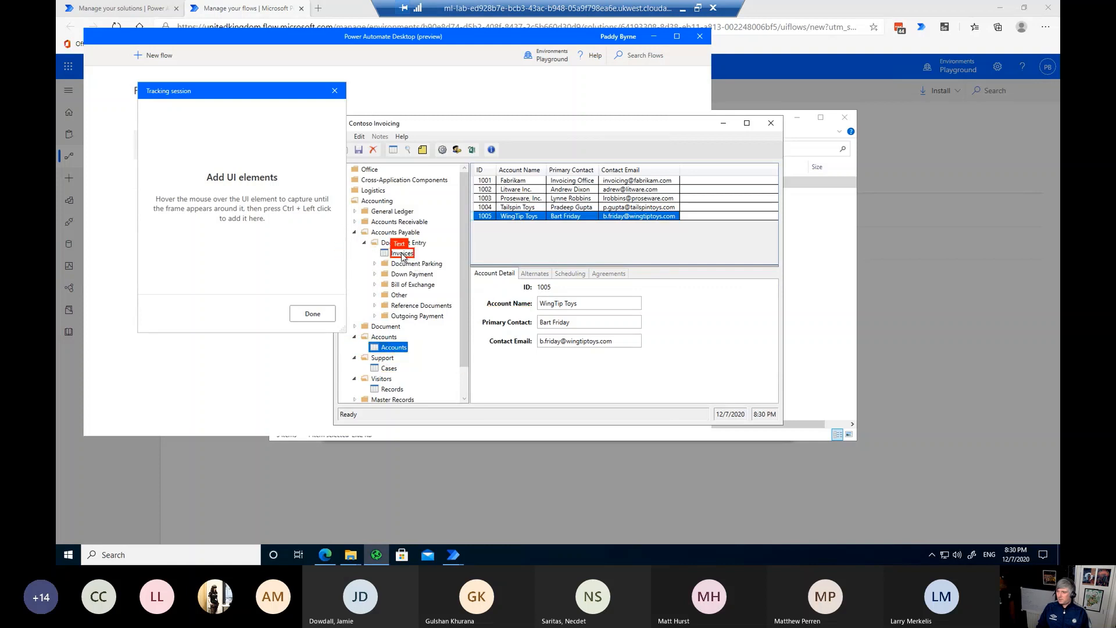
pyautogui.click(402, 254)
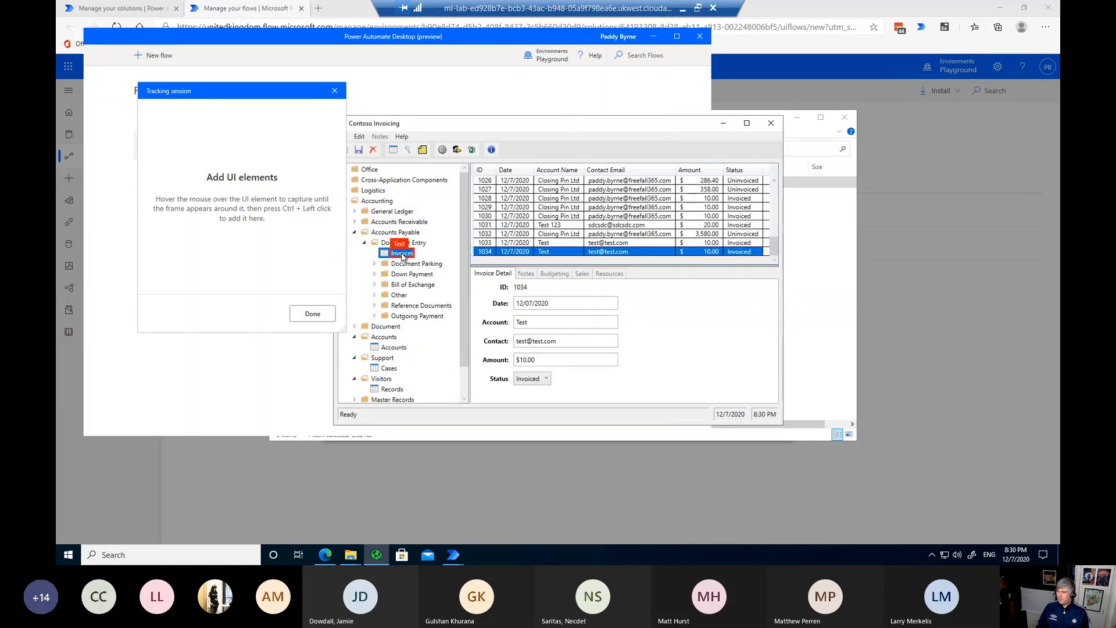
pyautogui.moveTo(430, 127); pyautogui.dragTo(495, 130)
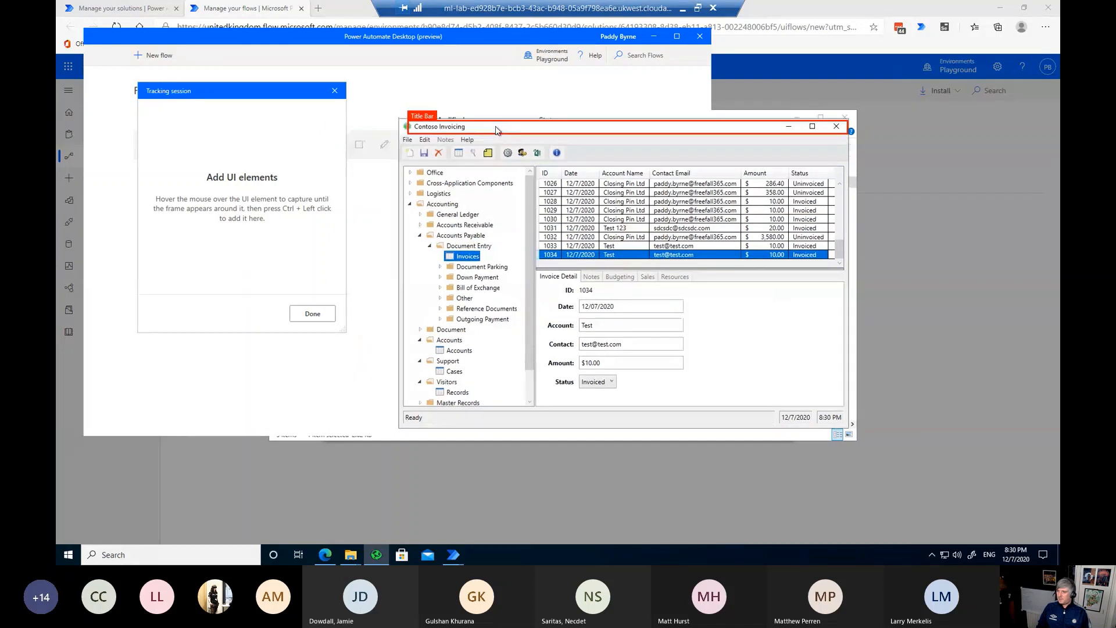
pyautogui.click(409, 153)
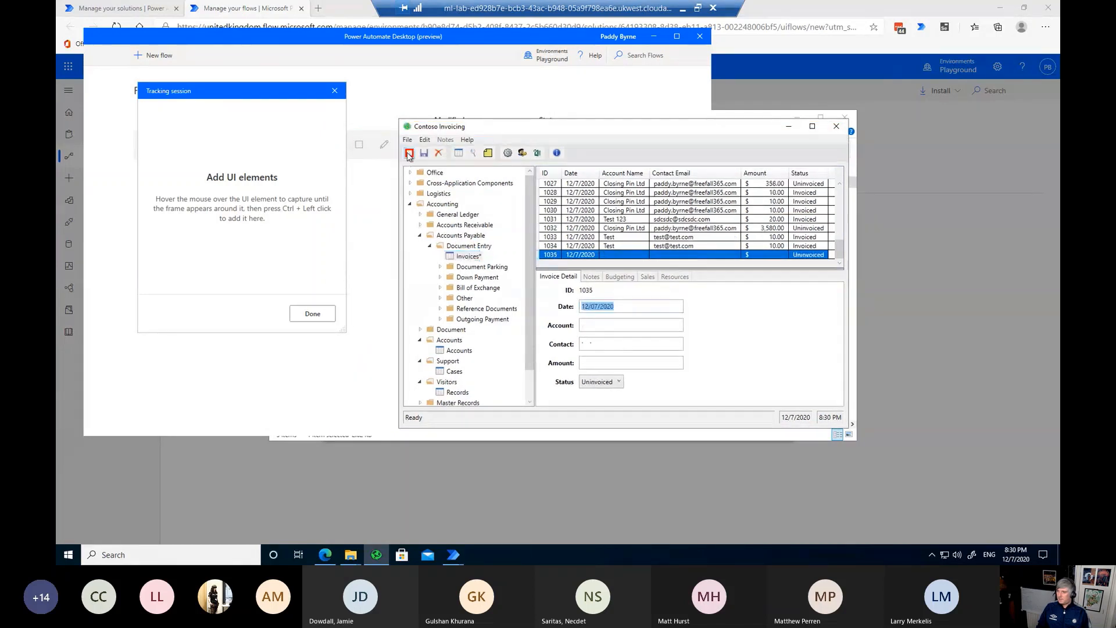
# Step: Save the invoice with account test, a test contact e-mail and amount 10, then capture its ID 1035
pyautogui.click(626, 325)
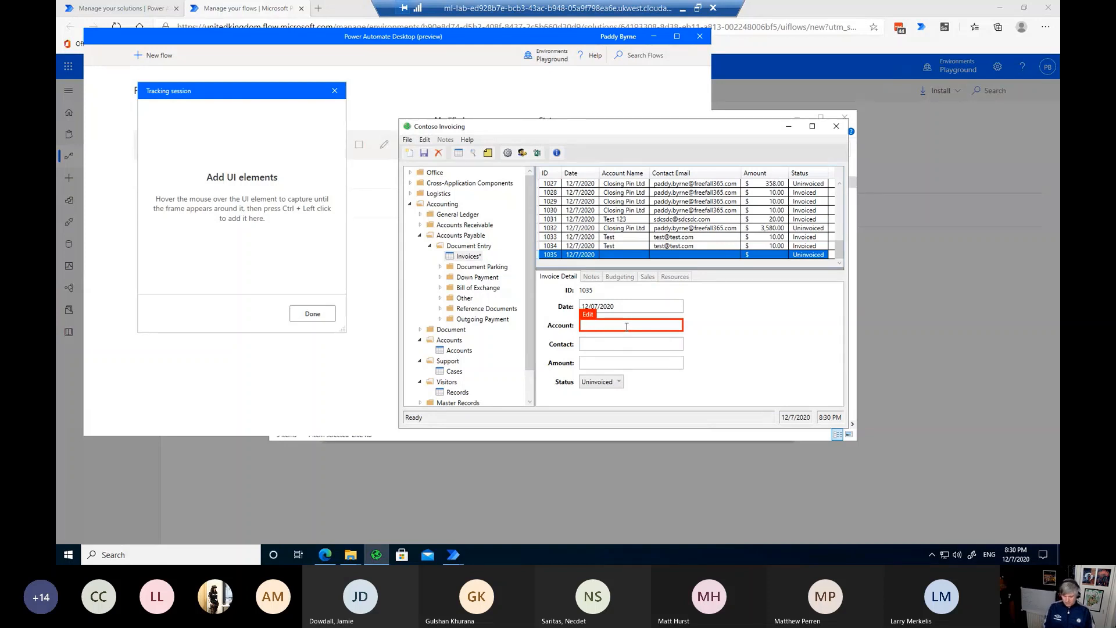
pyautogui.write('test')
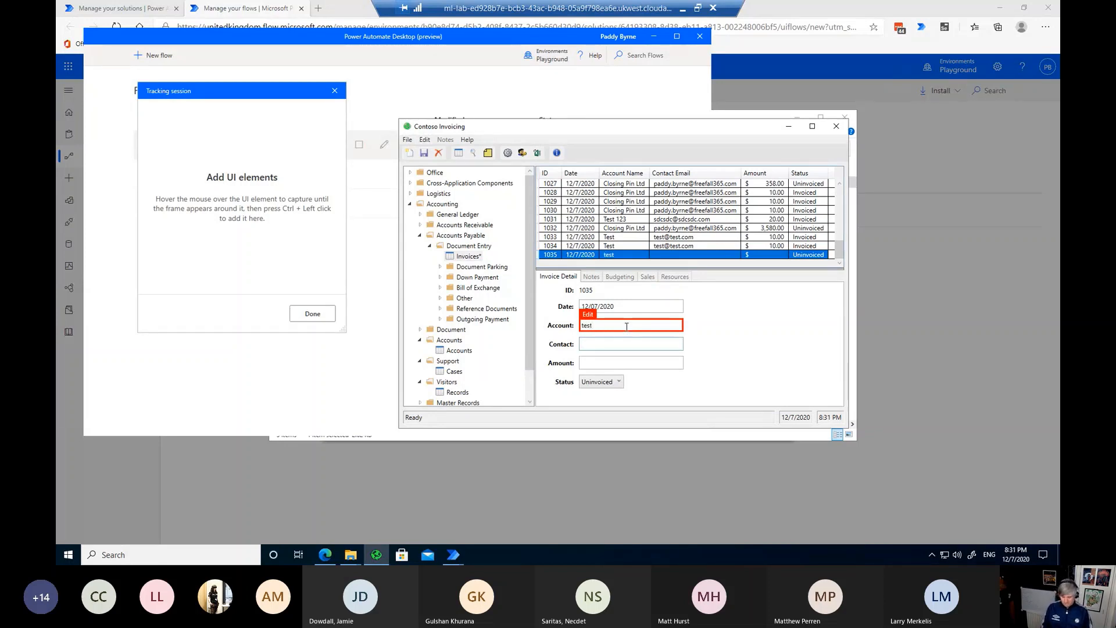
pyautogui.write('test@test')
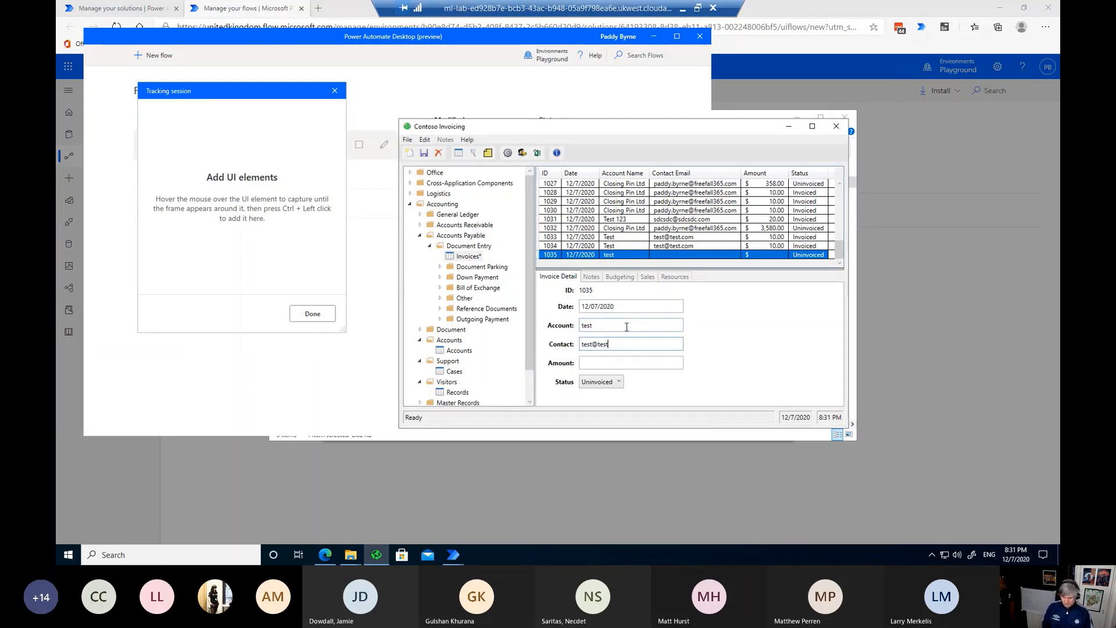
pyautogui.write('.co.uk')
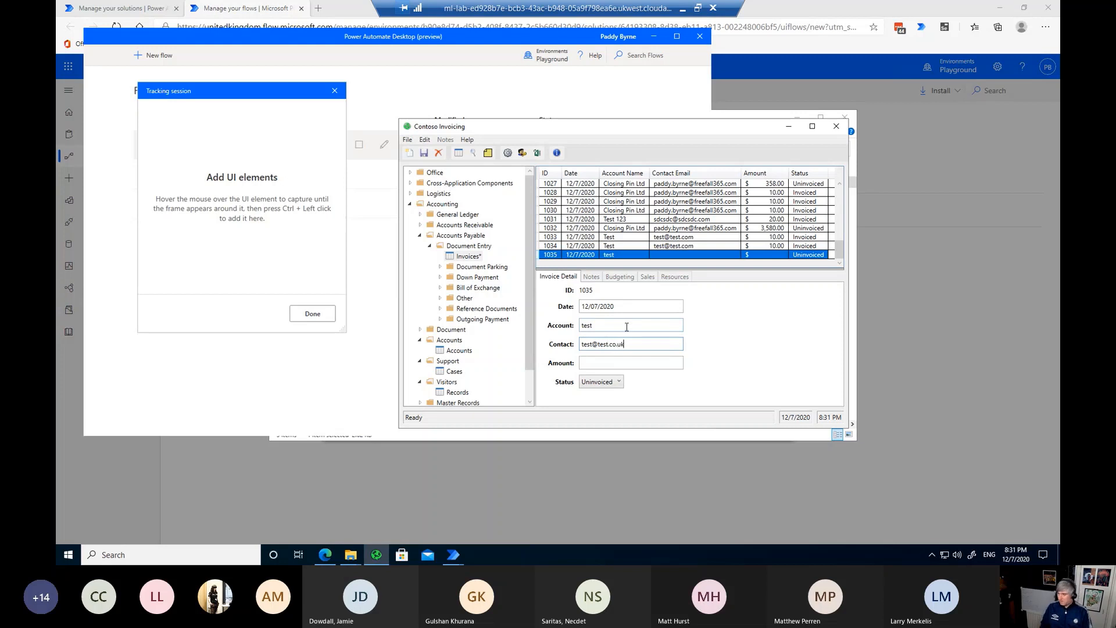
pyautogui.click(610, 362)
pyautogui.write('10')
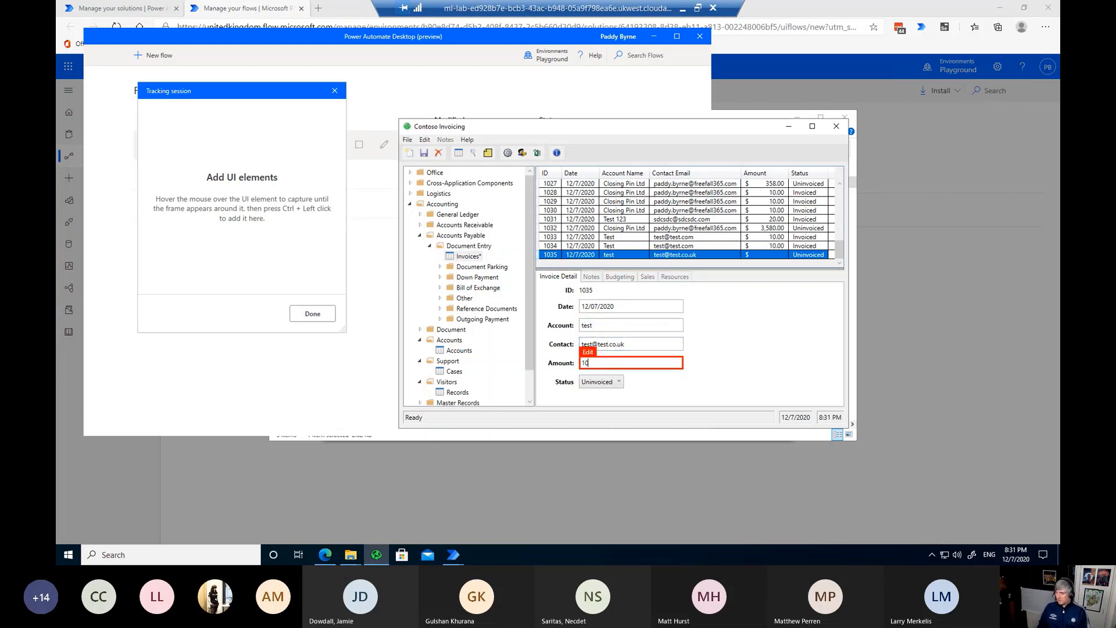
pyautogui.click(423, 153)
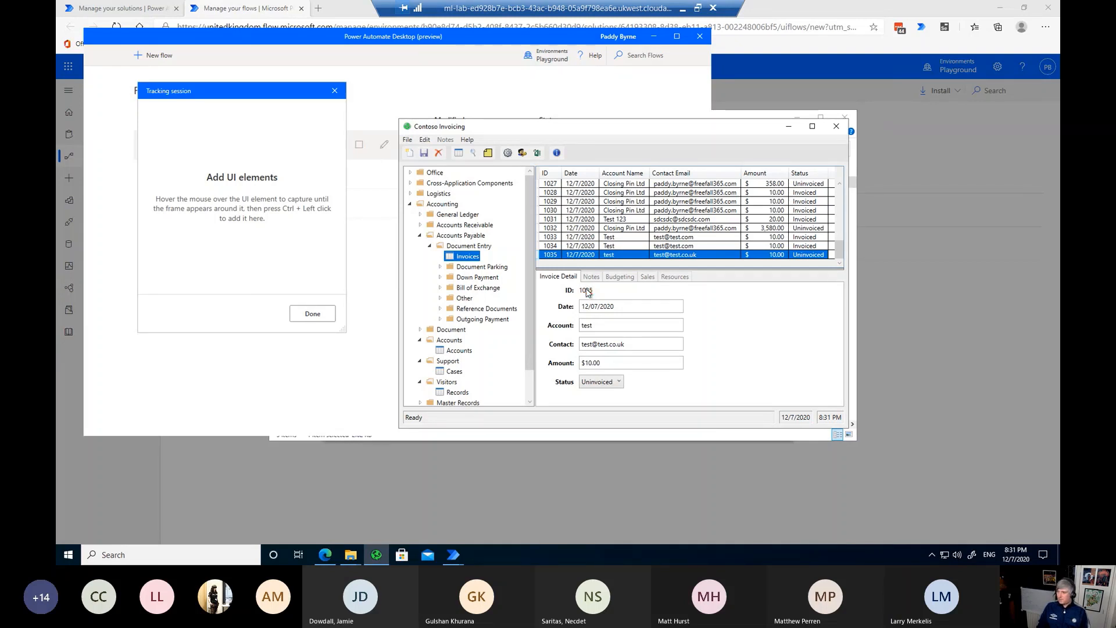
pyautogui.keyDown('ctrl'); pyautogui.click(586, 290); pyautogui.keyUp('ctrl')
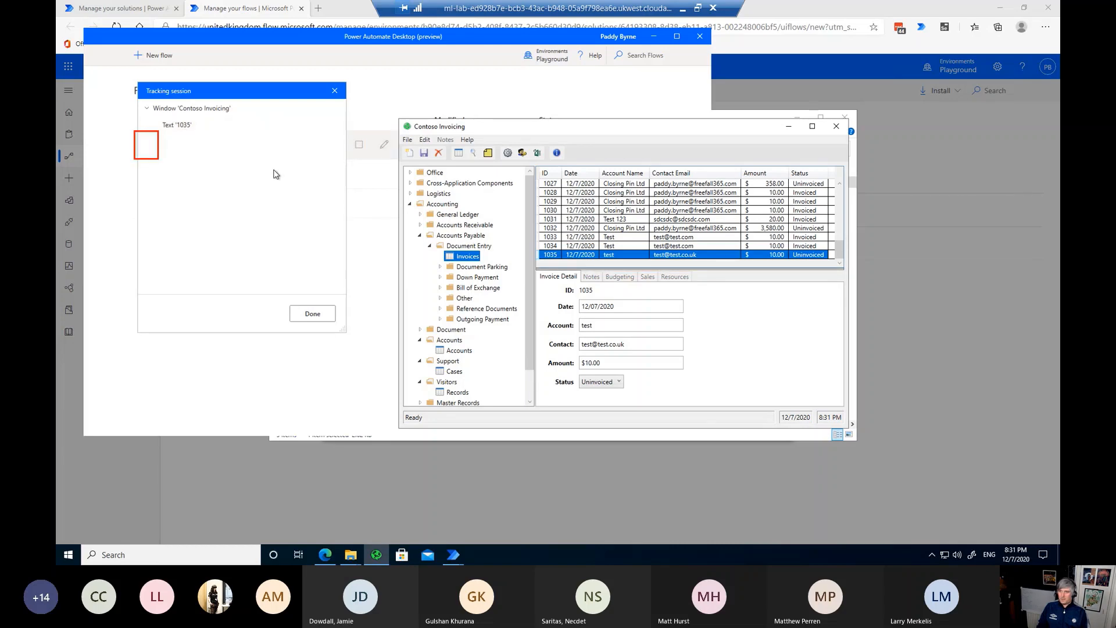
pyautogui.click(321, 311)
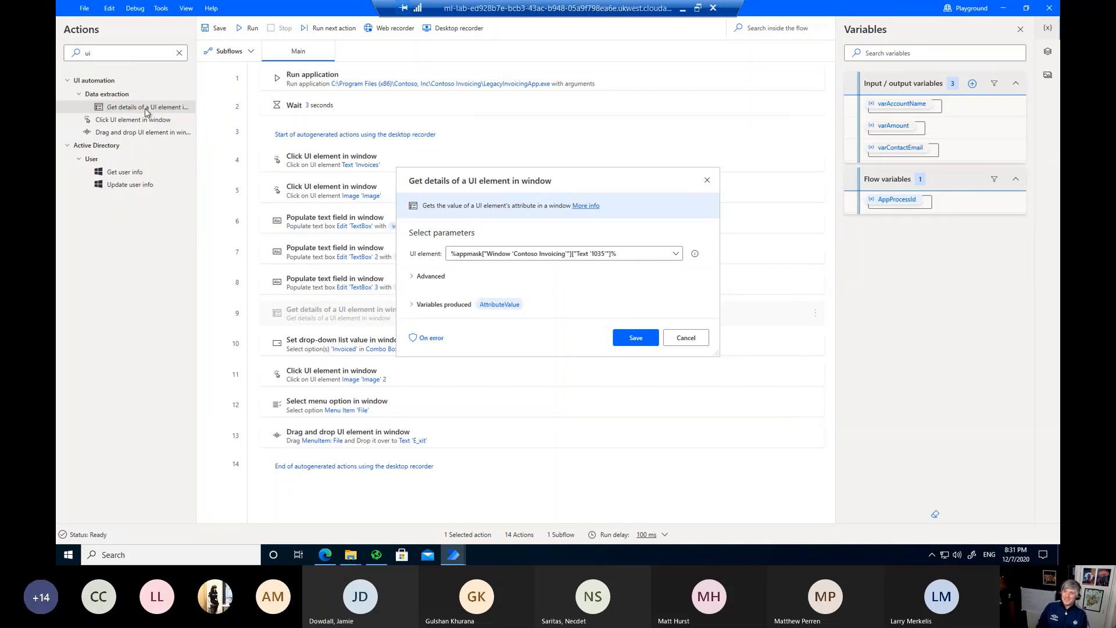
# Step: Save step 9 so it reads the Own Text of Text '1035' into AttributeValue
pyautogui.click(636, 340)
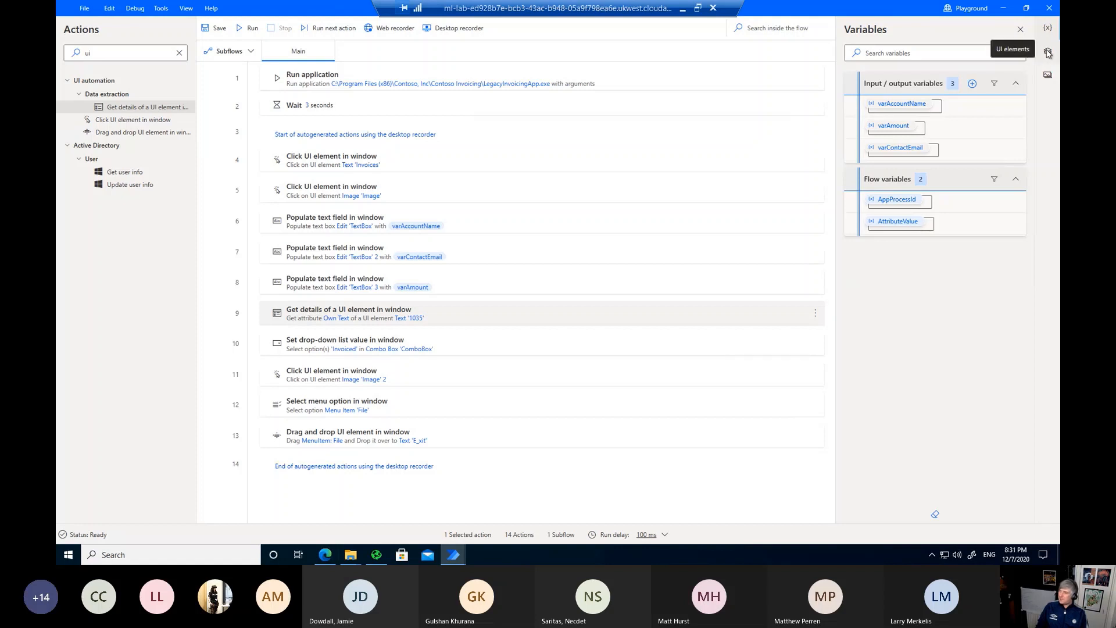
# Step: Update the Text '1035' element's selector to match only Class and Id, not its Name
pyautogui.click(1048, 52)
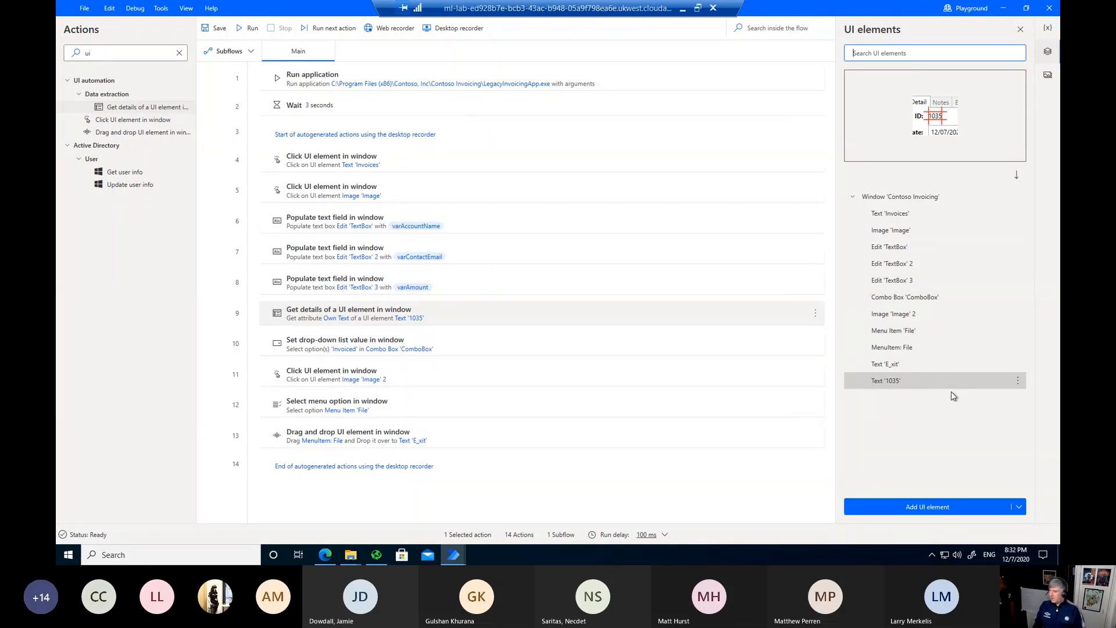
pyautogui.click(1019, 384)
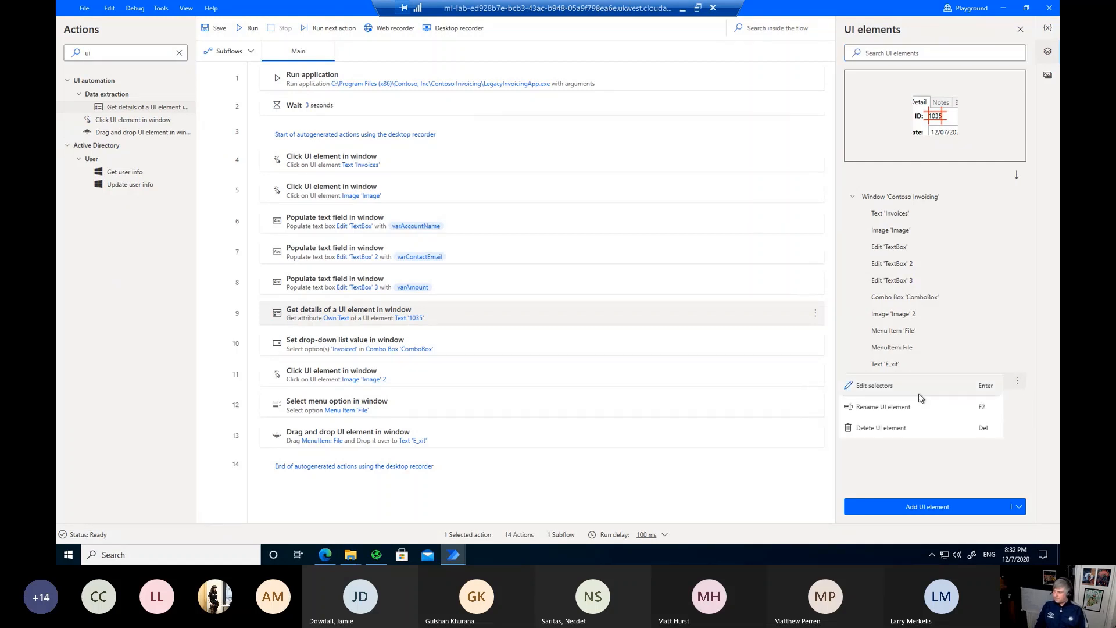
pyautogui.click(913, 389)
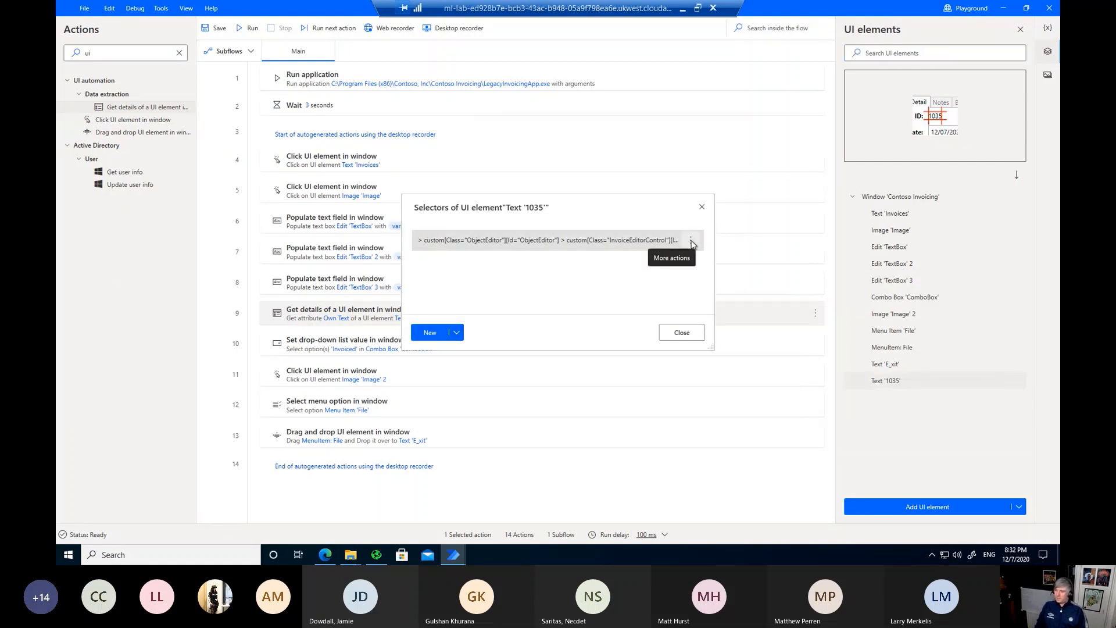
pyautogui.click(692, 241)
pyautogui.click(567, 246)
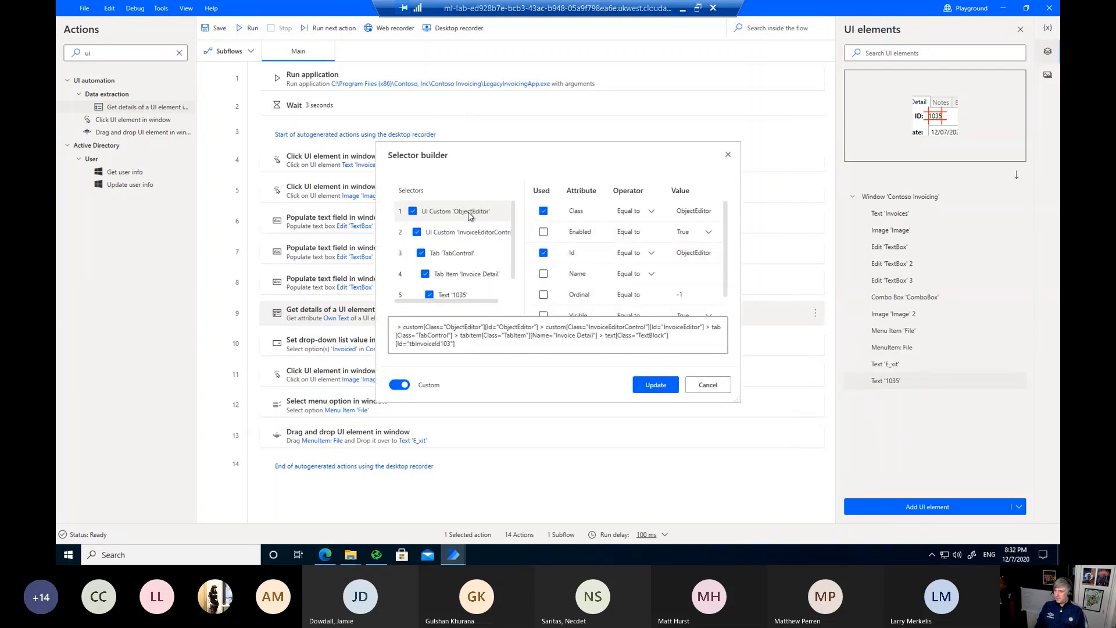
pyautogui.scroll(-1, 477, 262)
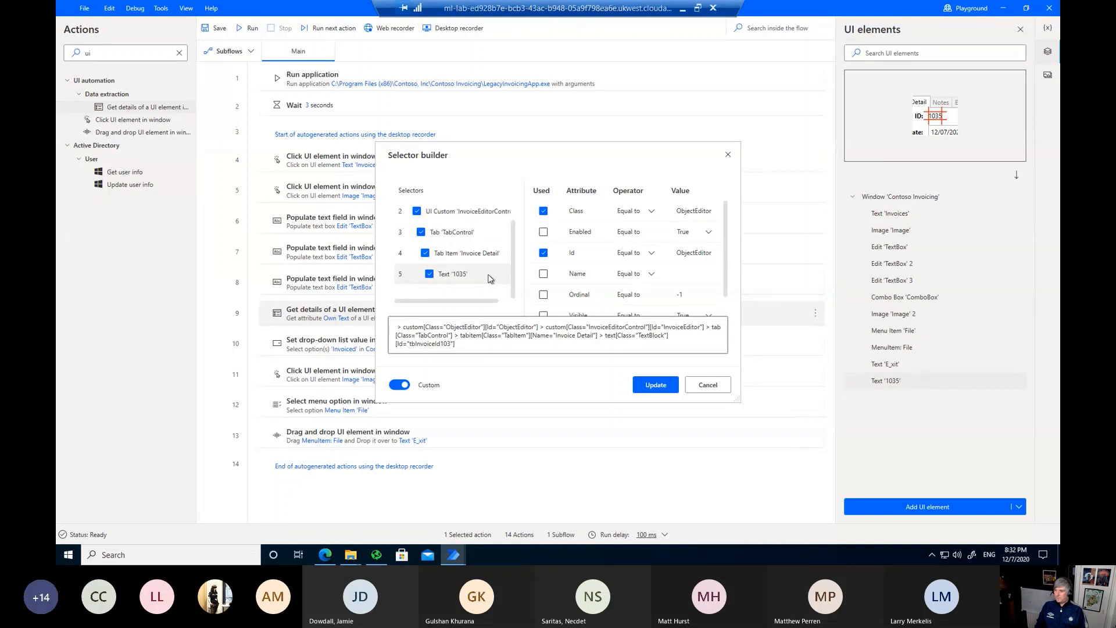
pyautogui.click(488, 279)
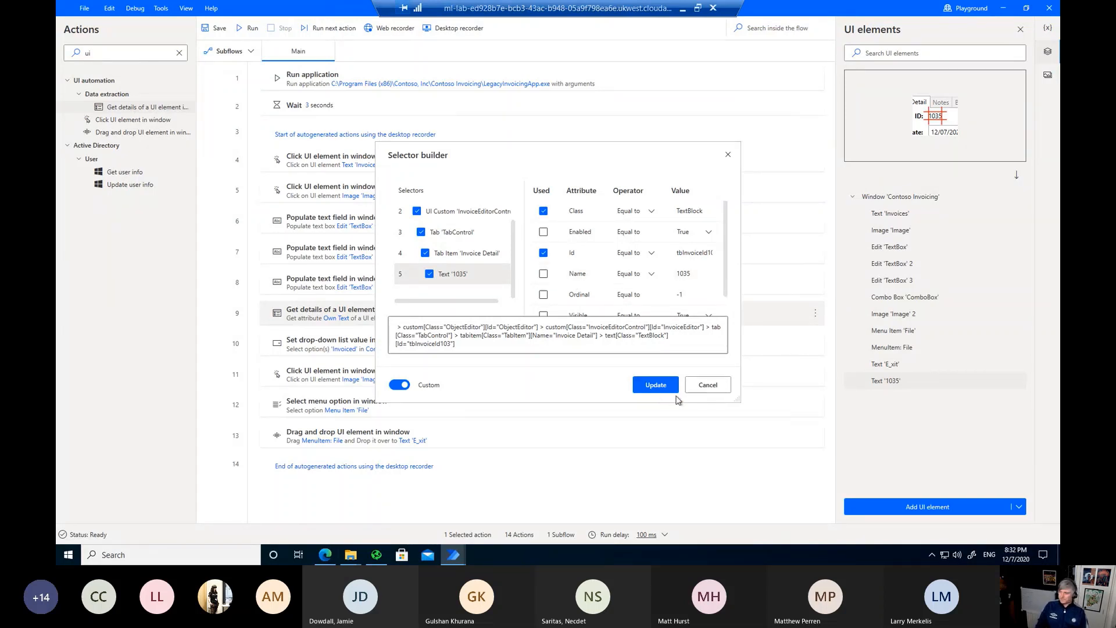
pyautogui.click(655, 385)
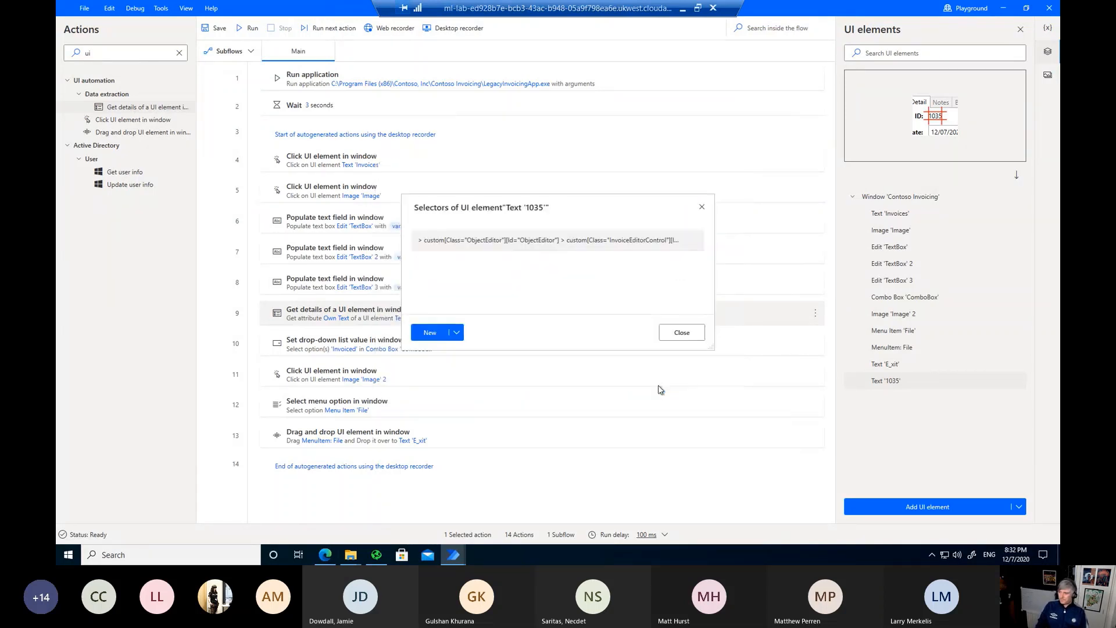
pyautogui.click(686, 333)
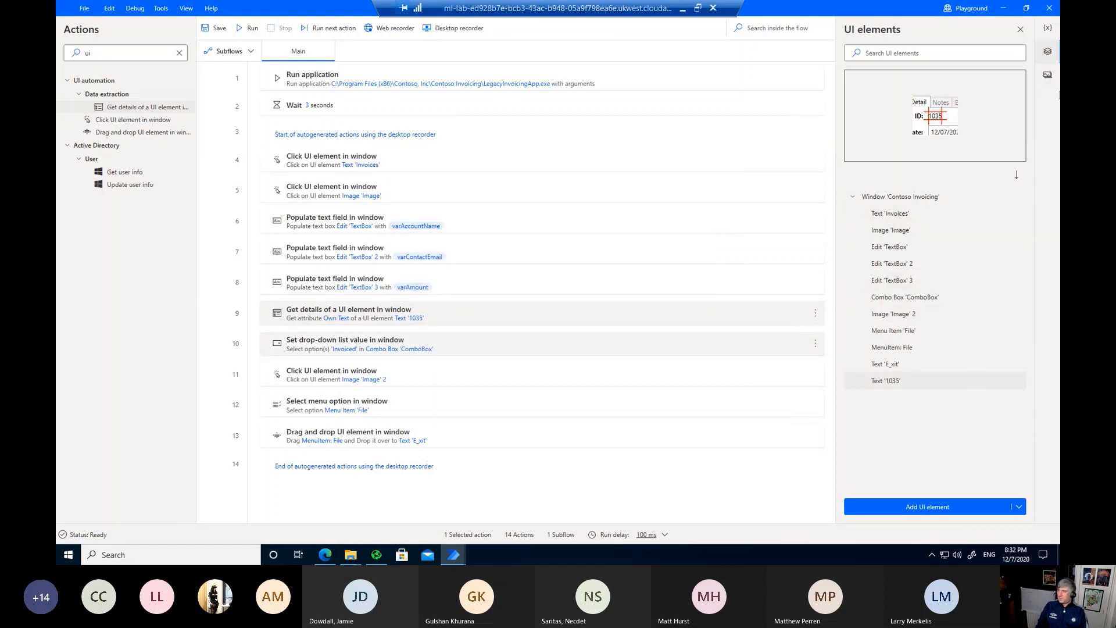
pyautogui.click(1057, 56)
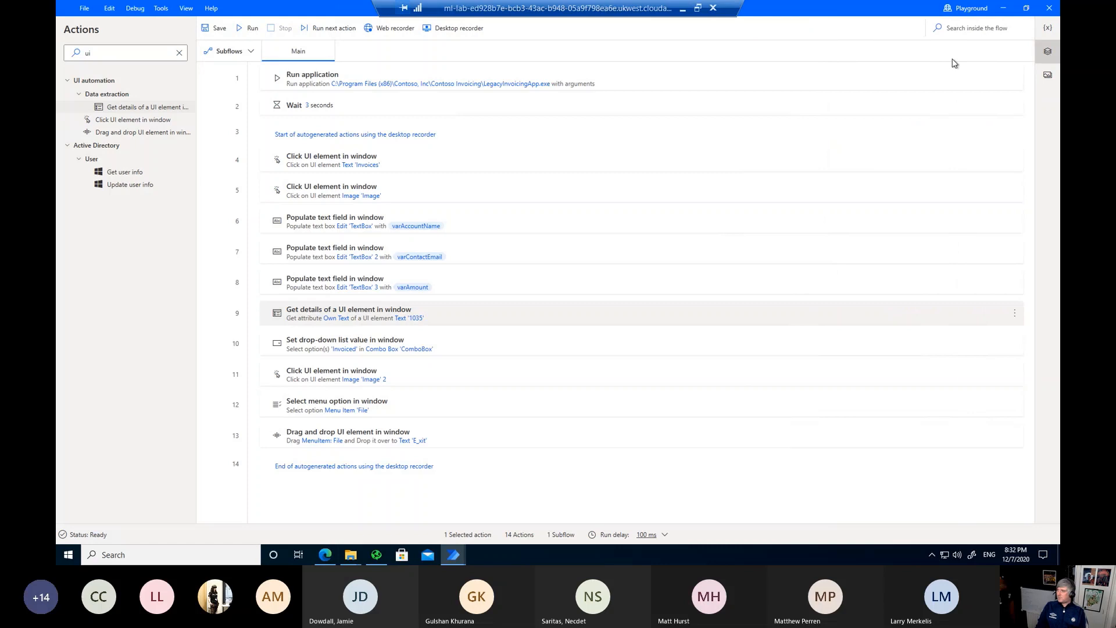
# Step: Create output variable varInvoiceID, using varInvoiceID as its external name and description too
pyautogui.click(1048, 28)
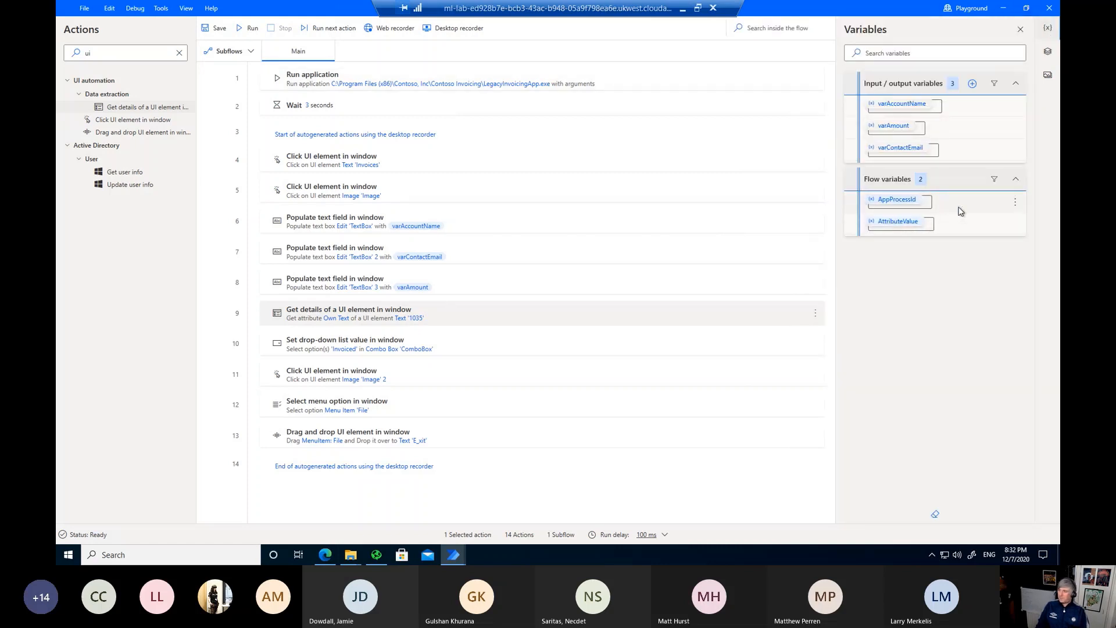
pyautogui.click(973, 84)
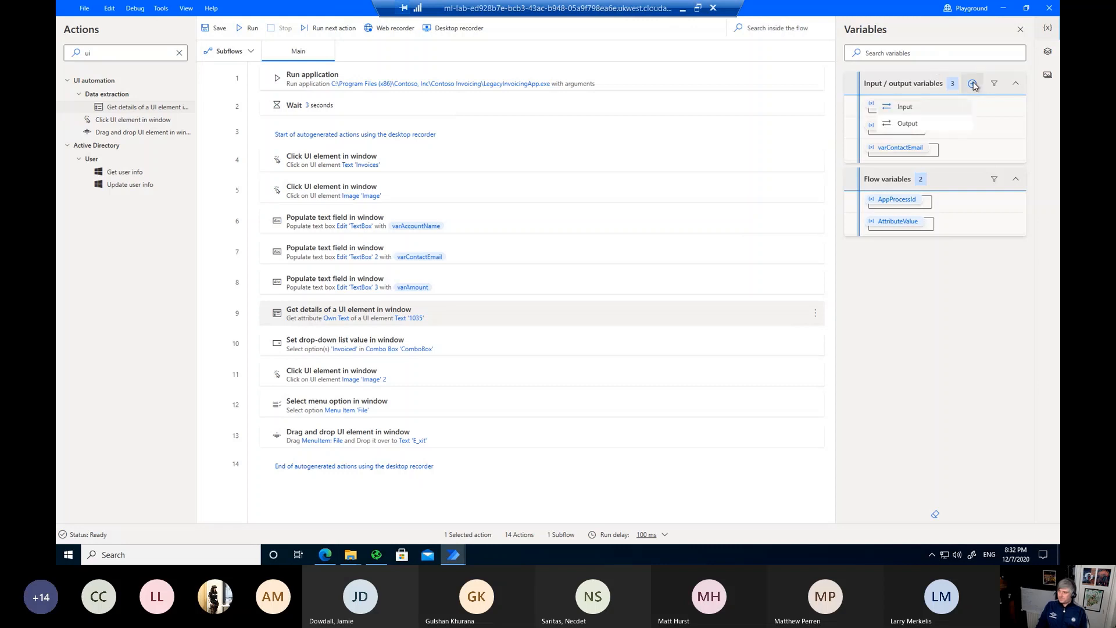
pyautogui.click(908, 124)
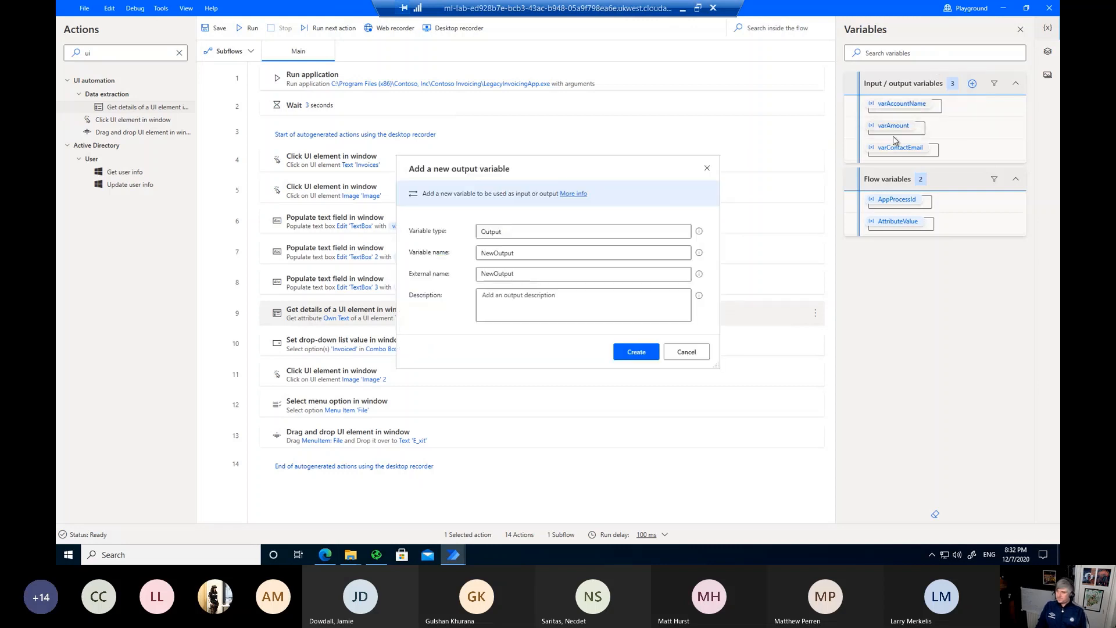
pyautogui.doubleClick(529, 251)
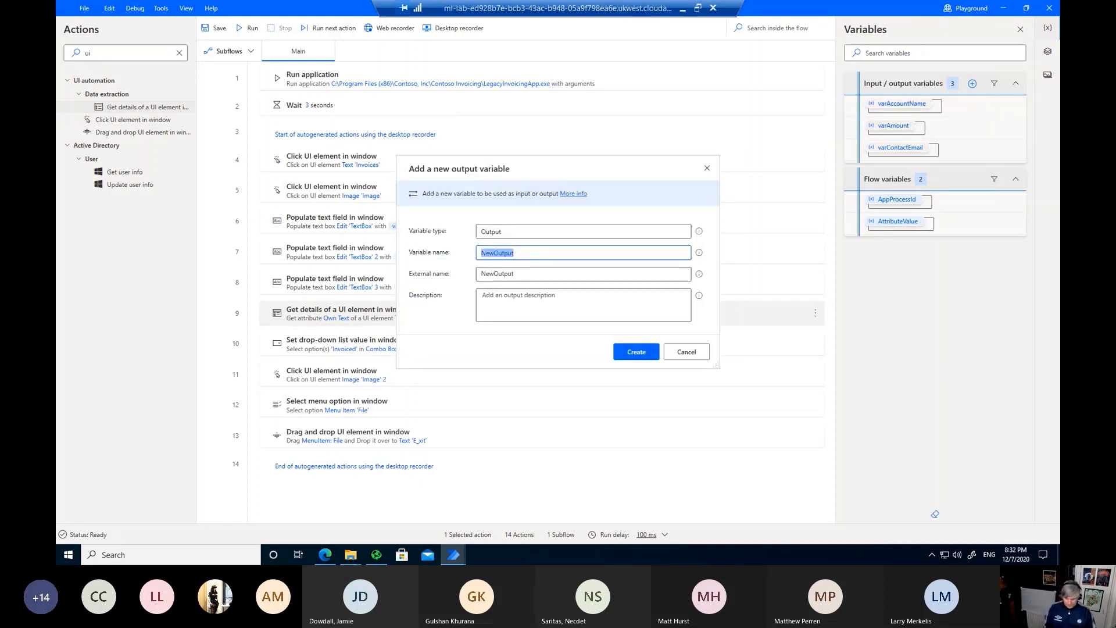
pyautogui.write('varInvoice')
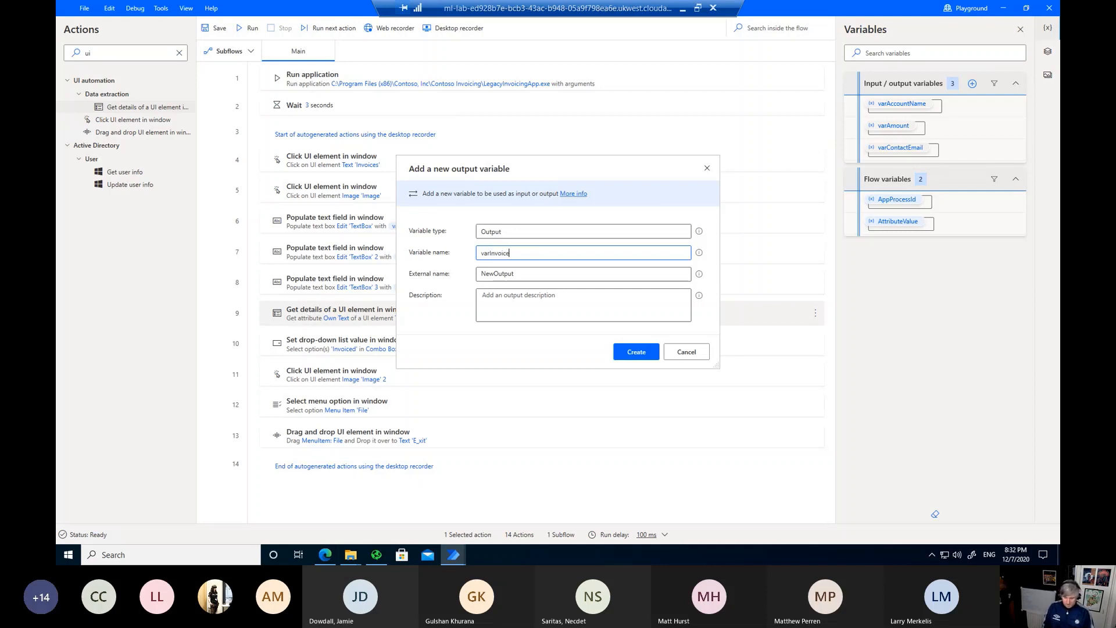
pyautogui.write('ID')
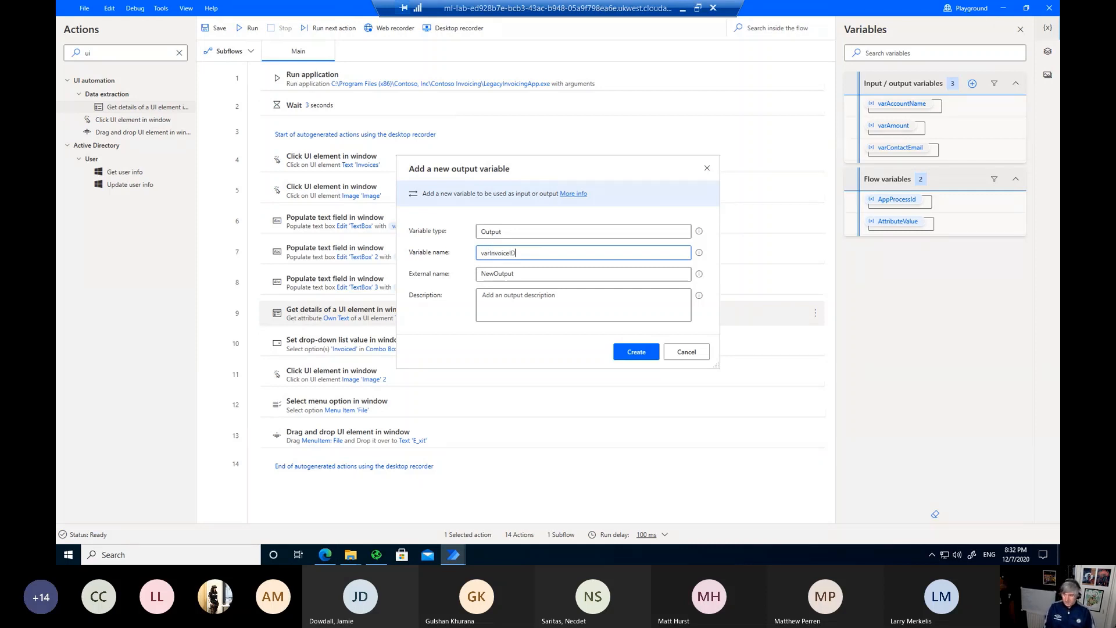
pyautogui.press('Tab')
pyautogui.doubleClick(520, 253)
pyautogui.hotkey('ctrl', 'c')
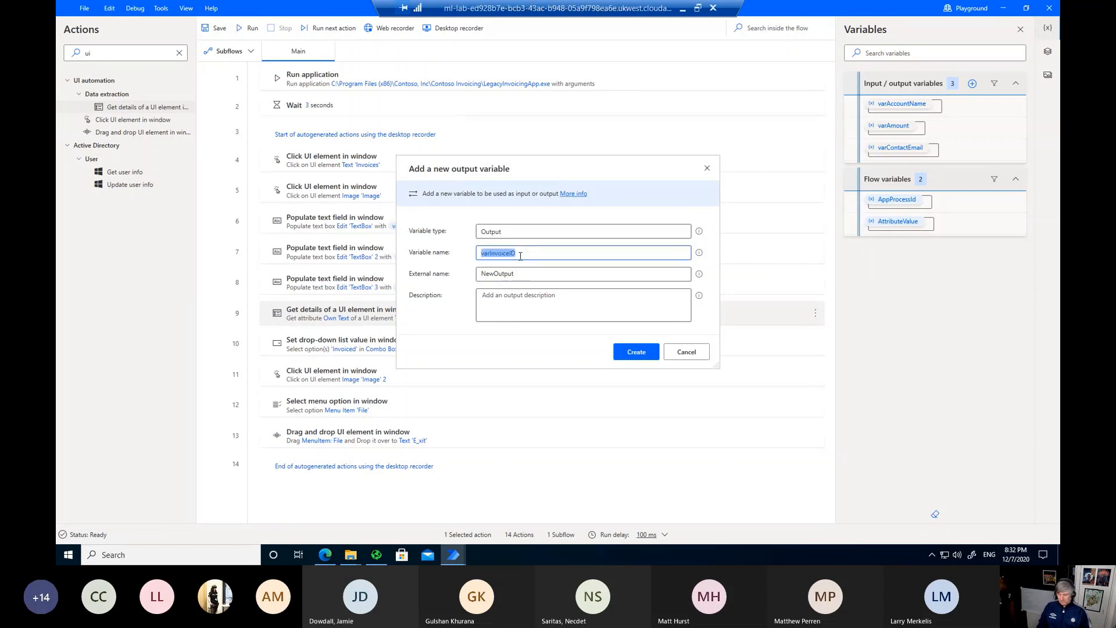
pyautogui.doubleClick(498, 274)
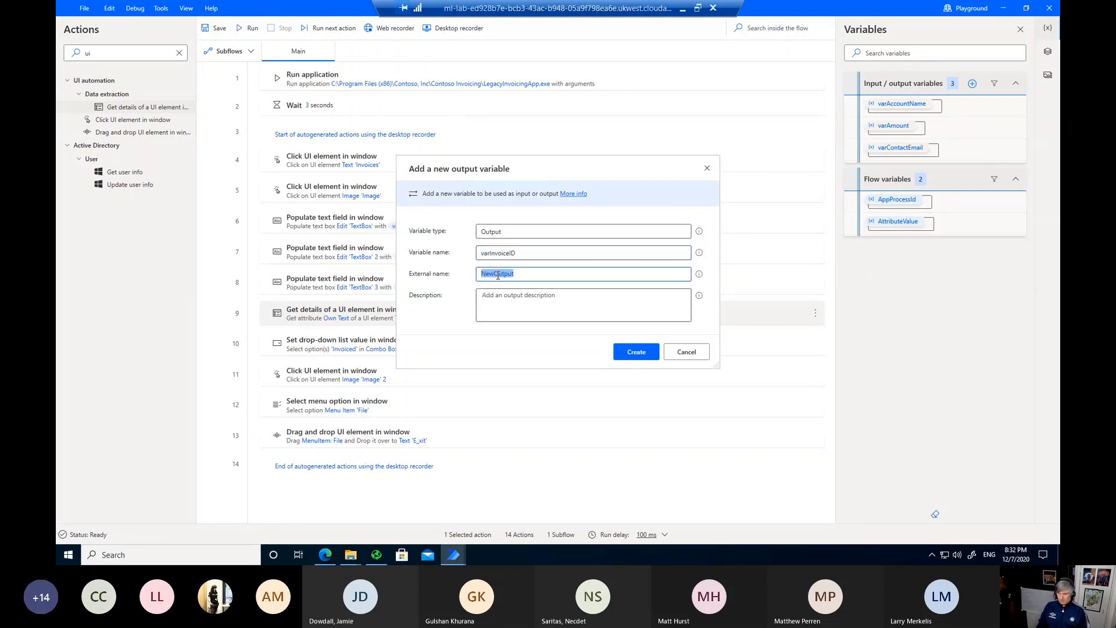
pyautogui.hotkey('ctrl', 'v')
pyautogui.click(481, 301)
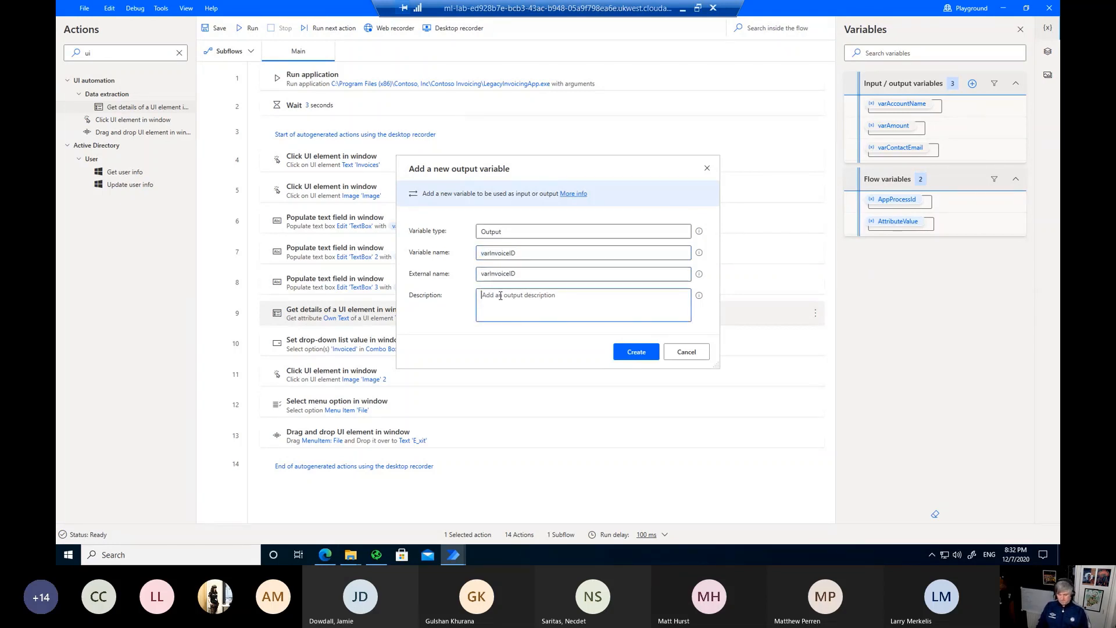
pyautogui.hotkey('ctrl', 'v')
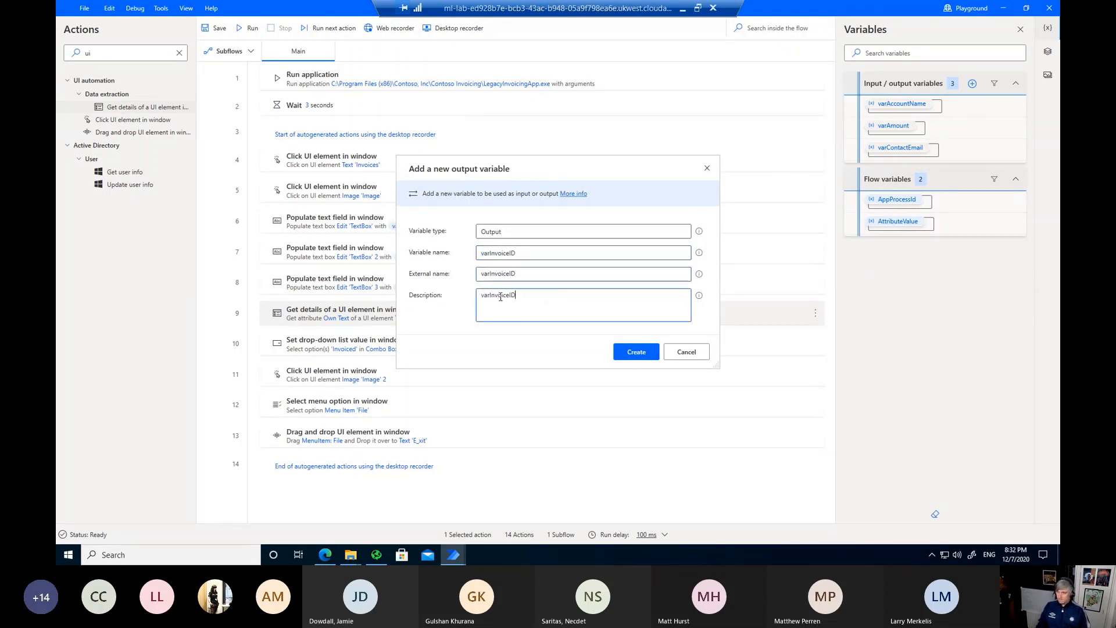
pyautogui.click(636, 353)
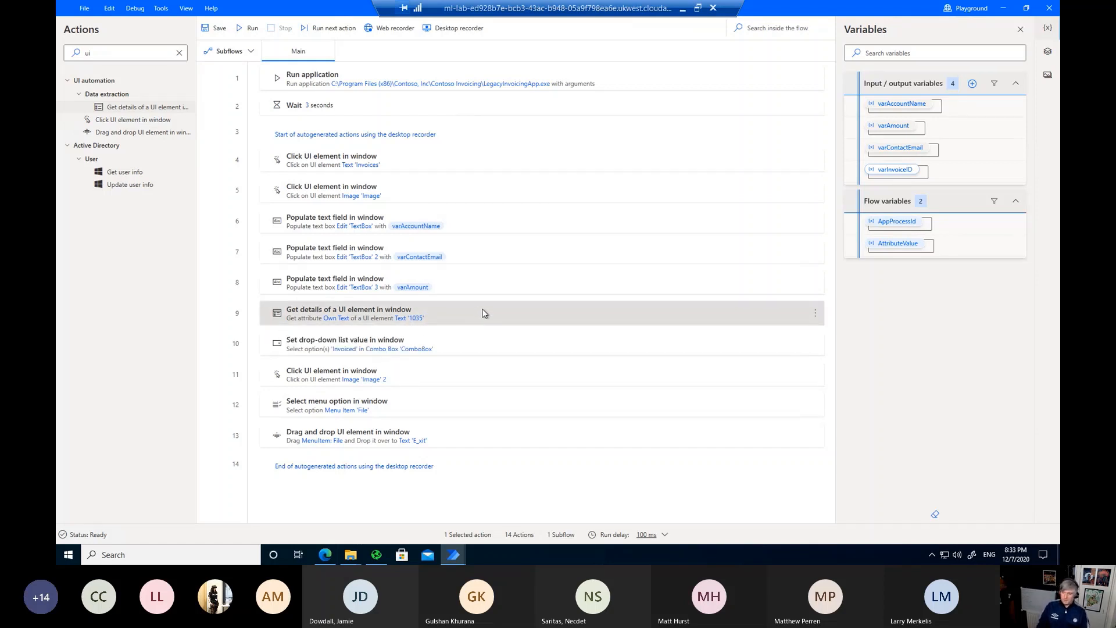
# Step: Insert a Set variable action as step 10 of the flow
pyautogui.doubleClick(108, 53)
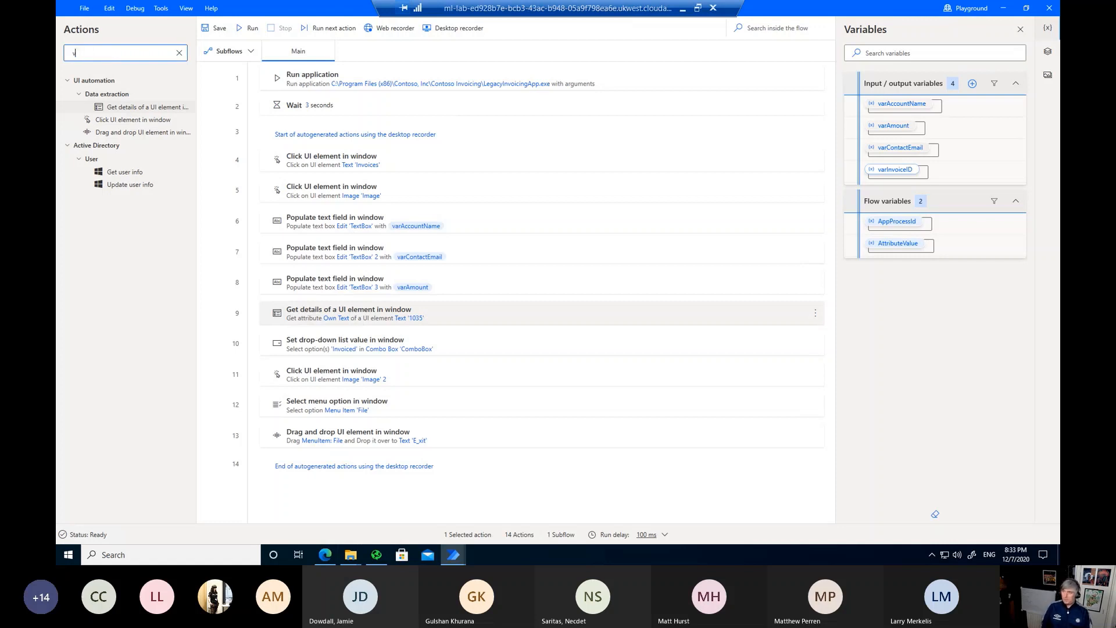
pyautogui.write('var')
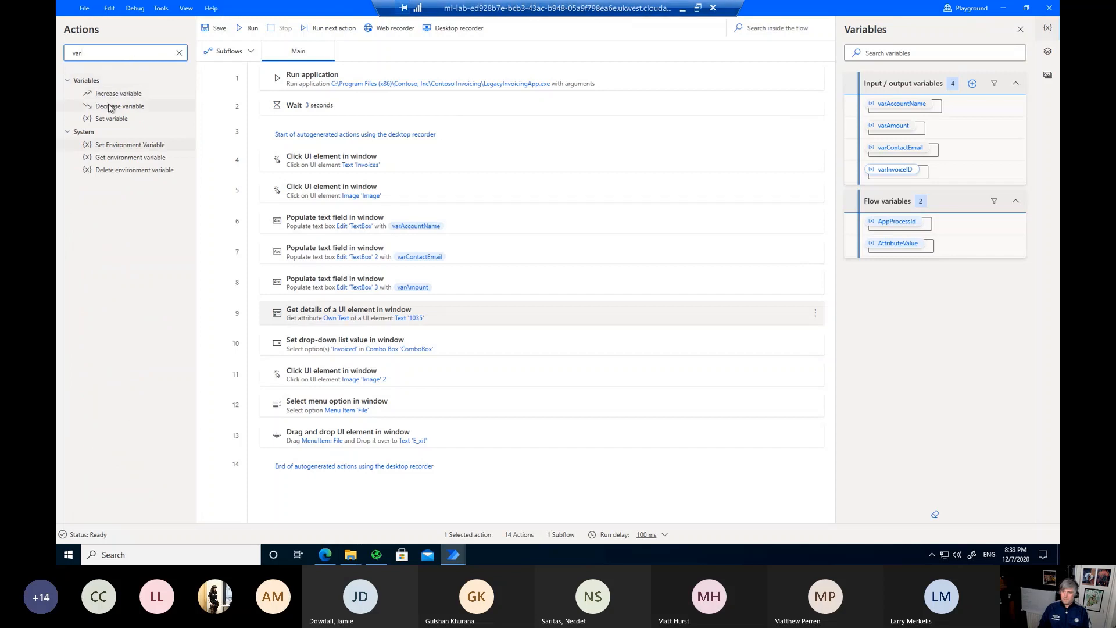
pyautogui.click(100, 119)
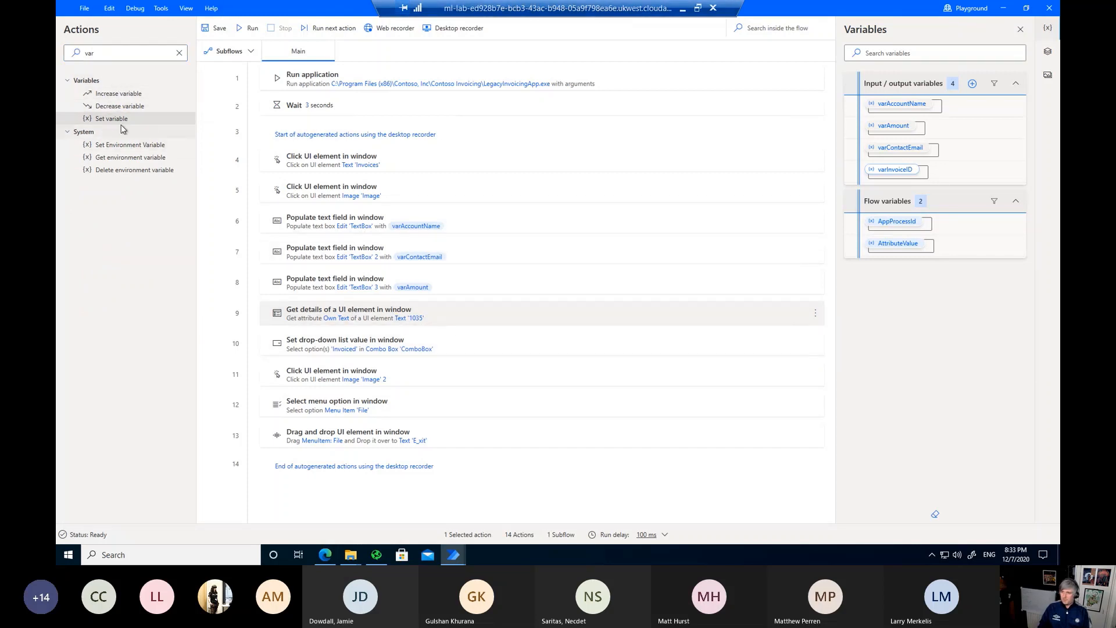
pyautogui.moveTo(112, 121); pyautogui.dragTo(489, 332)
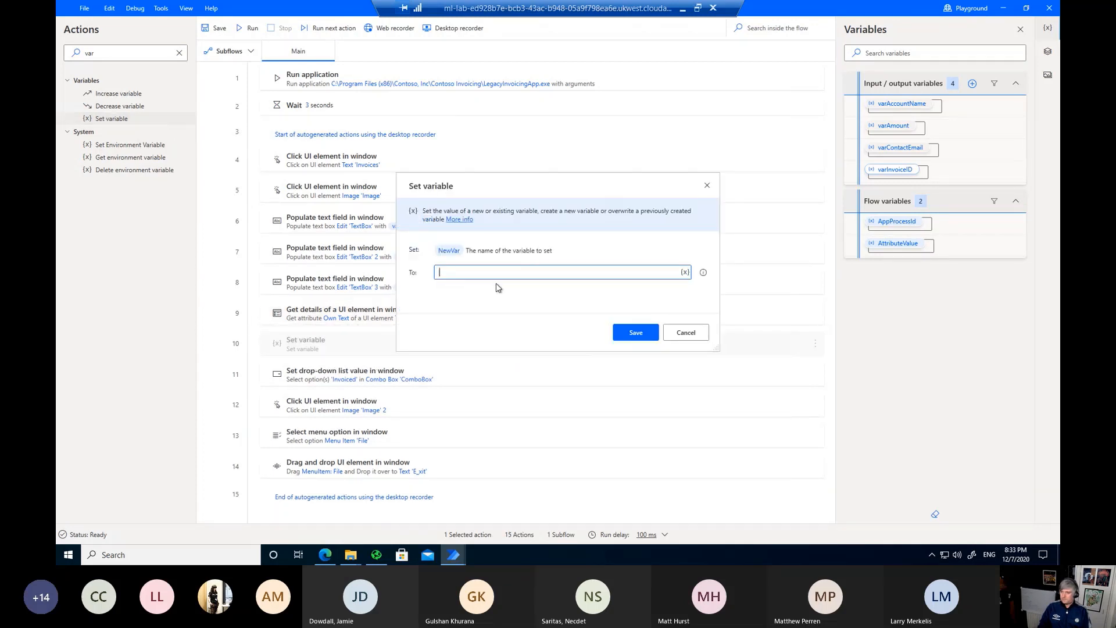
# Step: Set varInvoiceID to %AttributeValue% and save the Invoice v3 flow
pyautogui.click(447, 250)
pyautogui.write('varIn')
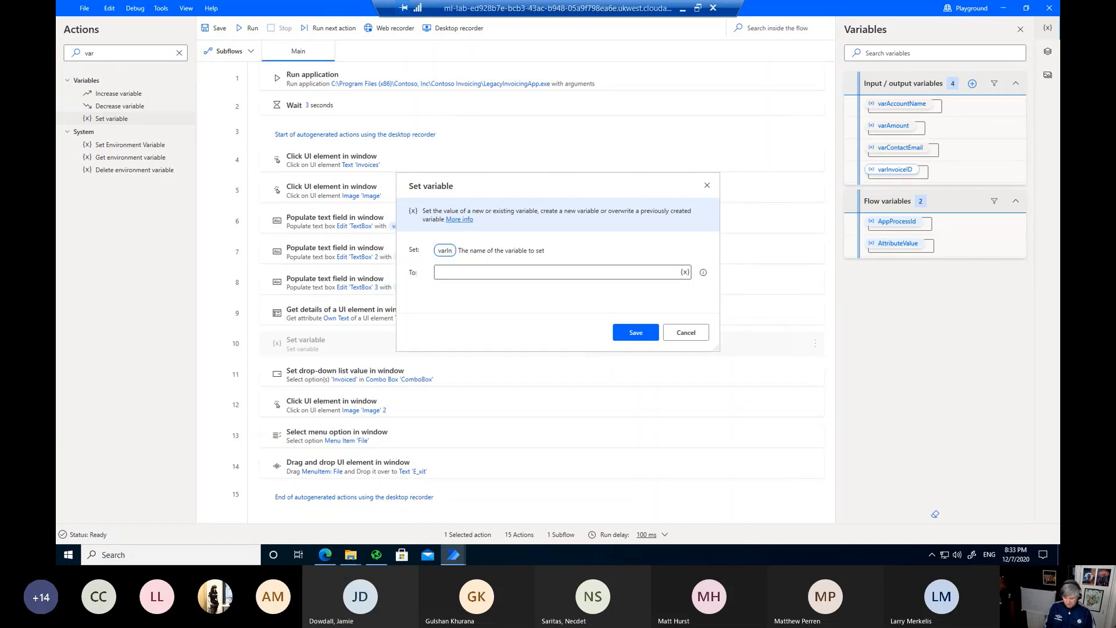
pyautogui.write('voiceID')
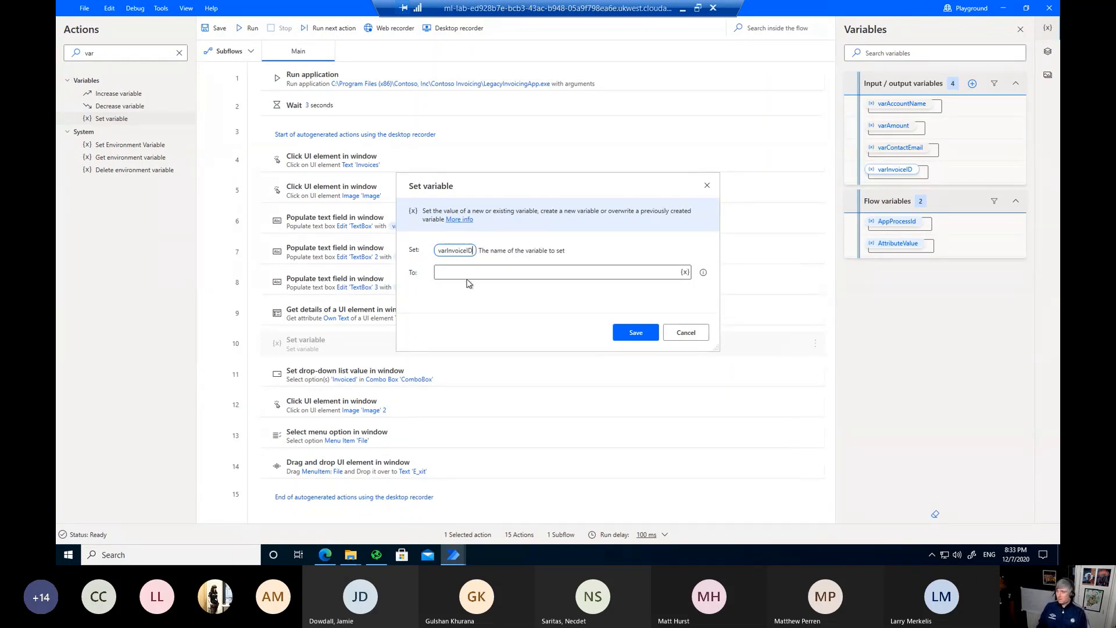
pyautogui.click(465, 271)
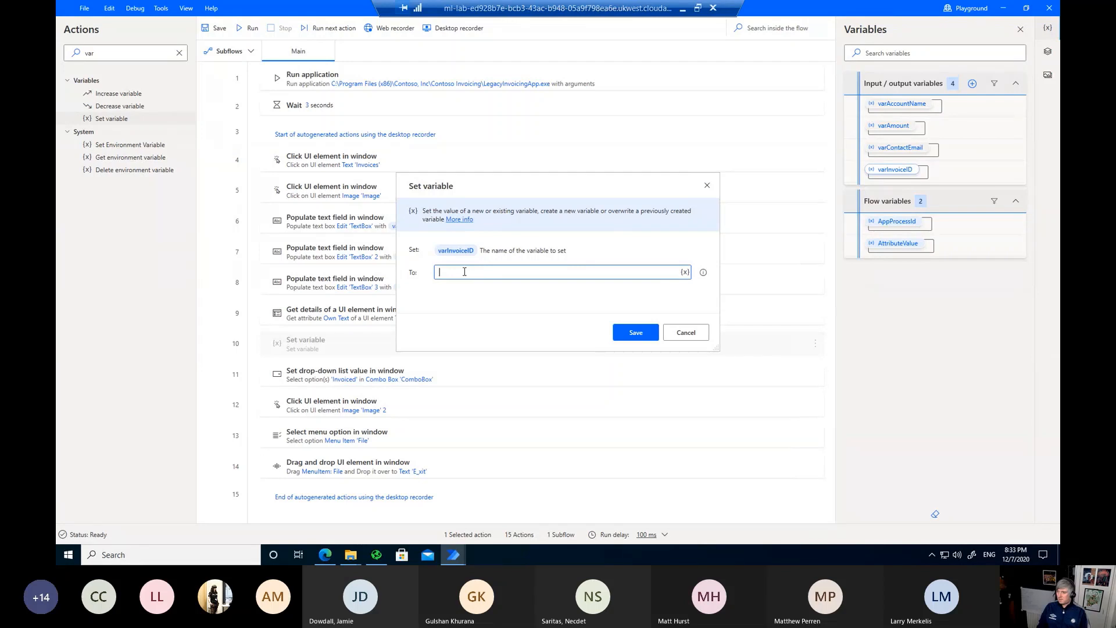
pyautogui.click(685, 273)
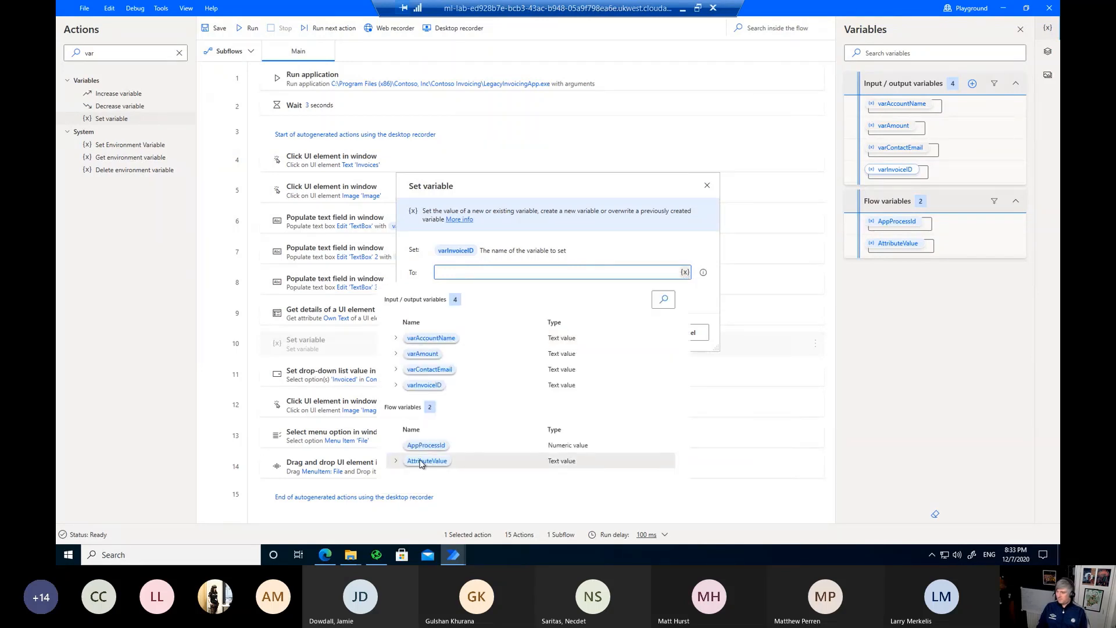
pyautogui.click(431, 463)
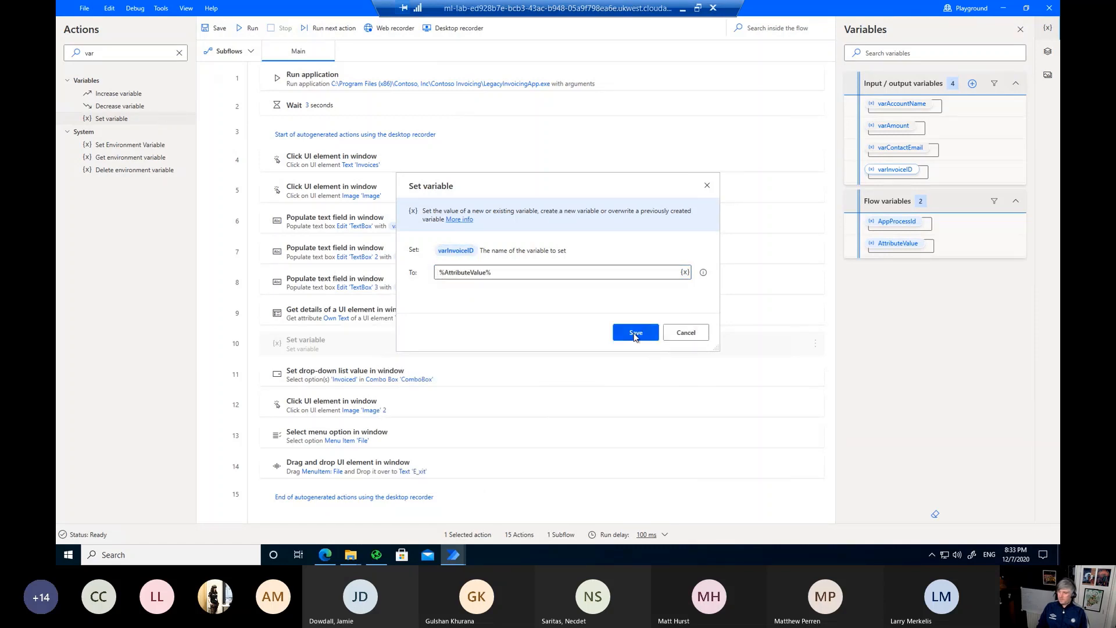
pyautogui.click(635, 333)
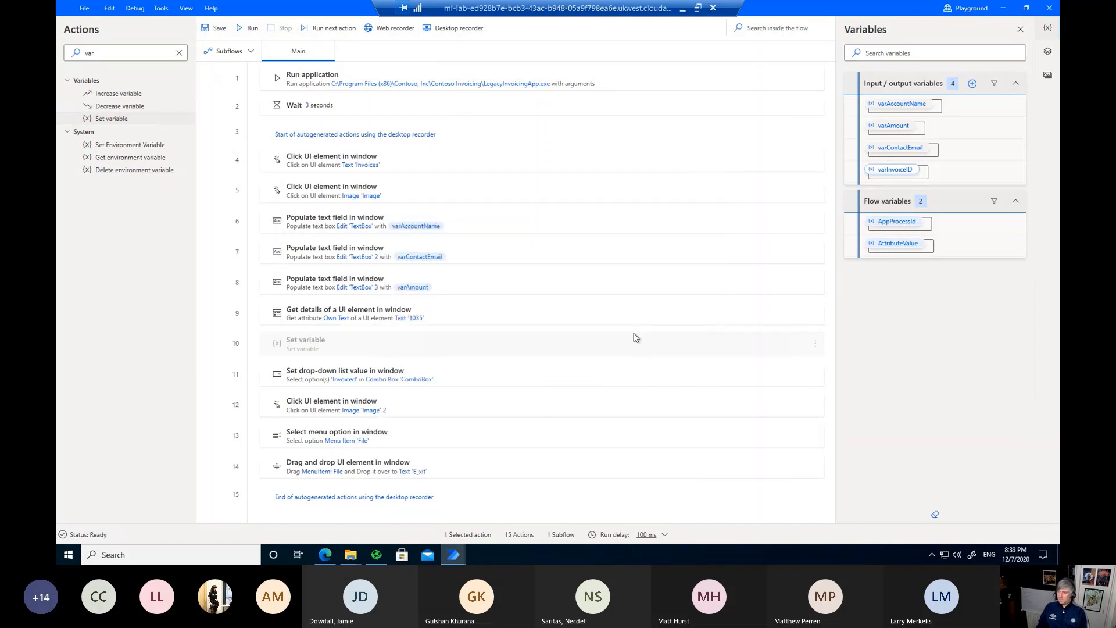
pyautogui.click(213, 30)
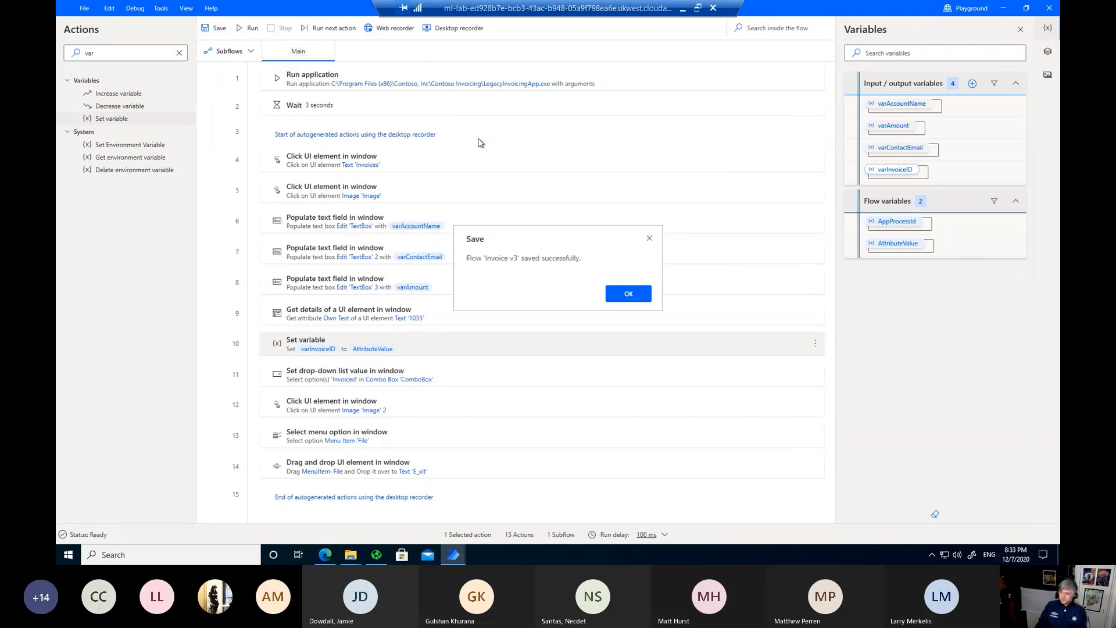
pyautogui.click(645, 295)
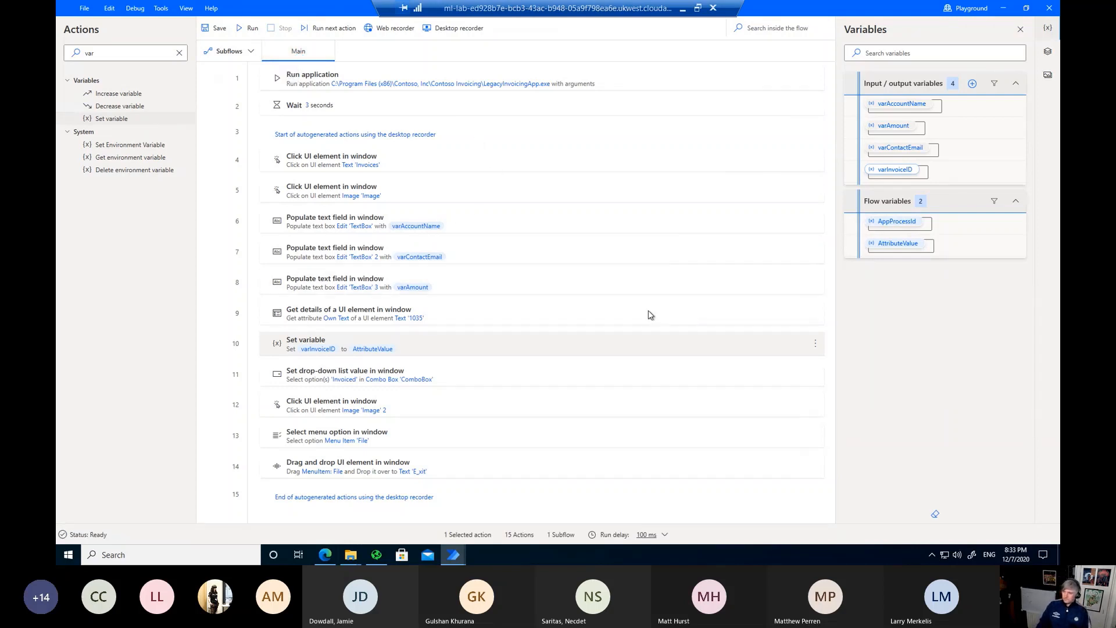
# Step: Return to the PBN RPA 07122020 solution in the browser and list the + New component types
pyautogui.click(326, 555)
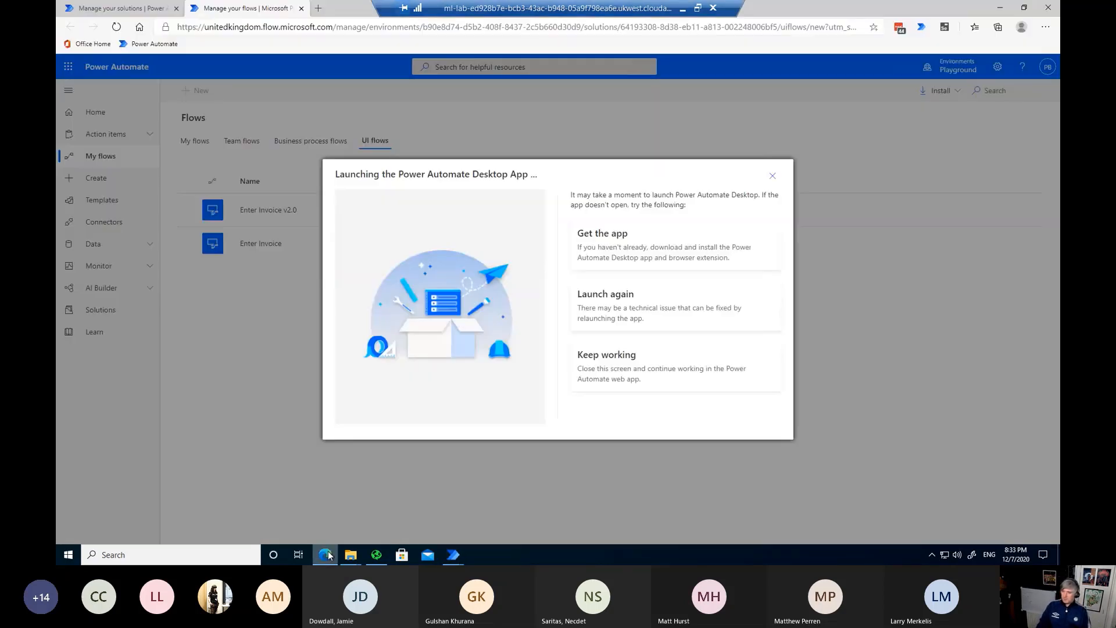
pyautogui.click(773, 176)
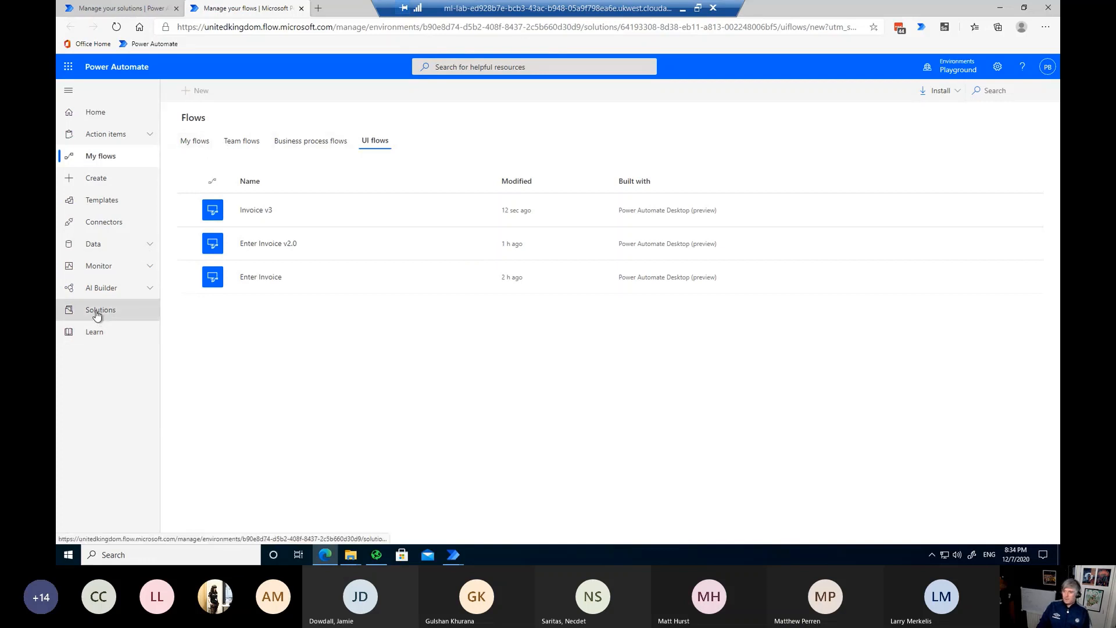
pyautogui.click(111, 9)
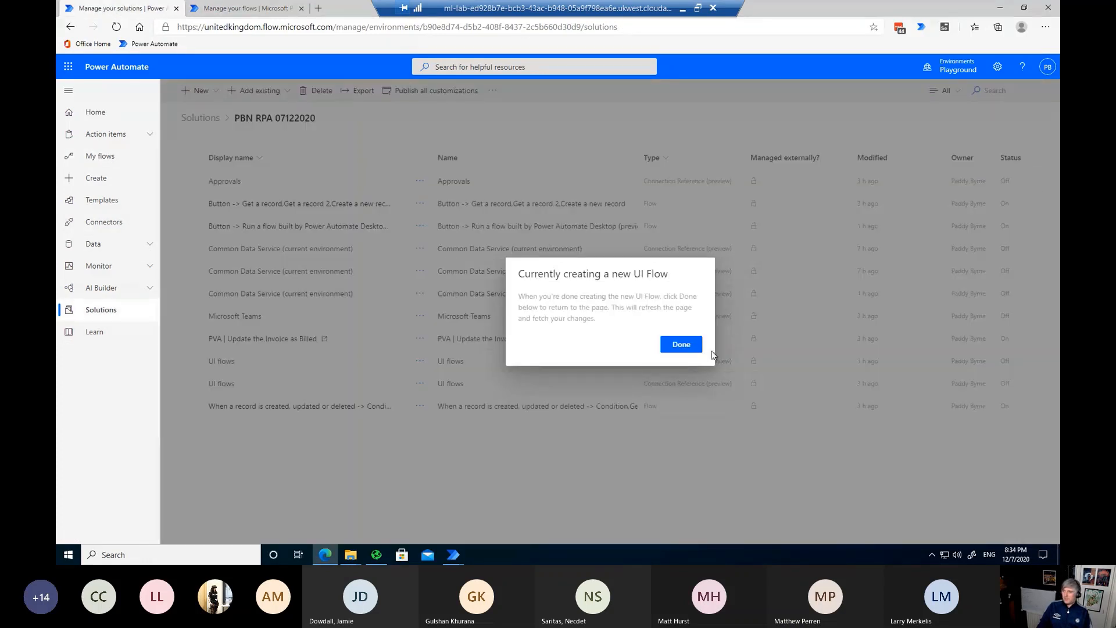
pyautogui.click(686, 347)
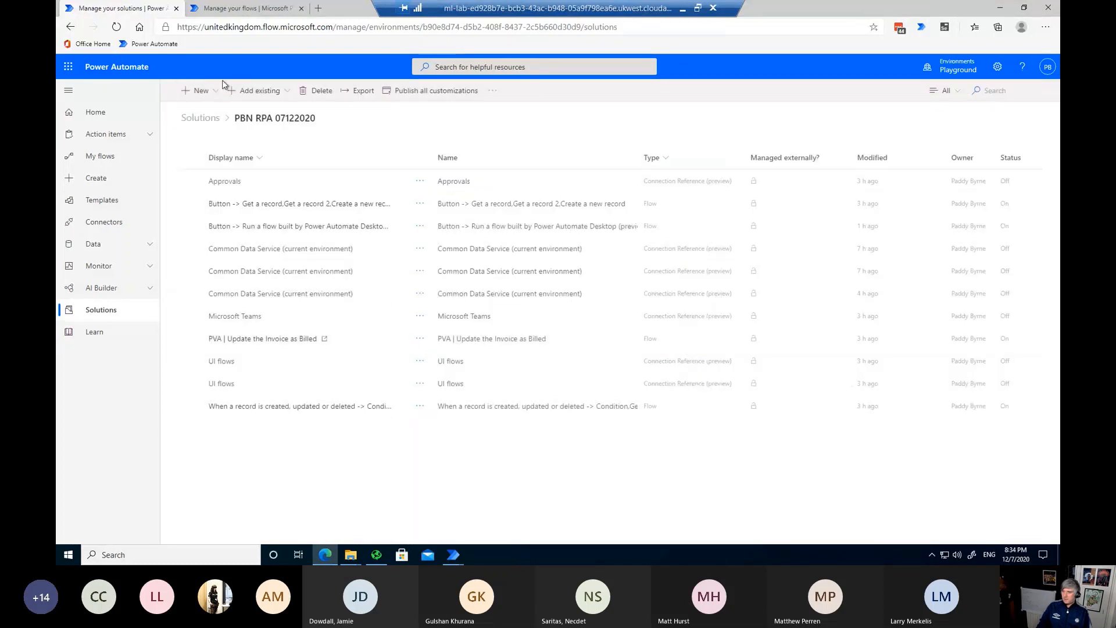
pyautogui.click(201, 90)
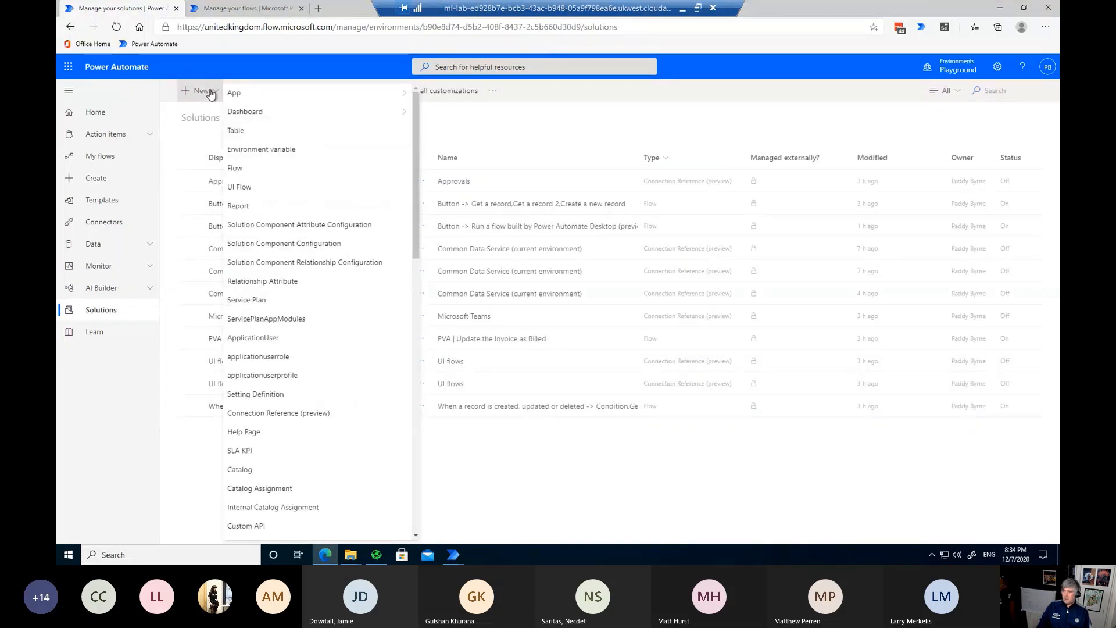
# Step: Start a new cloud flow with the Manually trigger a flow trigger
pyautogui.click(256, 170)
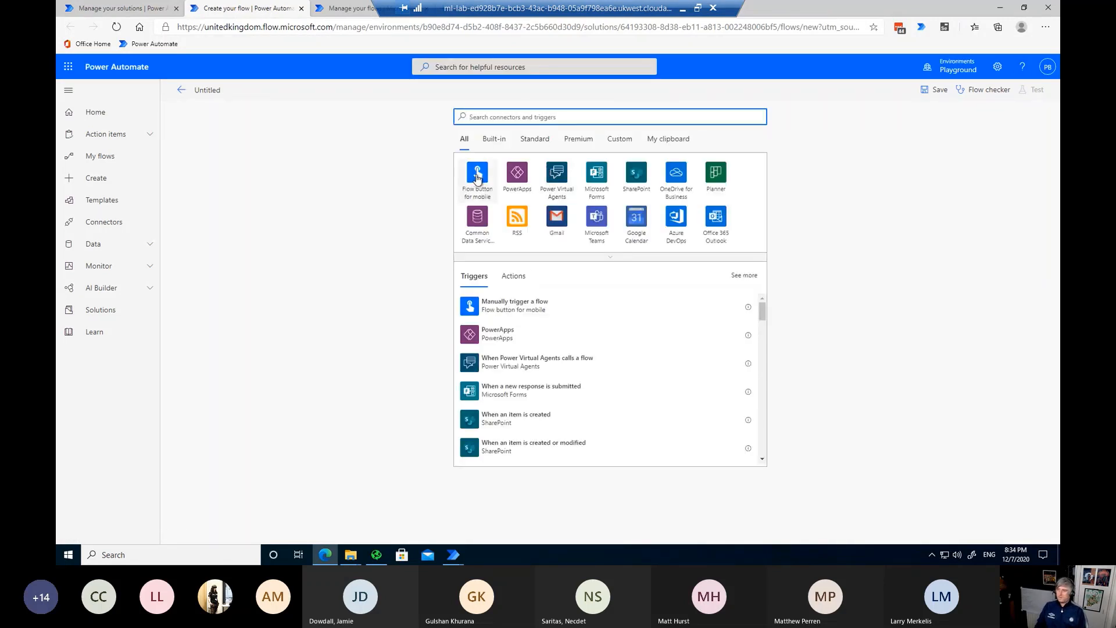
pyautogui.click(477, 181)
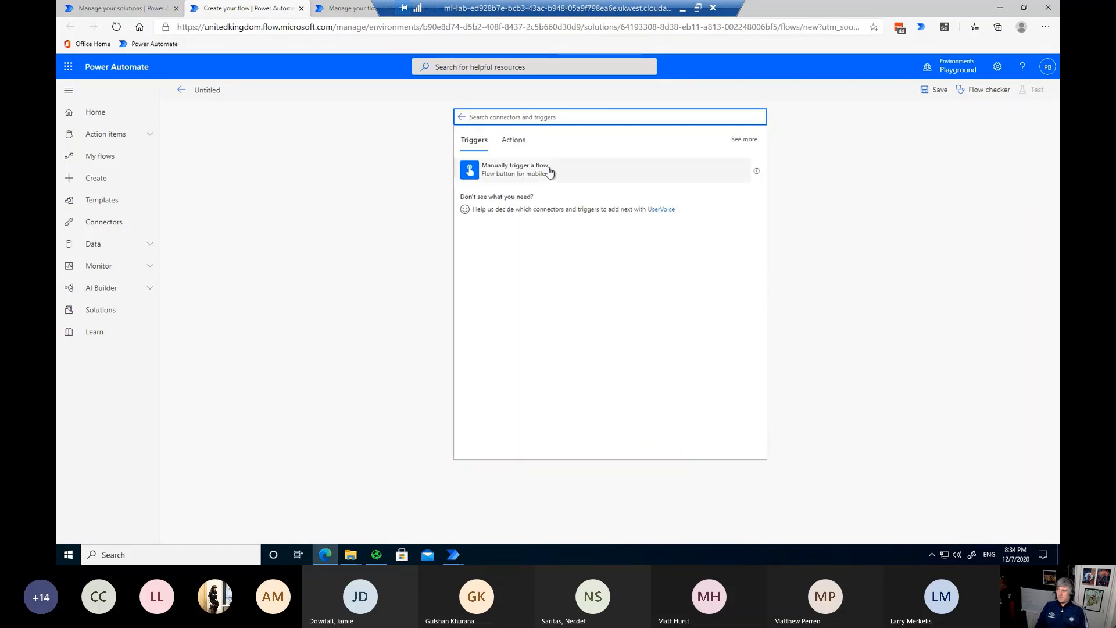
pyautogui.click(548, 170)
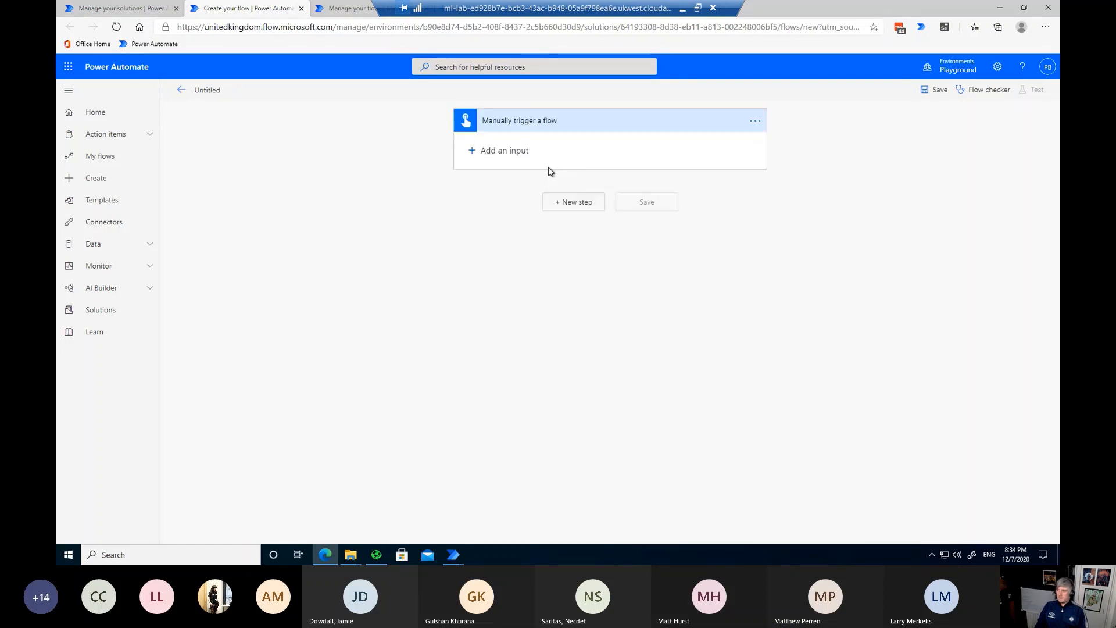
# Step: Add 'Run a flow built by Power Automate Desktop' as the next step
pyautogui.click(572, 202)
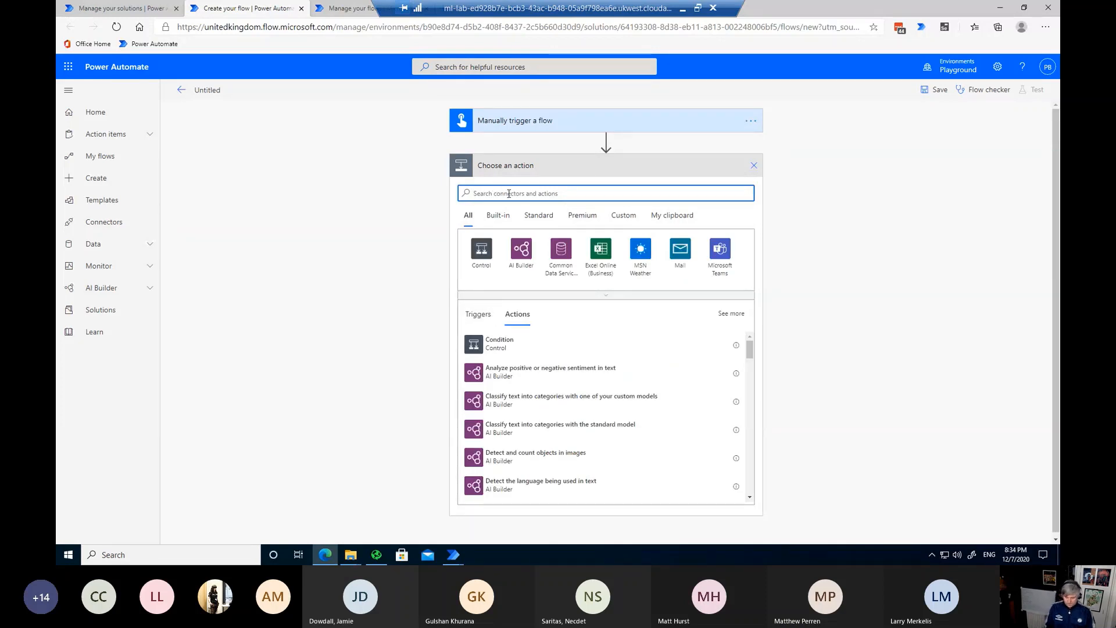
pyautogui.write('ui')
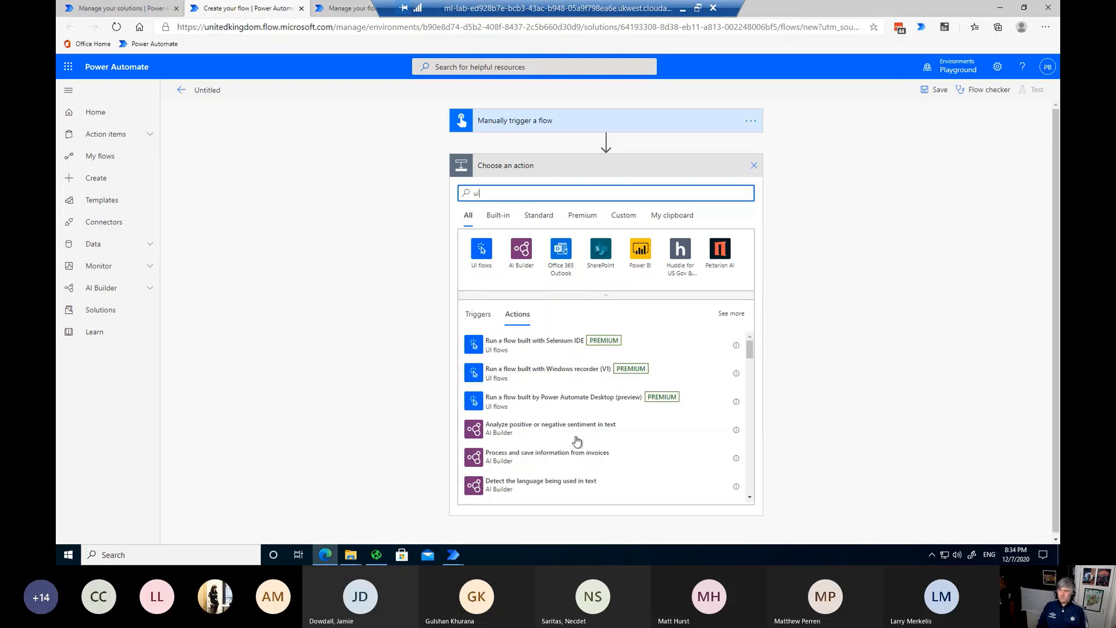
pyautogui.click(561, 405)
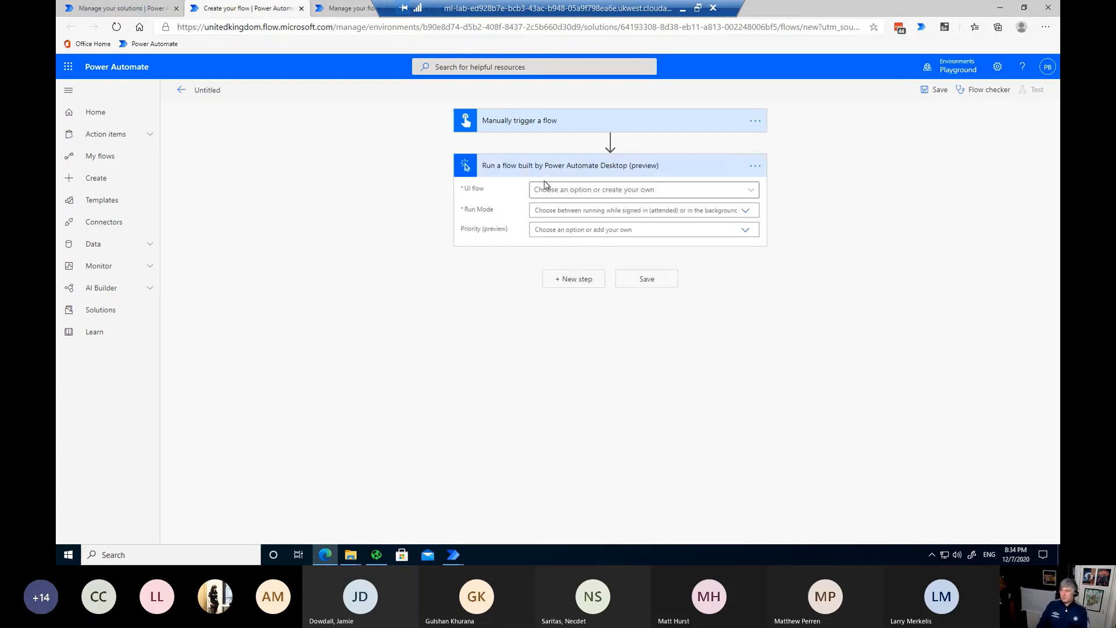
# Step: Choose Invoice v3 as the desktop flow, running in Attended mode
pyautogui.click(752, 193)
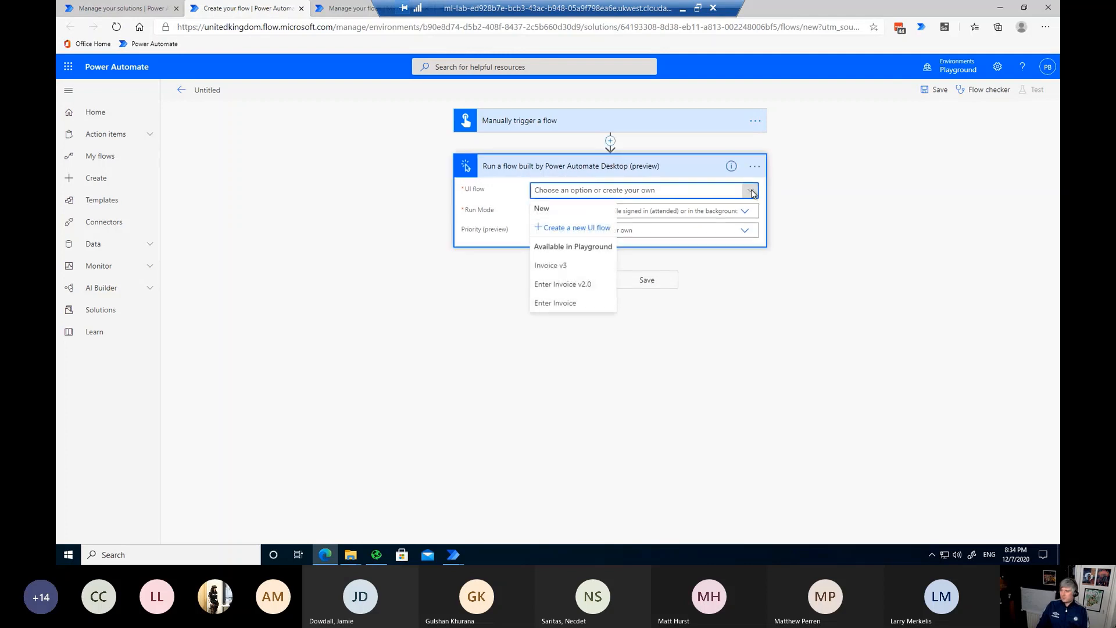
pyautogui.click(550, 266)
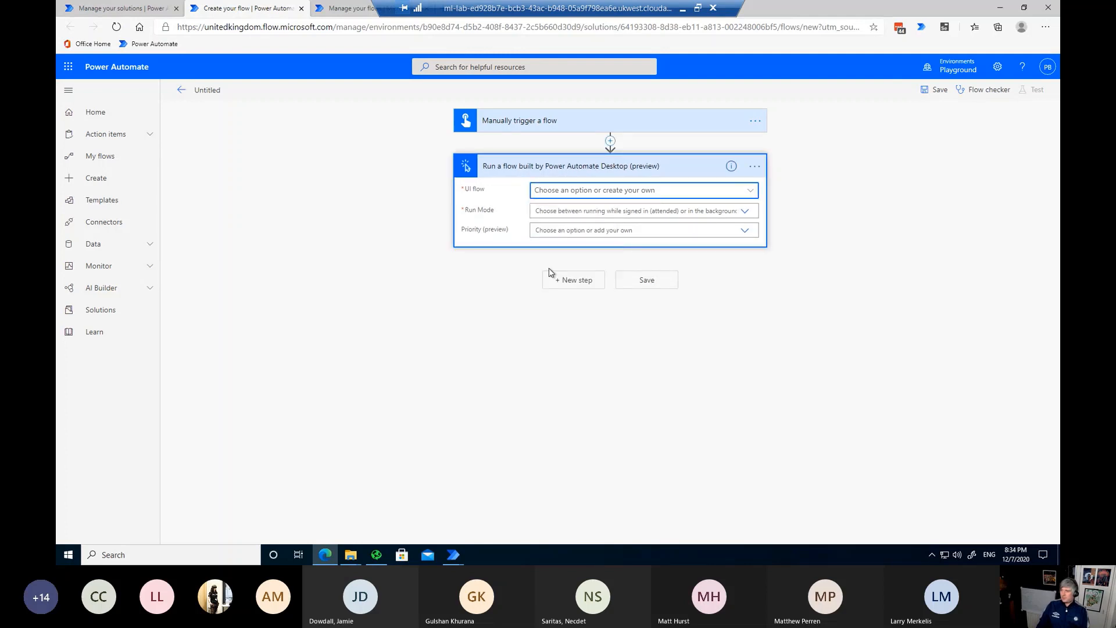
pyautogui.click(548, 211)
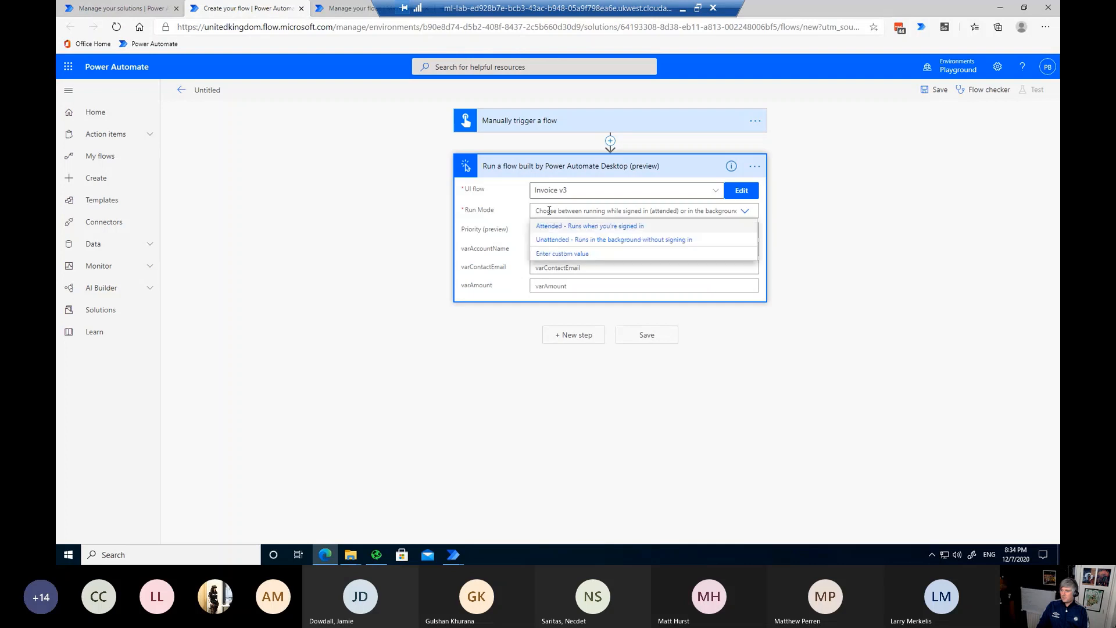
pyautogui.click(545, 226)
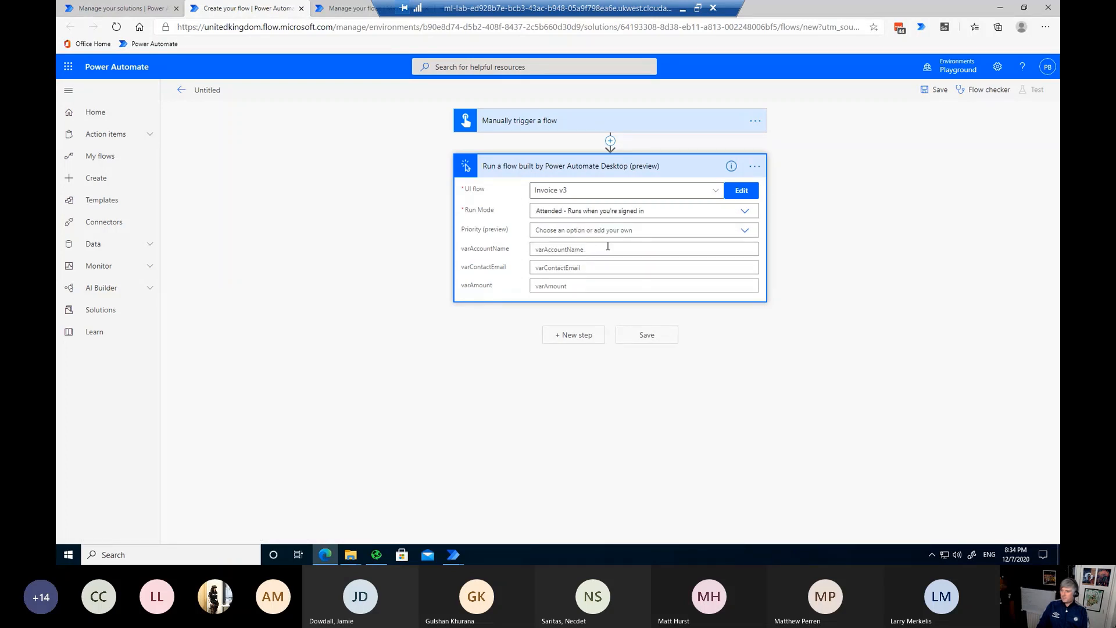
# Step: Pass varAccountName Freefall365, the contact's e-mail and varAmount 500, then save the flow
pyautogui.click(546, 249)
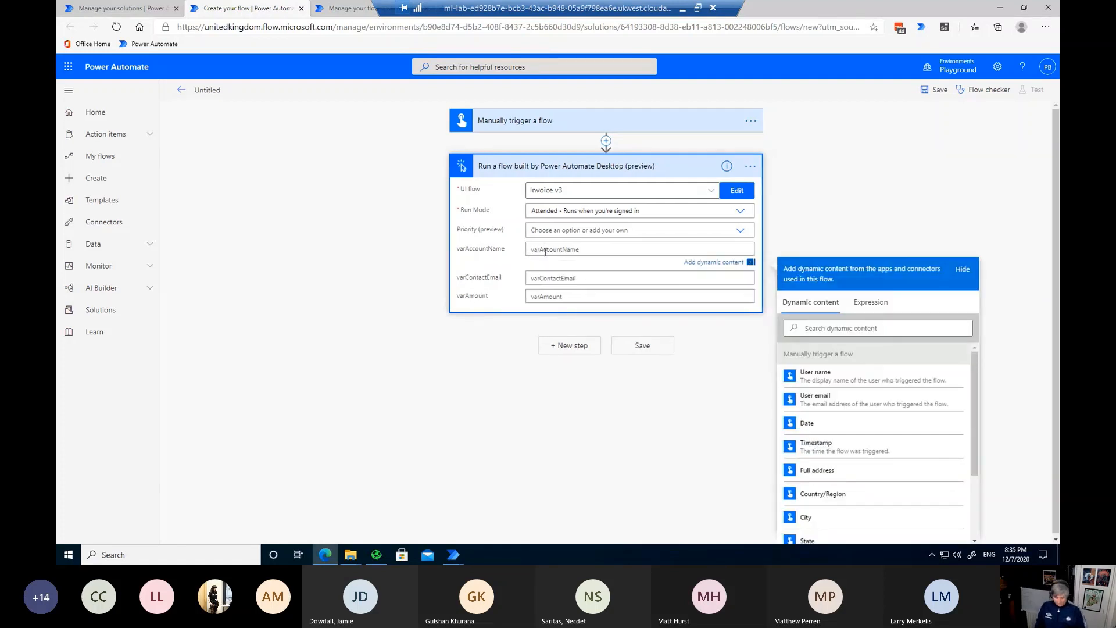
pyautogui.write('Fre')
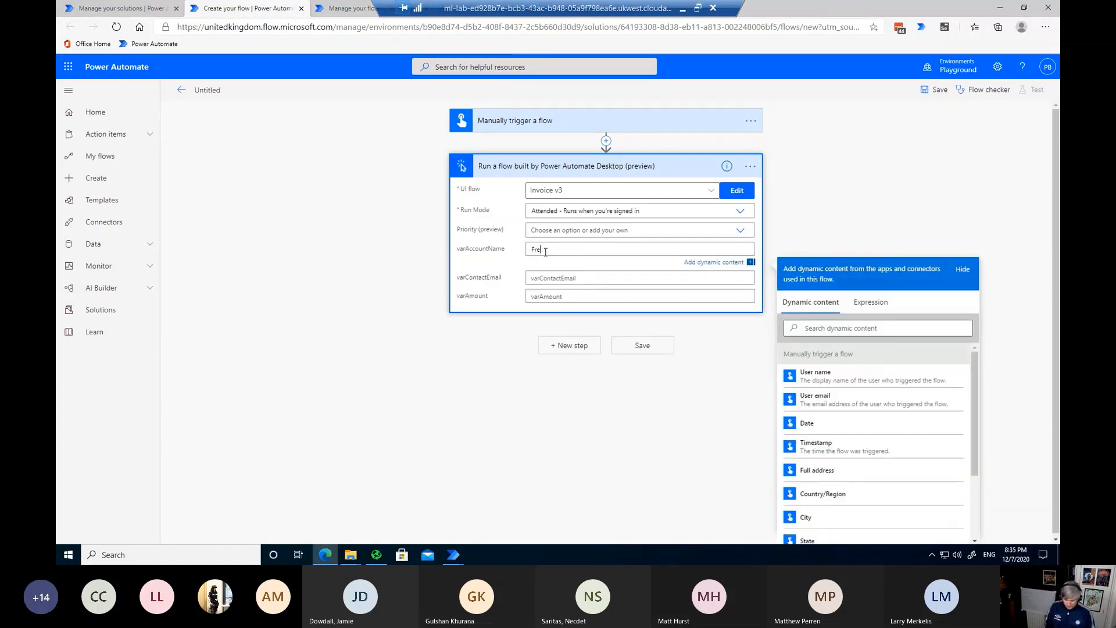
pyautogui.write('efall365')
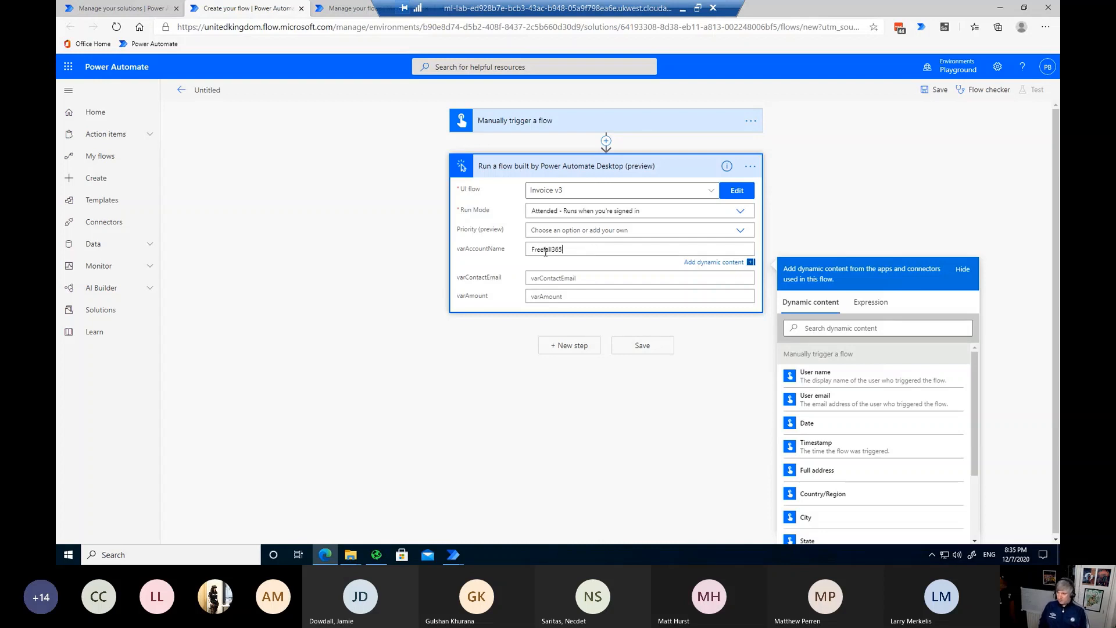
pyautogui.press('Tab')
pyautogui.click(565, 279)
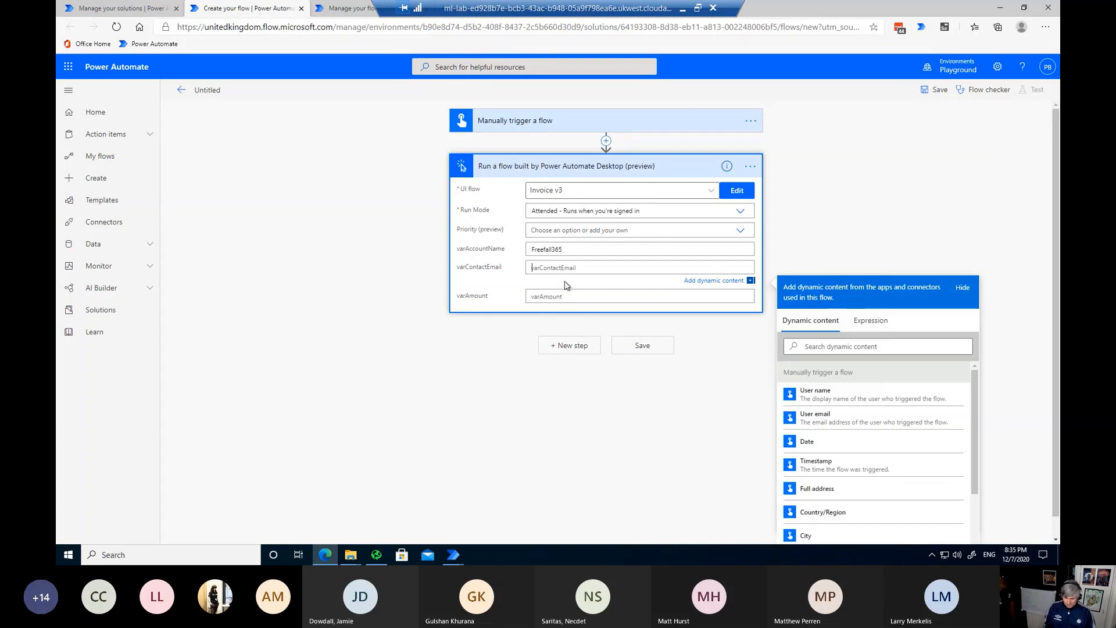
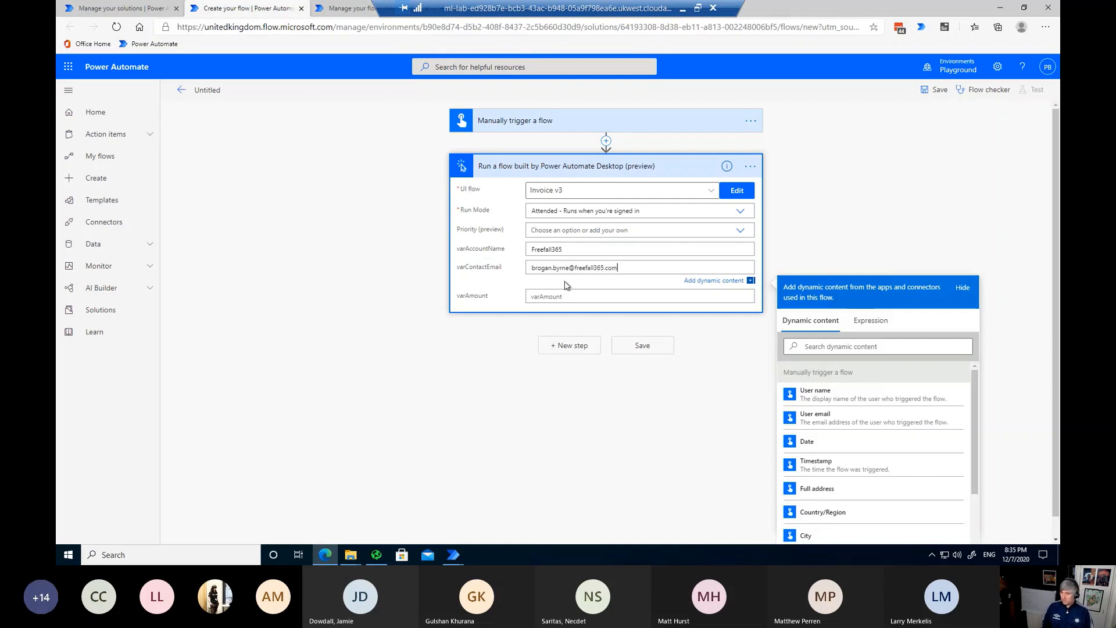
pyautogui.press('Tab')
pyautogui.press('Tab')
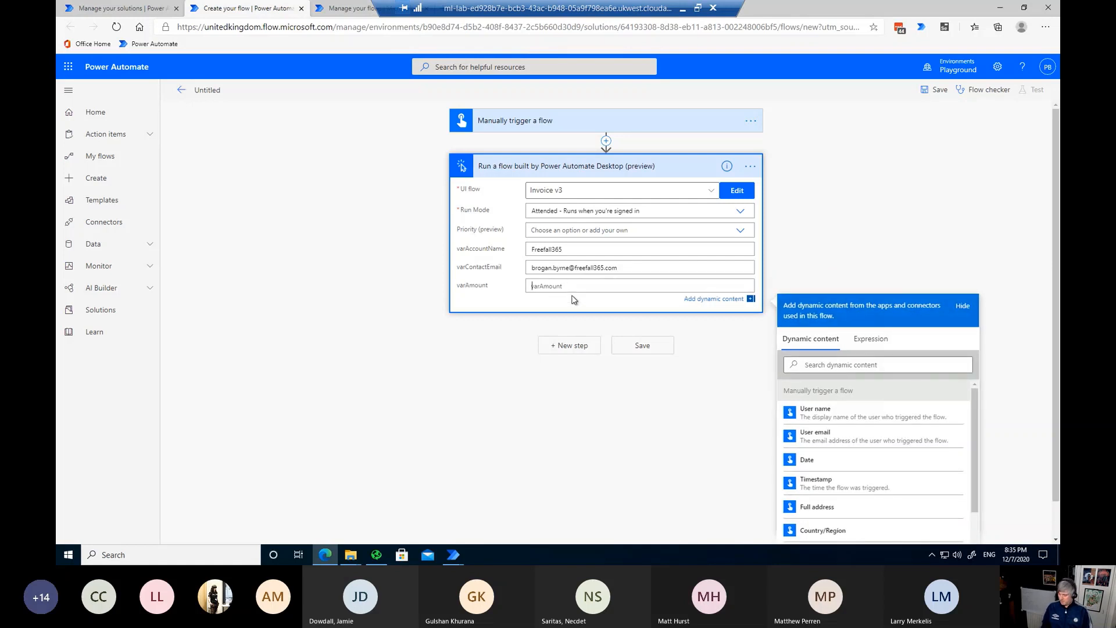
pyautogui.write('500')
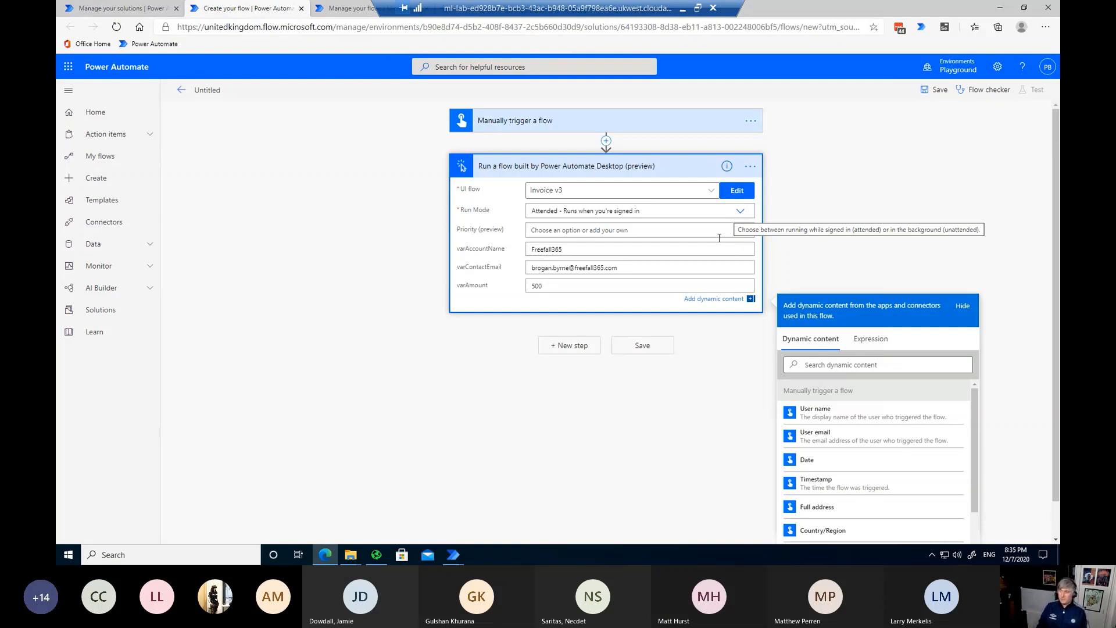
pyautogui.click(643, 347)
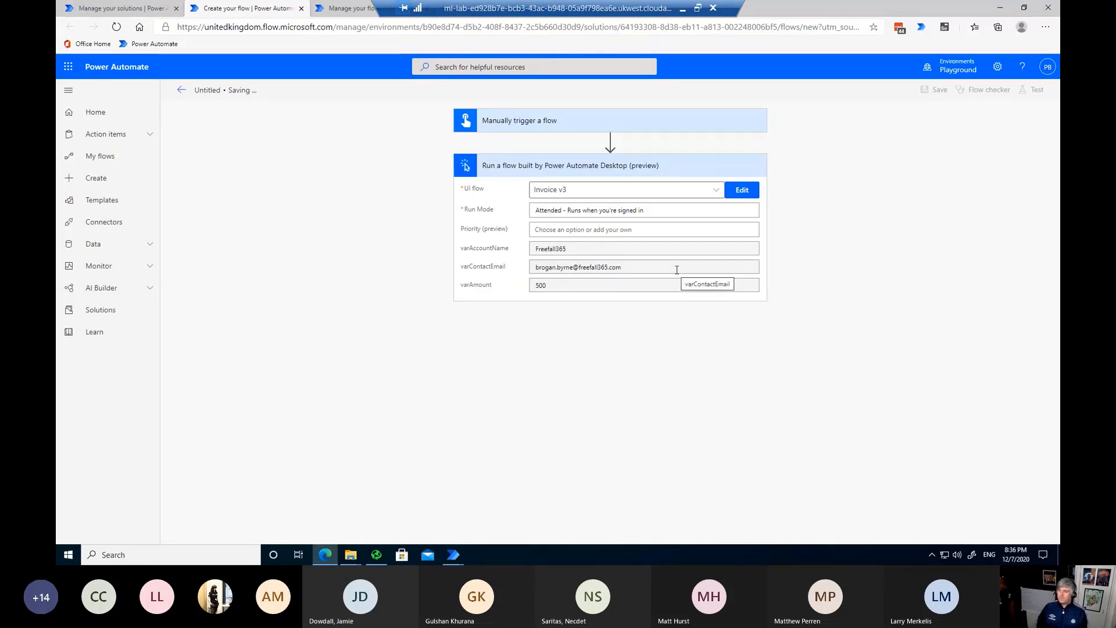
# Step: Once the save finishes, collapse the desktop flow action's parameters
pyautogui.click(673, 167)
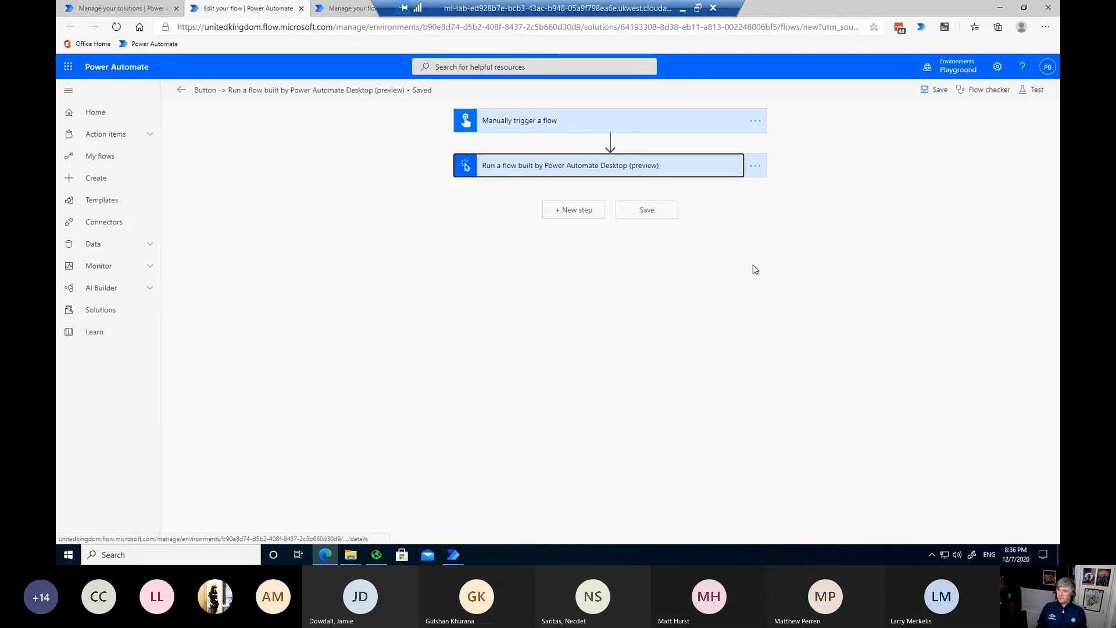
# Step: Run a manual test of the flow until both steps succeed, the desktop flow taking 54s
pyautogui.click(1033, 90)
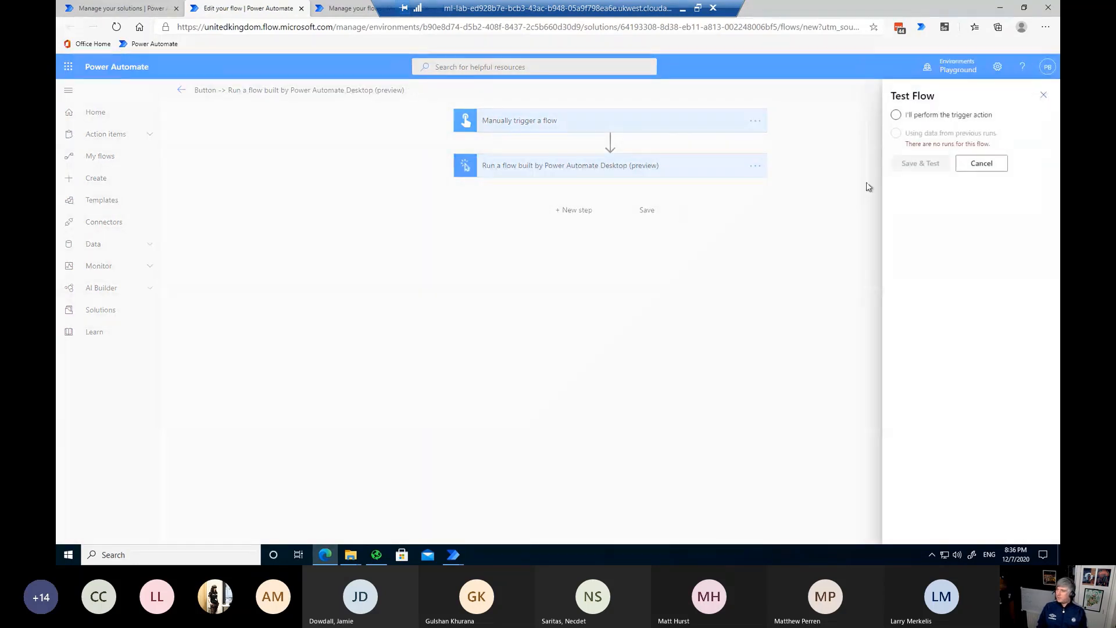
pyautogui.click(896, 114)
pyautogui.click(919, 164)
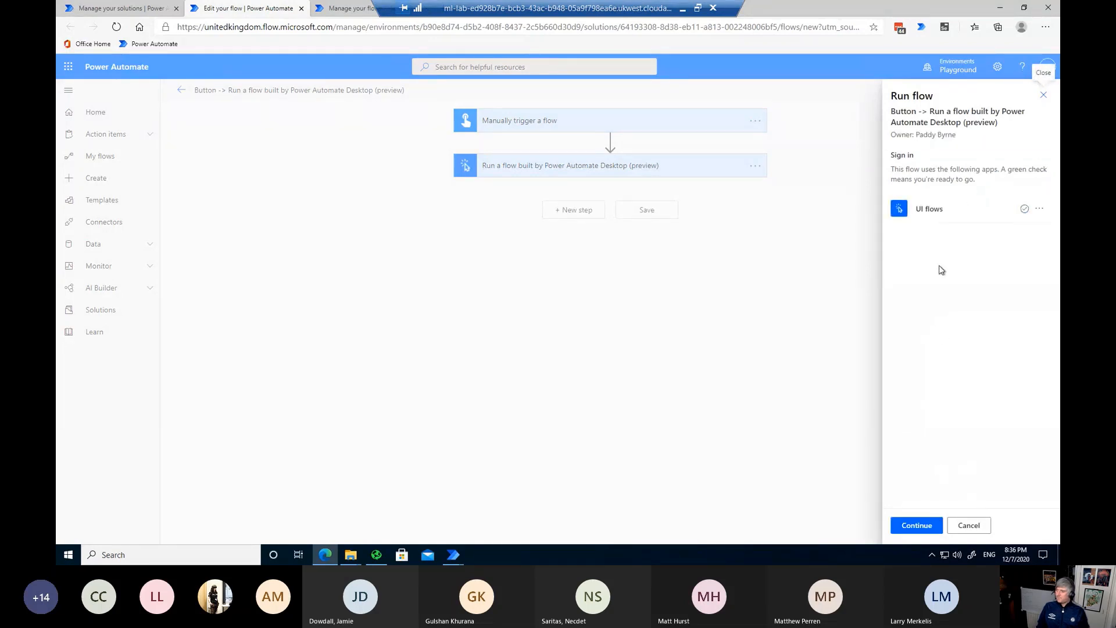
pyautogui.click(911, 525)
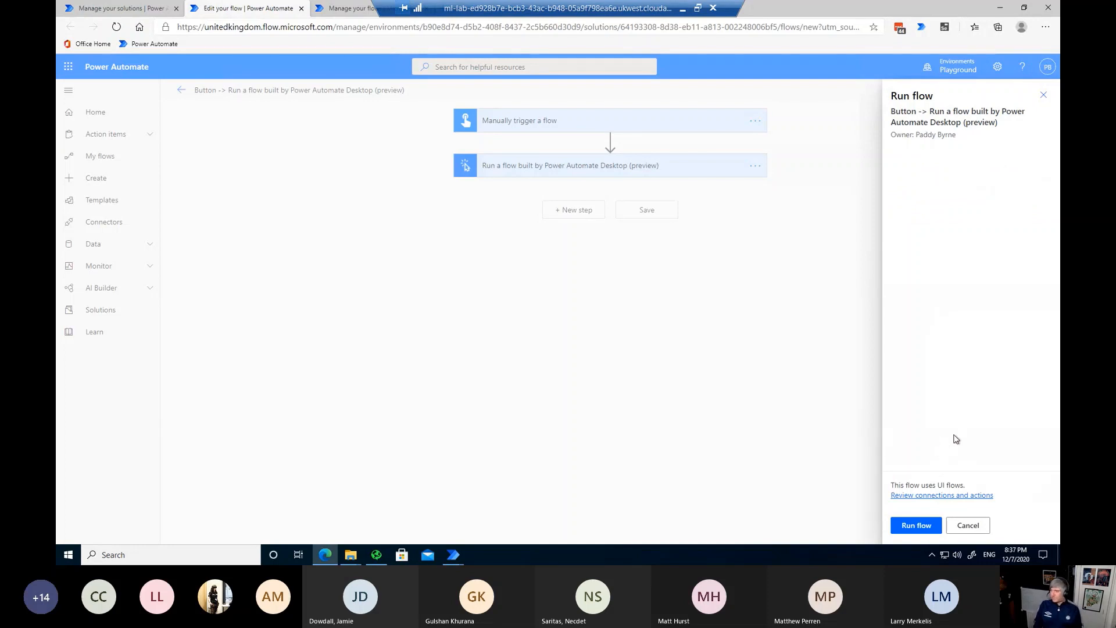
pyautogui.click(914, 526)
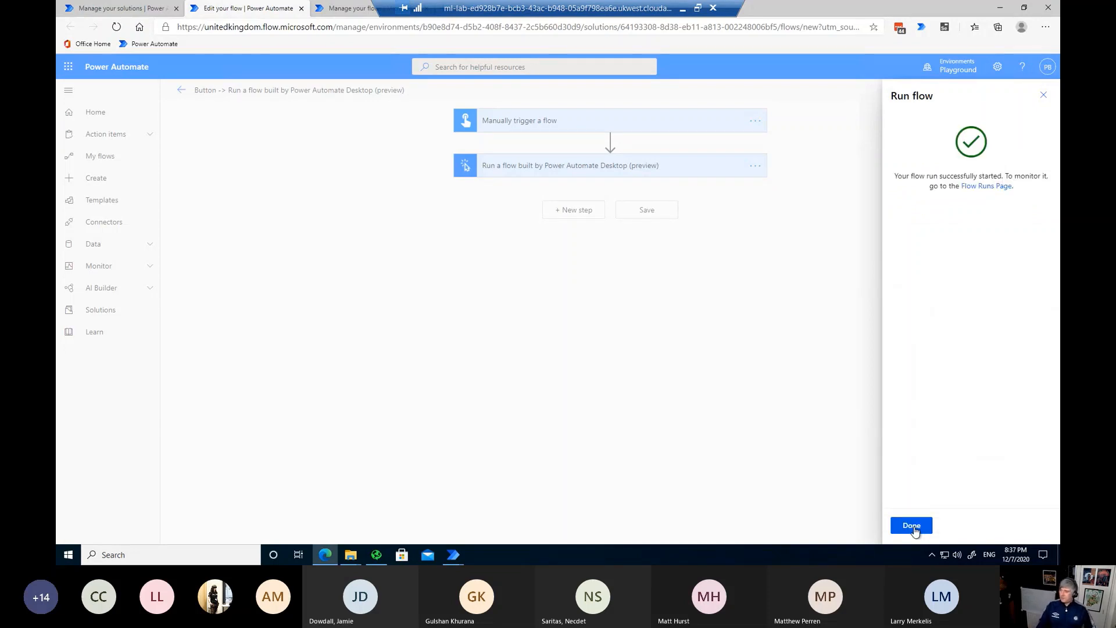
pyautogui.click(912, 526)
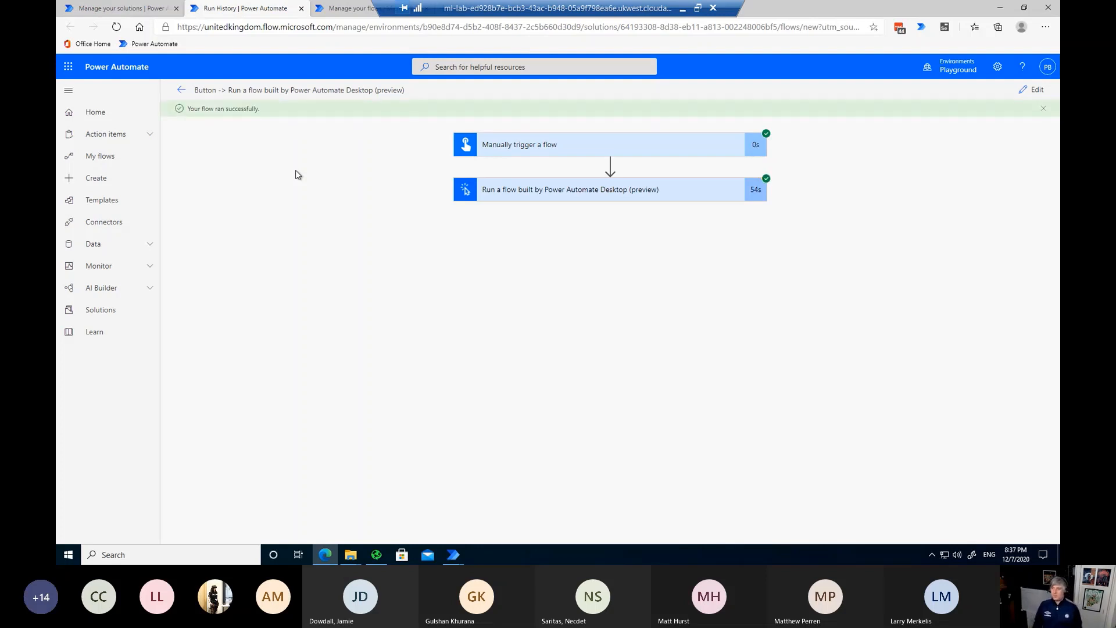
# Step: Inspect the desktop flow step's inputs and outputs, highlight varInvoiceID 1036, then return to the Walkthrough slide
pyautogui.click(669, 194)
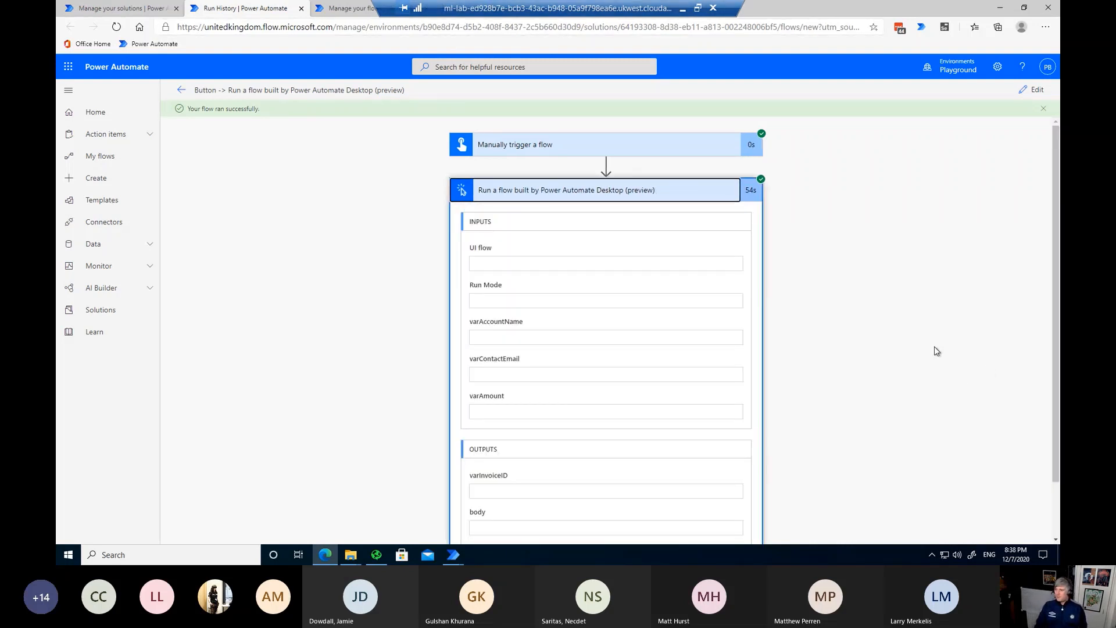
pyautogui.scroll(-1, 877, 332)
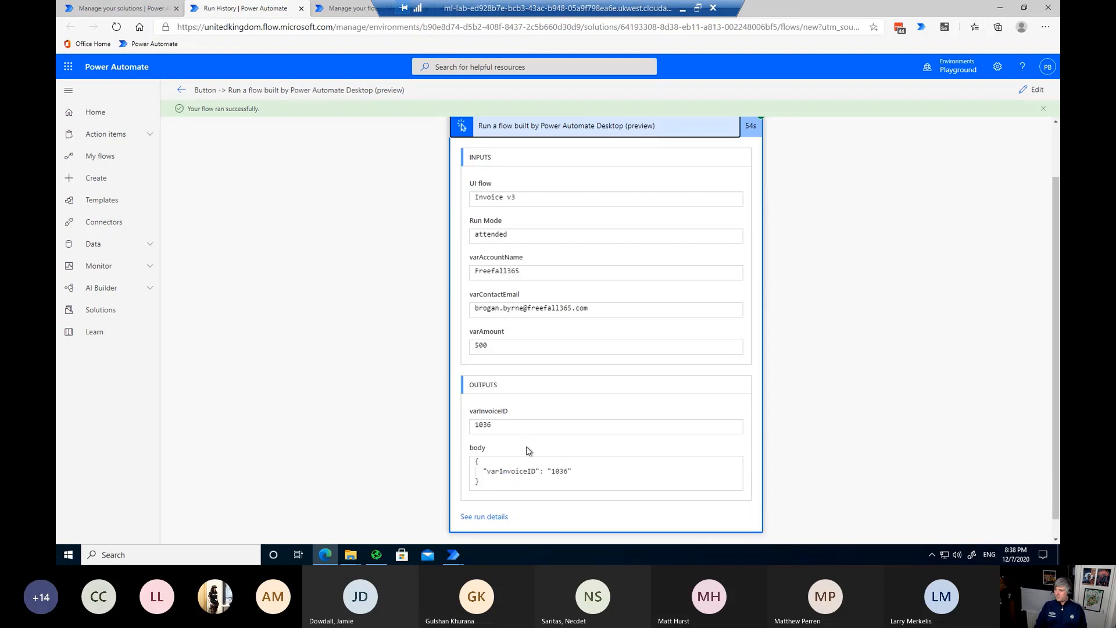
pyautogui.doubleClick(560, 471)
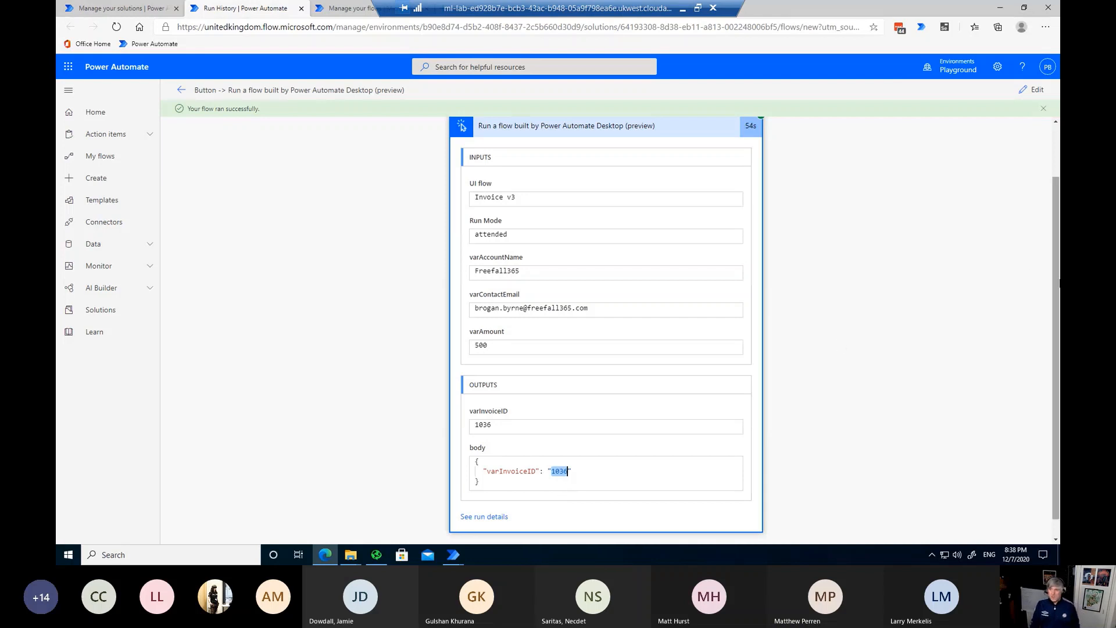
pyautogui.scroll(1, 839, 343)
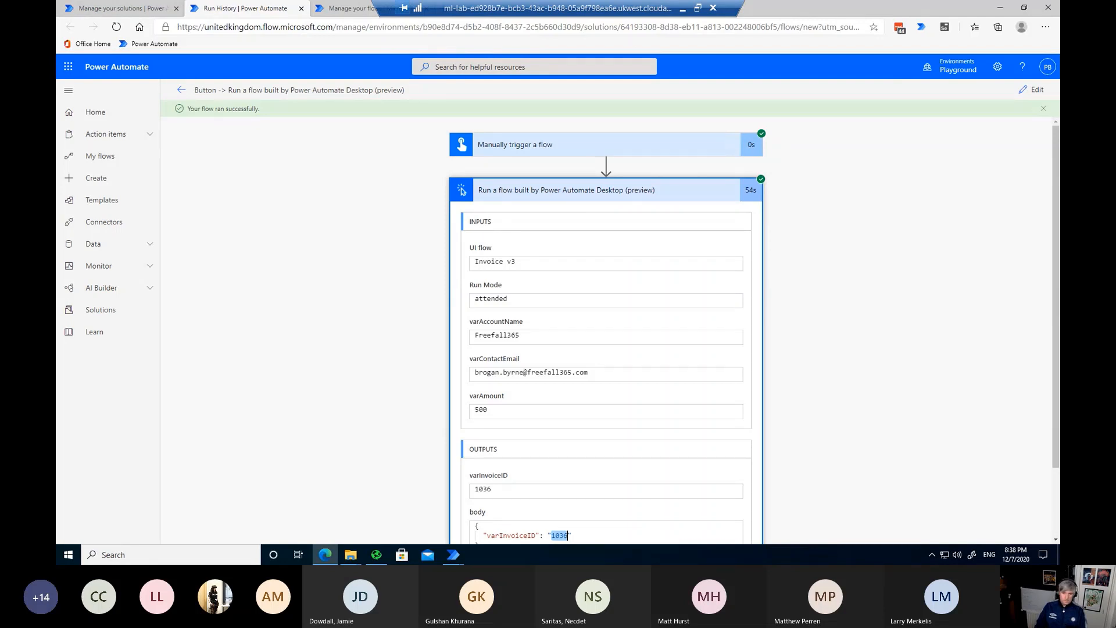
pyautogui.hotkey('alt', 'Tab')
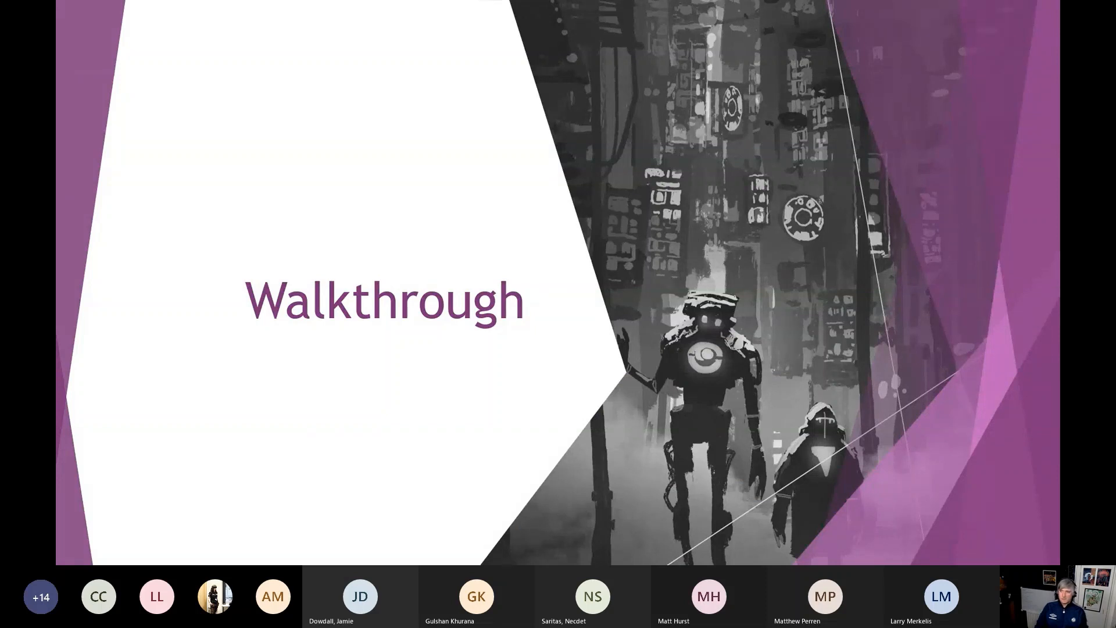
# Step: Advance the slideshow to the Next Steps slide with the RPA in a Day package links
pyautogui.click(586, 183)
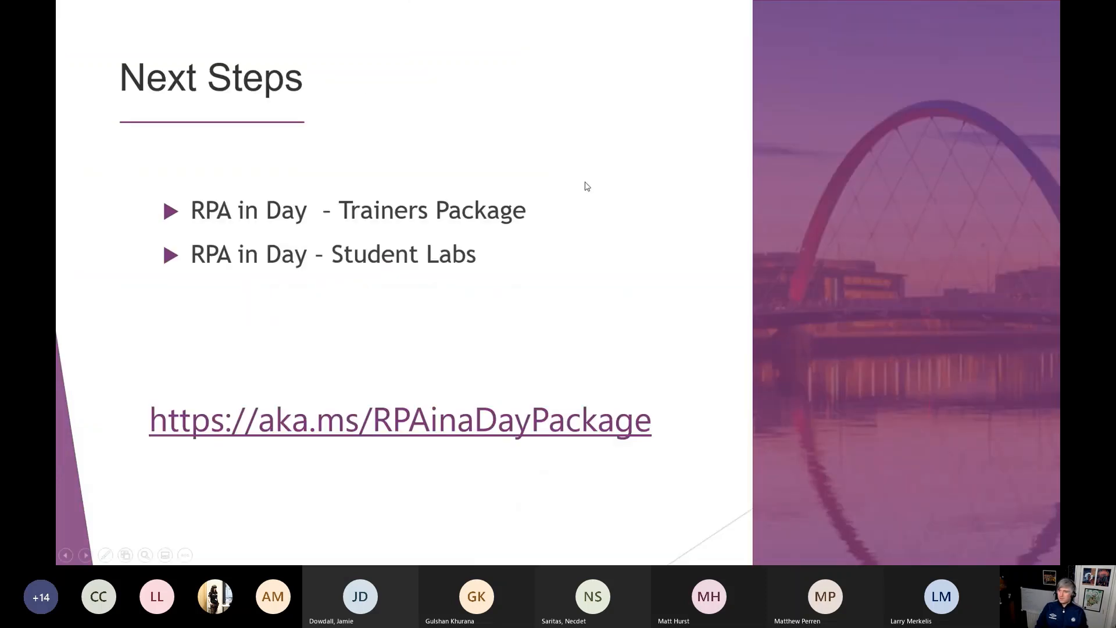